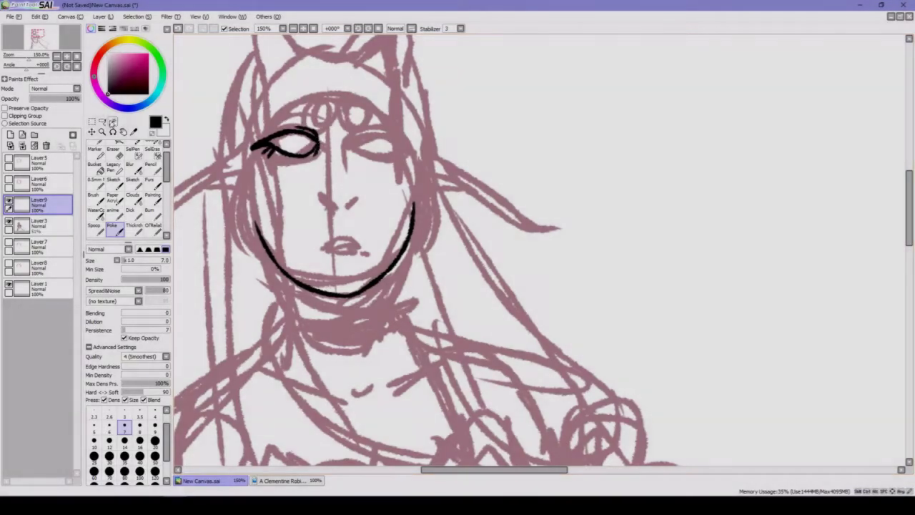
Duplicate the inked left eye, mirror it onto the right side of the face, and merge it down.
key("ctrl+c")
key("ctrl+v")
key("ctrl+e")
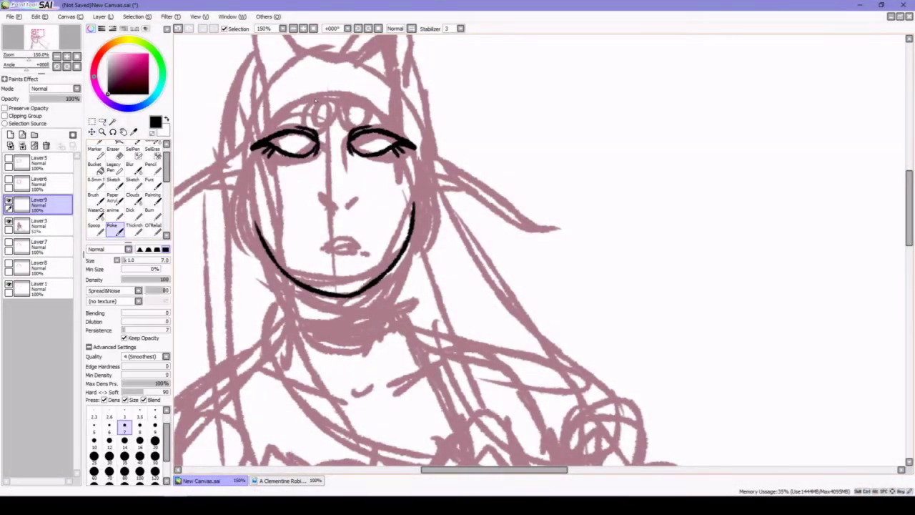
Ink two small circles on the brow, the nose lines, and a downturned mouth over the face sketch.
mouse_move(321, 96)
left_mouse_down()
mouse_move(302, 113)
mouse_move(319, 97)
mouse_move(352, 97)
left_mouse_up()
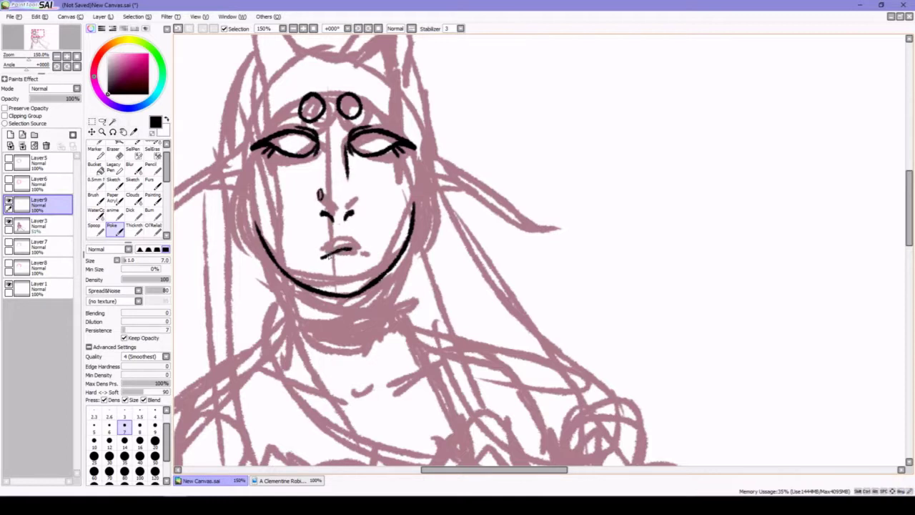
key("ctrl+z")
left_click_drag(325, 256, 344, 251)
scroll(291, 162, "down", 1)
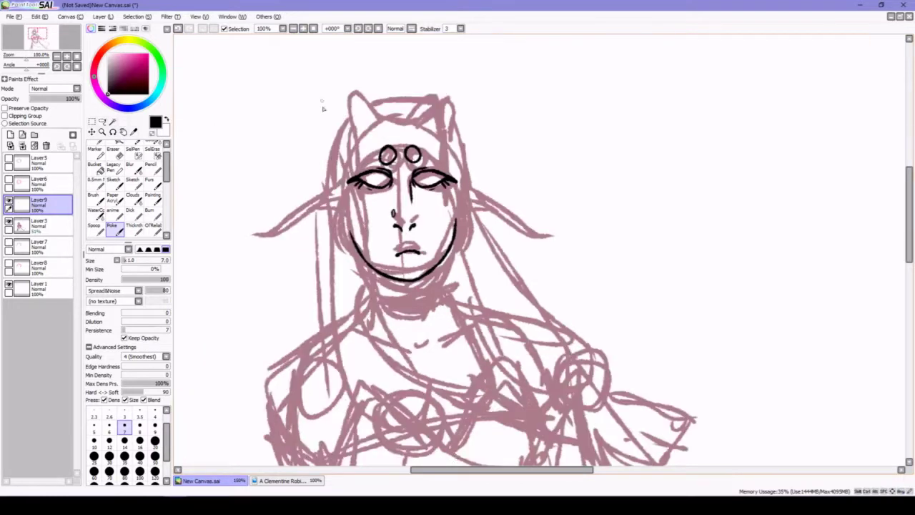
Ink the left horn on a new layer, mirror a copy onto the right side of the head, and merge the two.
scroll(321, 107, "right", 1)
key("ctrl+shift+n")
mouse_move(312, 123)
left_mouse_down()
mouse_move(336, 114)
mouse_move(312, 134)
mouse_move(404, 134)
left_mouse_up()
key("ctrl+c")
key("ctrl+v")
key("ctrl+t")
key("Return")
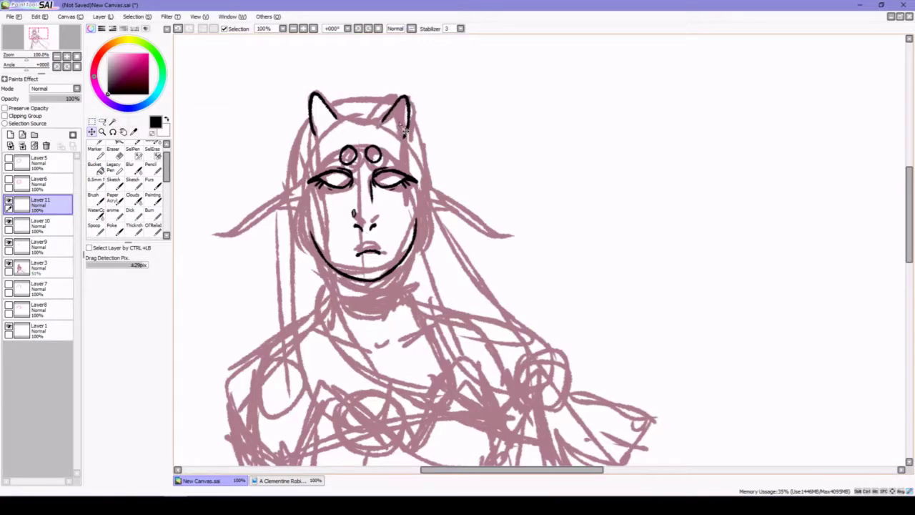
key("ctrl+e")
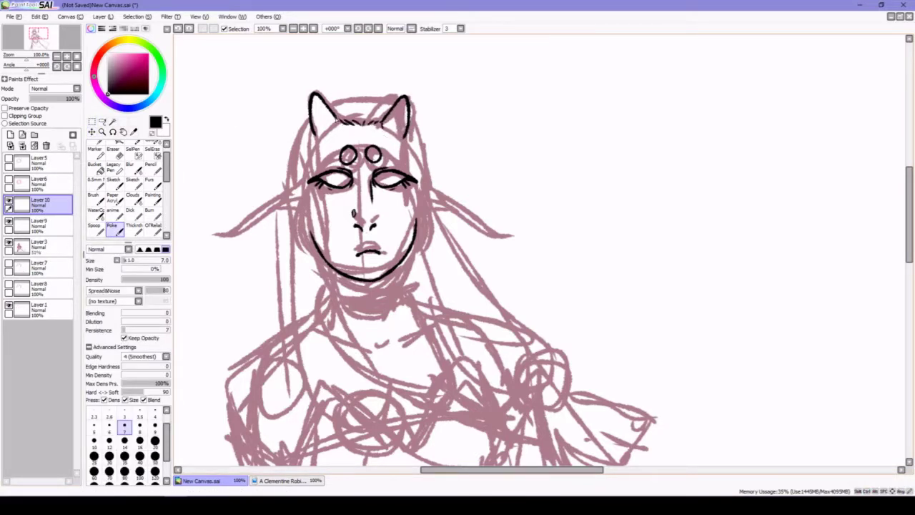
Ink the hairline and head top between the horns, plus the long hair lock falling past the left side of the face.
key("ctrl+z")
key("ctrl+y")
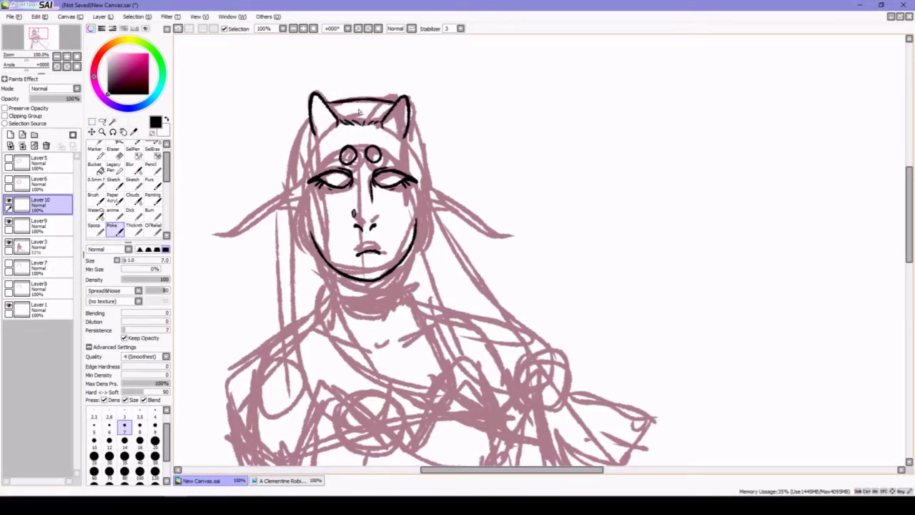
left_click_drag(314, 138, 335, 306)
scroll(458, 251, "down", 2)
key("ctrl+z")
mouse_move(313, 81)
left_mouse_down()
mouse_move(349, 286)
mouse_move(383, 325)
left_mouse_up()
key("ctrl+z")
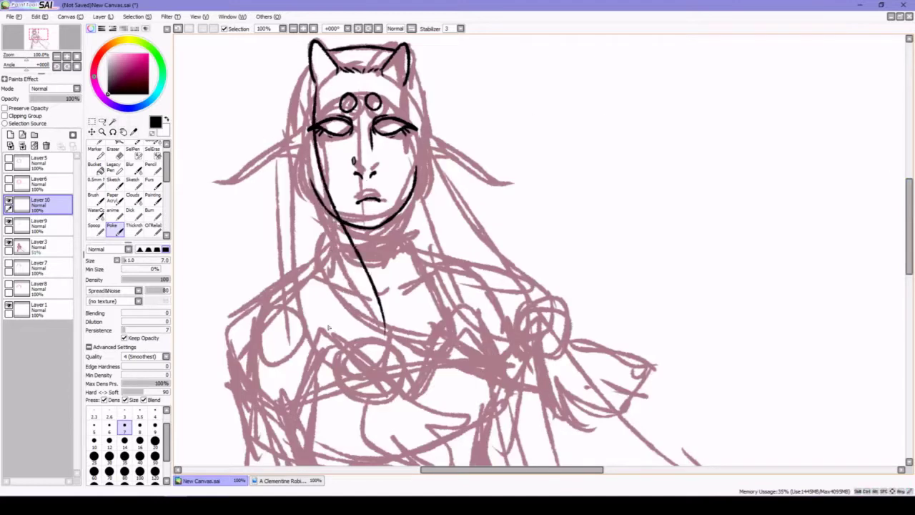
key("ctrl+z")
left_click_drag(313, 81, 382, 326)
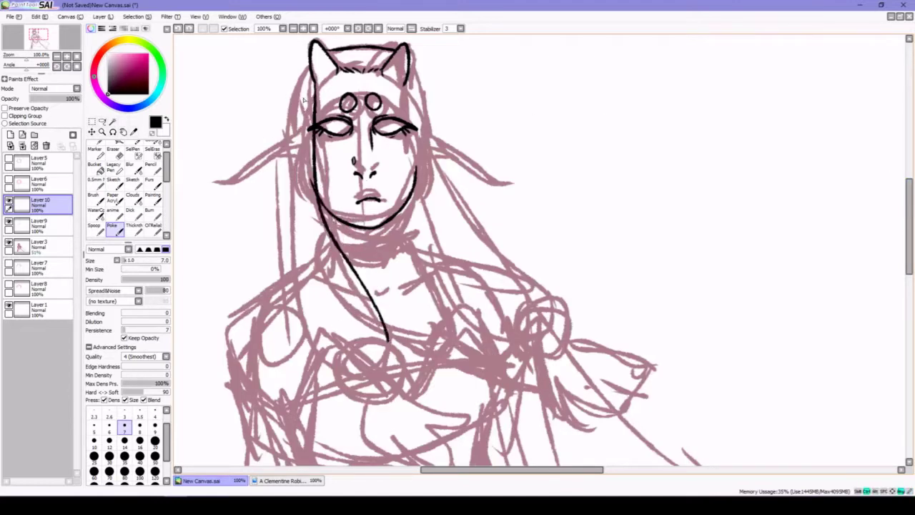
key("ctrl+z")
mouse_move(304, 100)
left_mouse_down()
mouse_move(288, 255)
mouse_move(342, 358)
left_mouse_up()
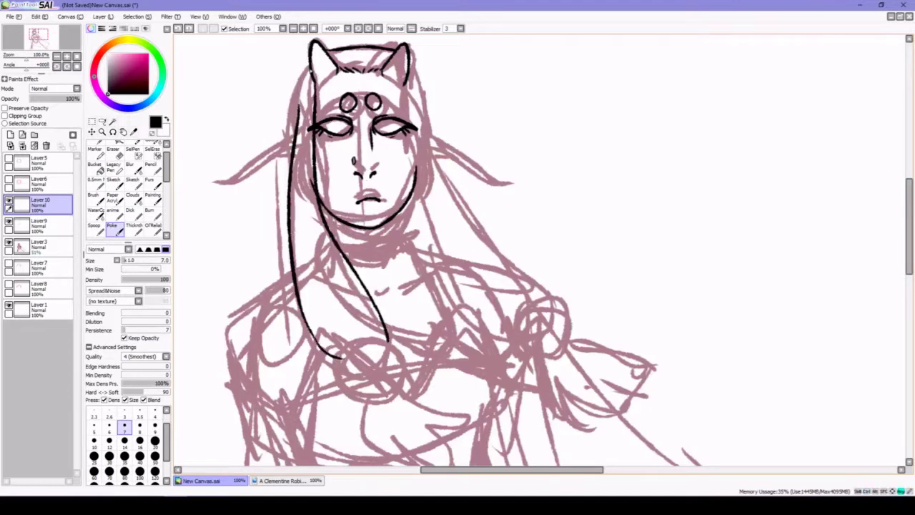
Check the line art without the sketch and rework the outer eye corners on Layer9.
left_click(9, 244)
left_click(9, 244)
left_click(9, 244)
left_click(8, 244)
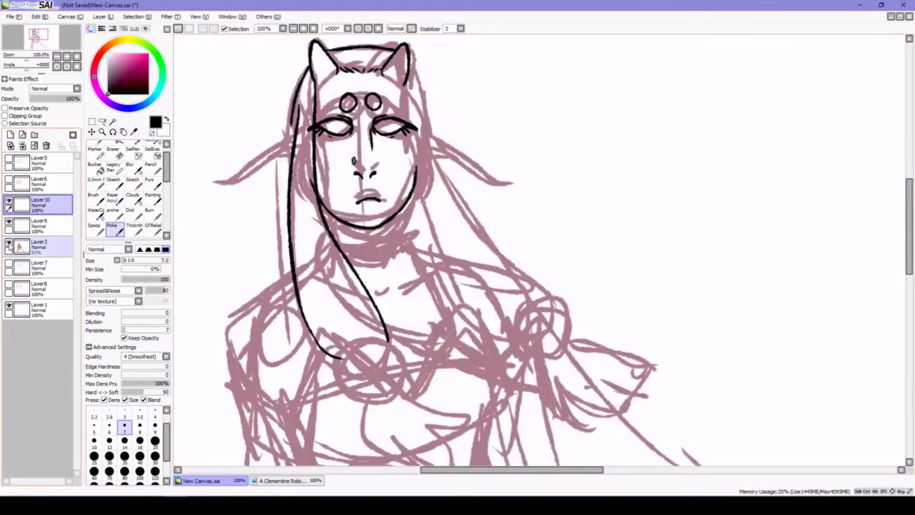
key("e")
left_click(39, 225)
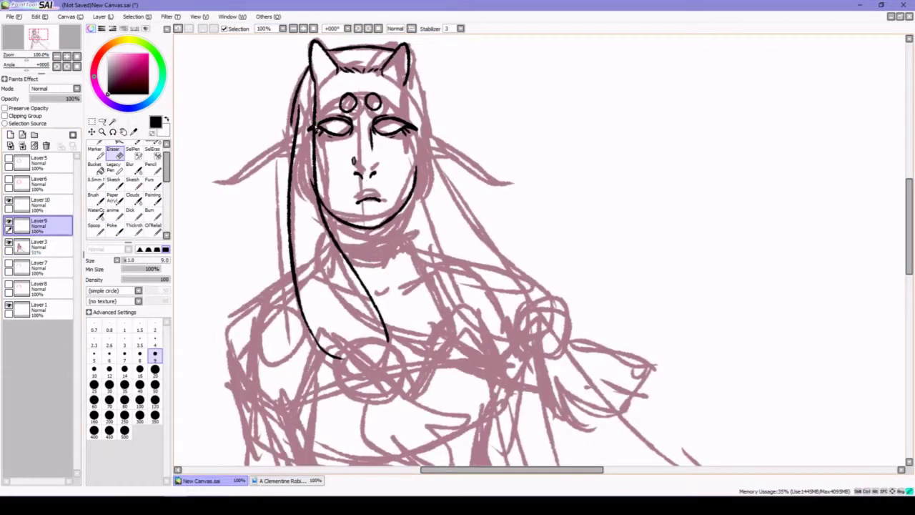
left_click(304, 28)
key("e")
key("ctrl+z")
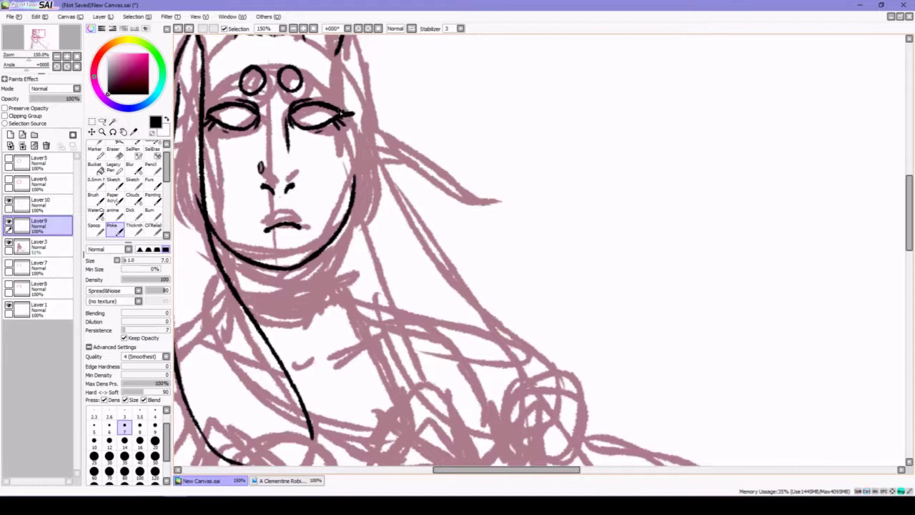
Copy the left half of the jawline and mirror it to form a symmetrical right half.
key("minus")
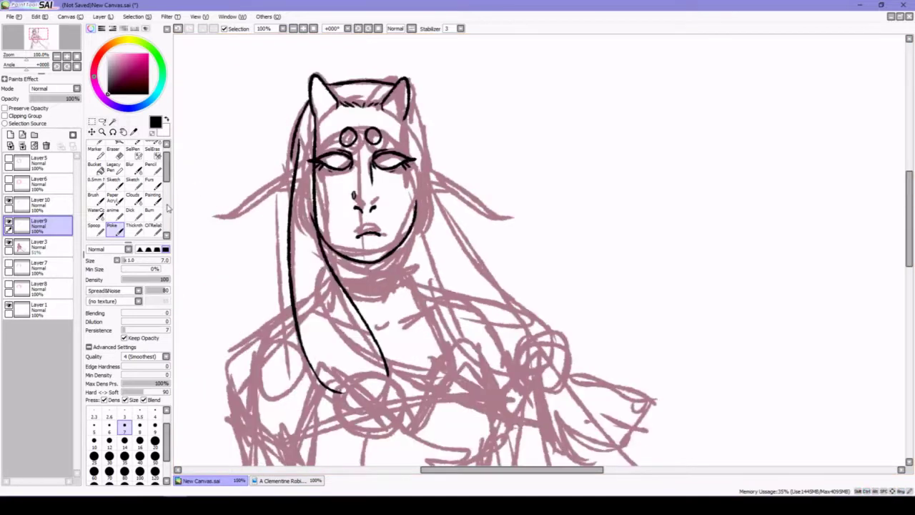
key("l")
left_click_drag(373, 217, 371, 216)
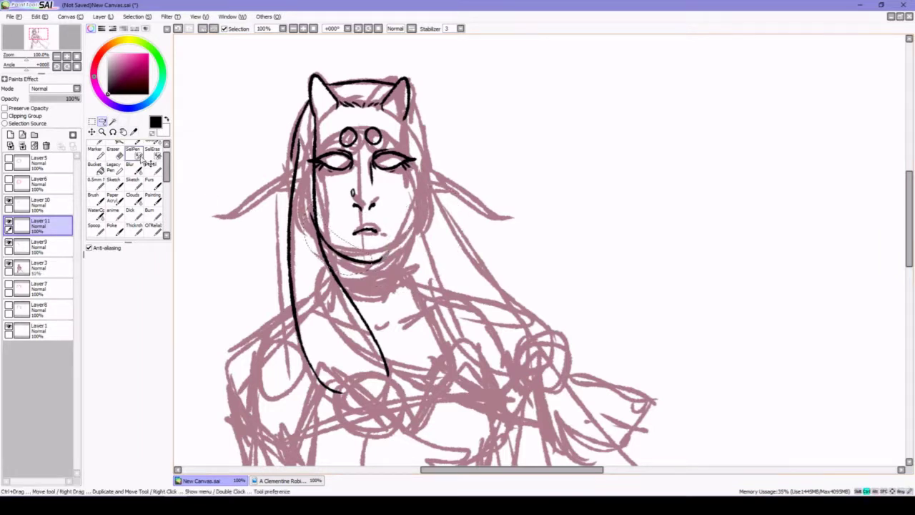
key("ctrl+t")
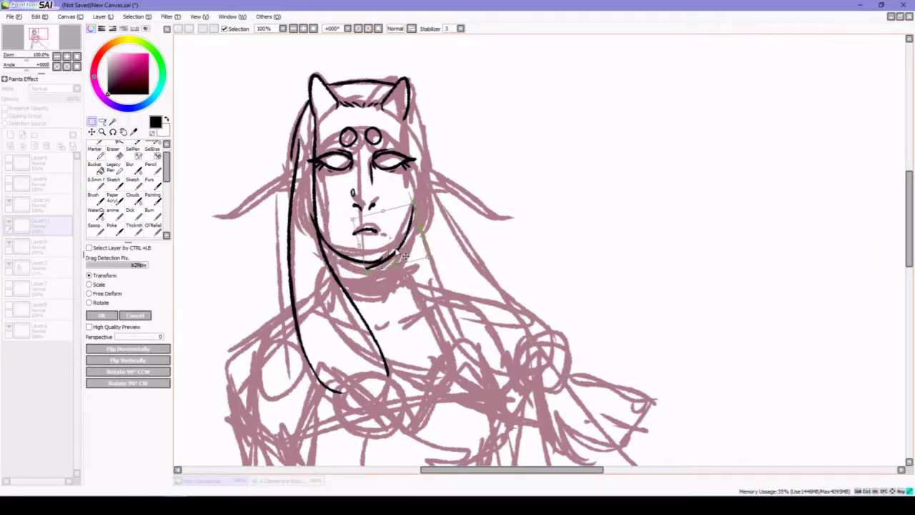
key("Return")
Ink the long hair lock falling past the right side of the face on Layer10, closing it in a rounded end at the shoulder.
left_click(25, 209)
left_click(113, 227)
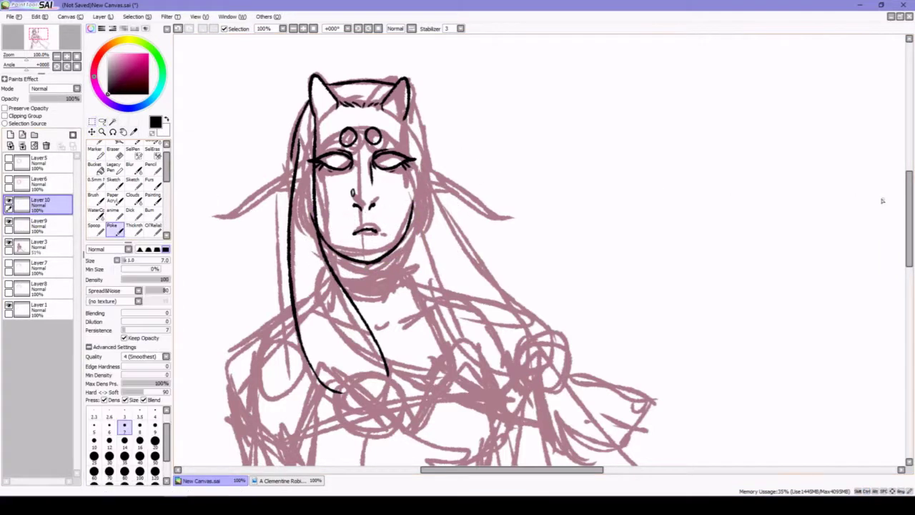
scroll(411, 84, "down", 1)
left_click_drag(407, 81, 431, 240)
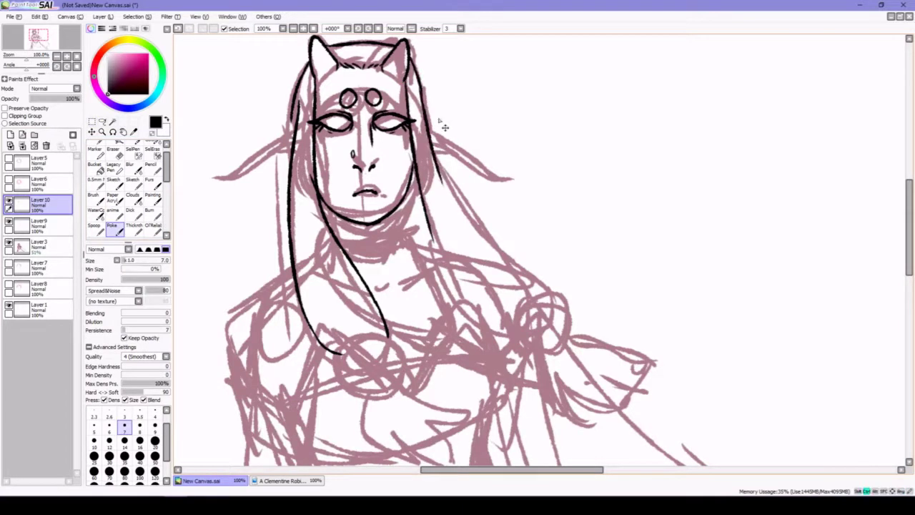
left_click_drag(420, 94, 510, 259)
key("ctrl+z")
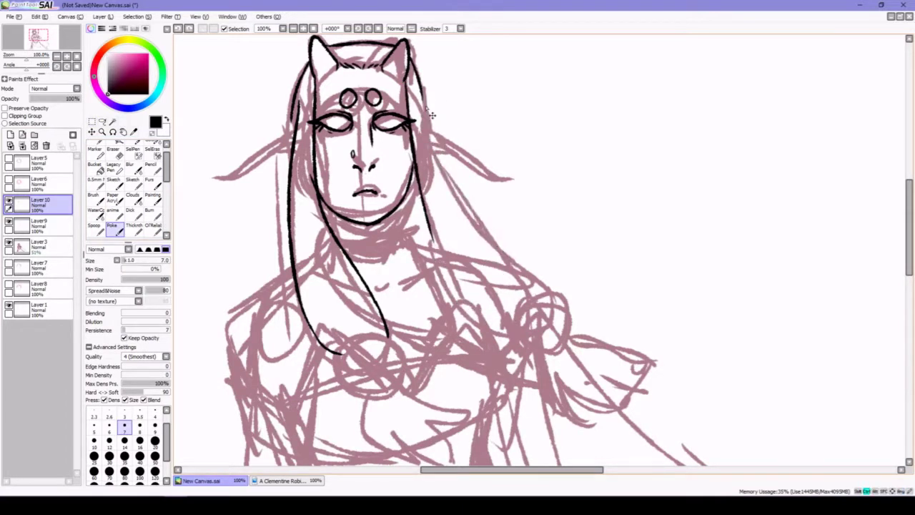
left_click_drag(419, 98, 515, 269)
left_click_drag(502, 236, 502, 322)
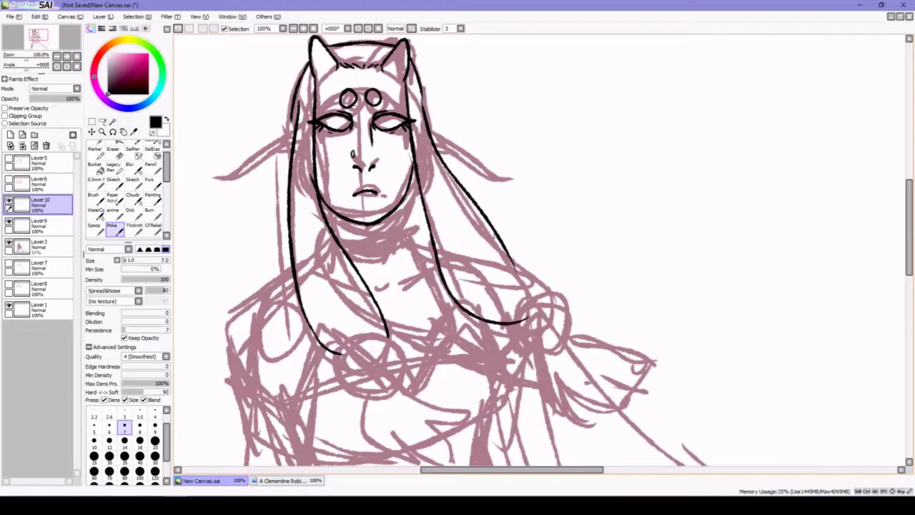
key("e")
key("e")
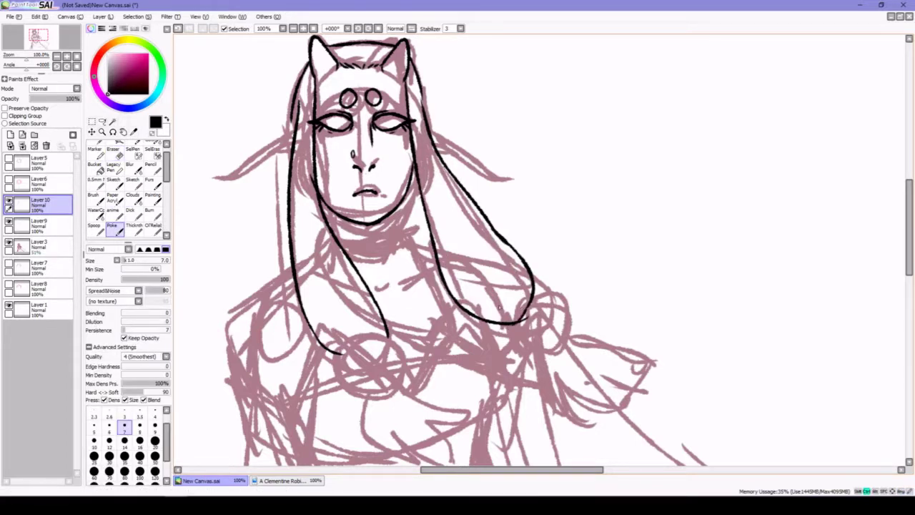
Ink the left pointed ear on a new layer, mirror it to the right side, and erase the lines overlapping the hair.
key("ctrl+shift+n")
mouse_move(256, 155)
left_mouse_down()
mouse_move(304, 127)
mouse_move(230, 172)
mouse_move(294, 147)
left_mouse_up()
key("ctrl+z")
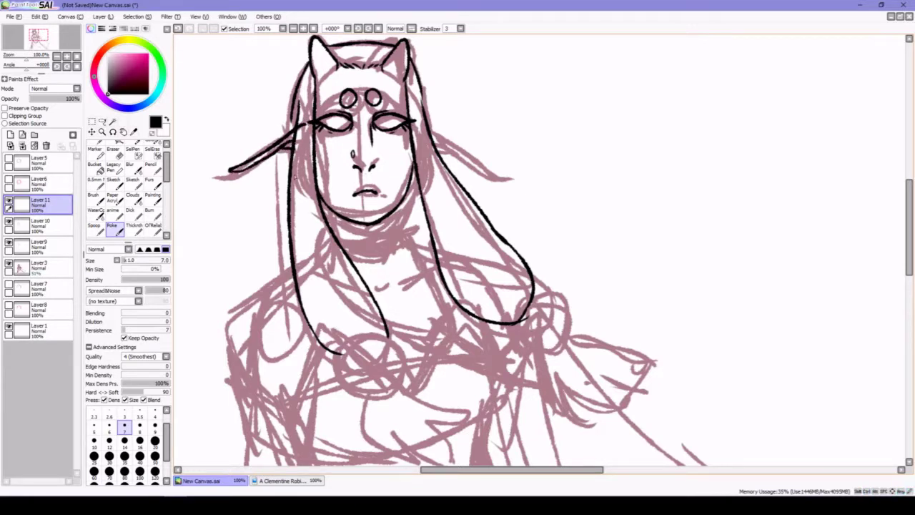
key("ctrl+shift+n")
left_click_drag(427, 118, 495, 163)
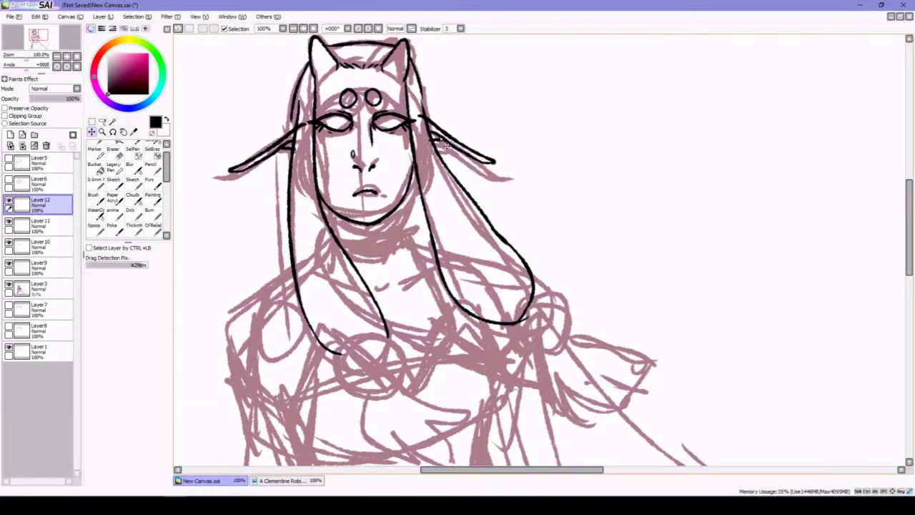
key("ctrl+z")
key("e")
key("ctrl+z")
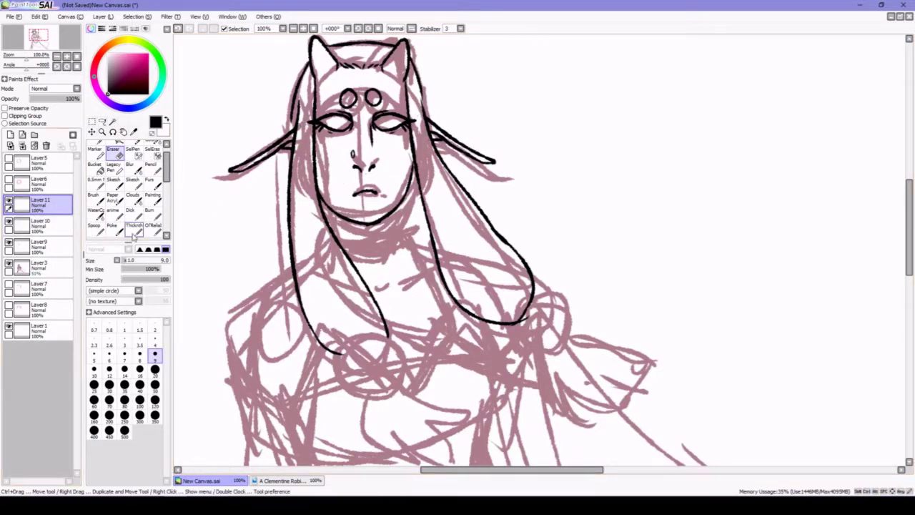
Ink both sides of the neck and fill a black shadow beneath the chin on Layer10.
key("b")
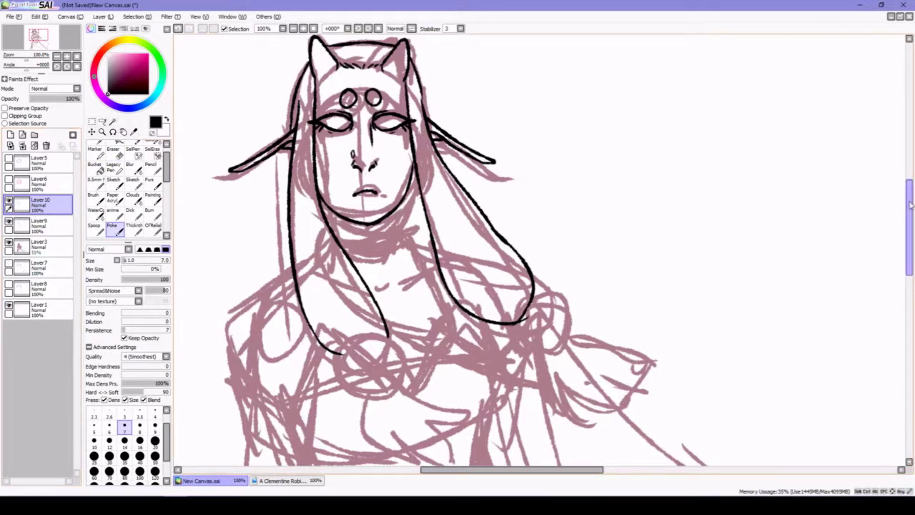
scroll(344, 156, "down", 3)
left_click_drag(401, 143, 410, 172)
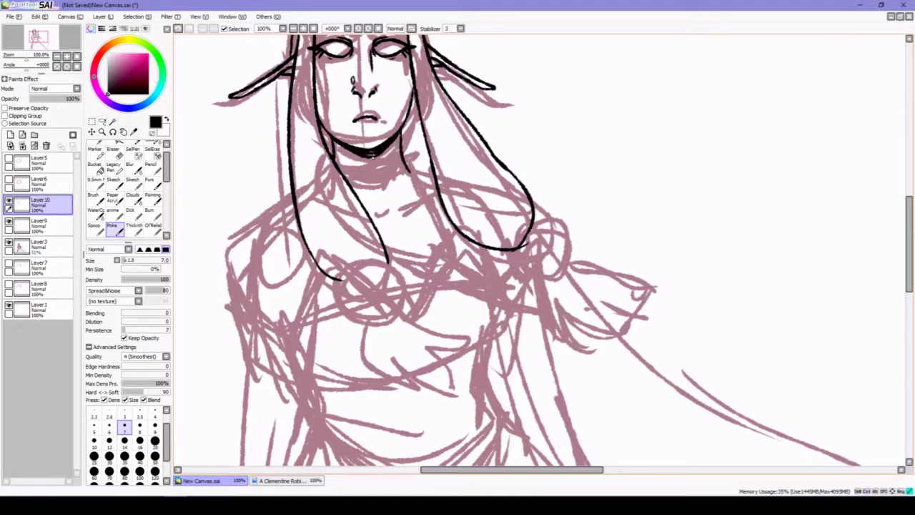
left_click_drag(315, 84, 339, 142)
key("e")
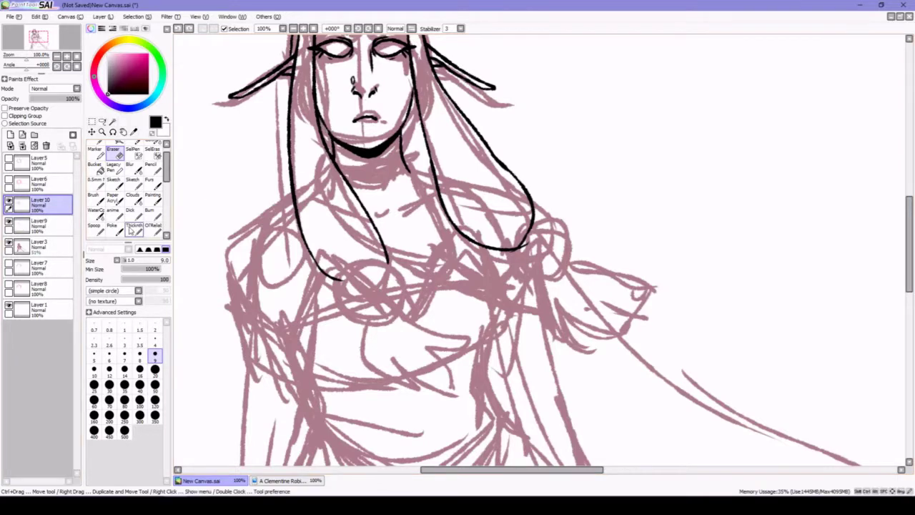
left_click(113, 228)
Hide the sketch layer to view the line art alone.
key("minus")
key("minus")
left_click(9, 244)
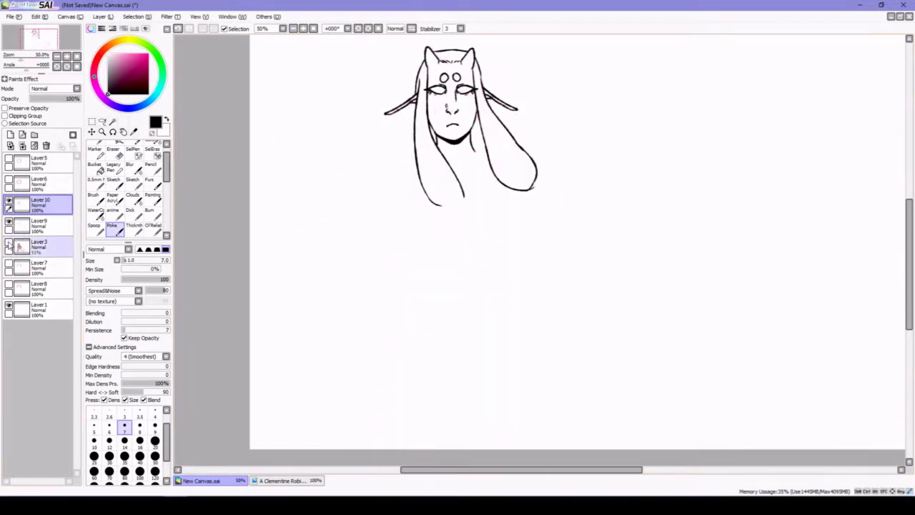
key("plus")
key("plus")
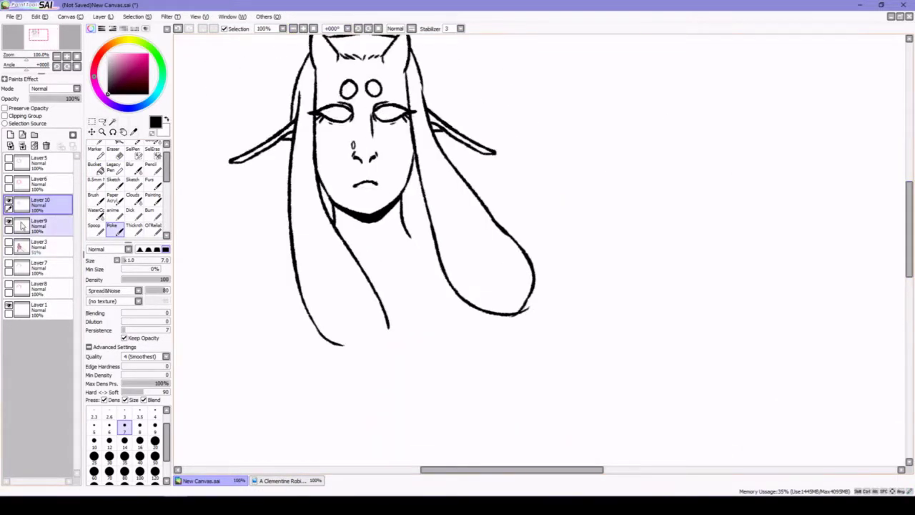
Cut both eyes out of Layer9, paste them onto a separate layer, and hide that layer.
left_click(21, 226)
left_click(102, 122)
left_click_drag(337, 131, 378, 121)
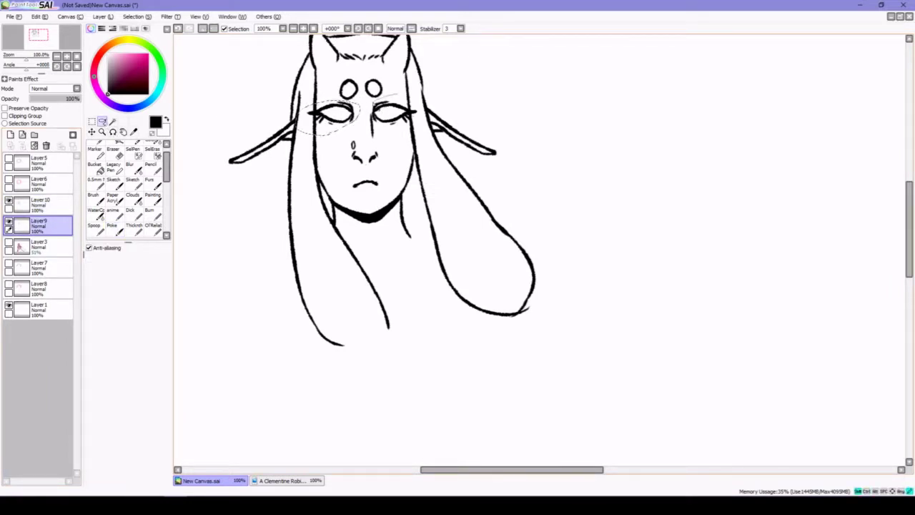
key("ctrl+x")
key("ctrl+v")
Redraw the left eye on Layer9 as a narrower shape with an extended outer lid line and lashes.
left_click(112, 226)
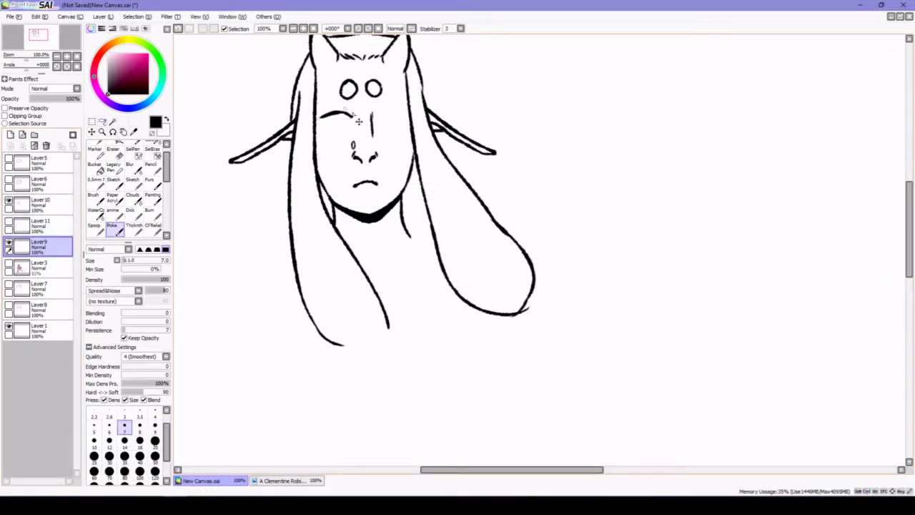
key("ctrl+z")
mouse_move(309, 115)
left_mouse_down()
mouse_move(354, 110)
mouse_move(353, 122)
left_mouse_up()
key("ctrl+z")
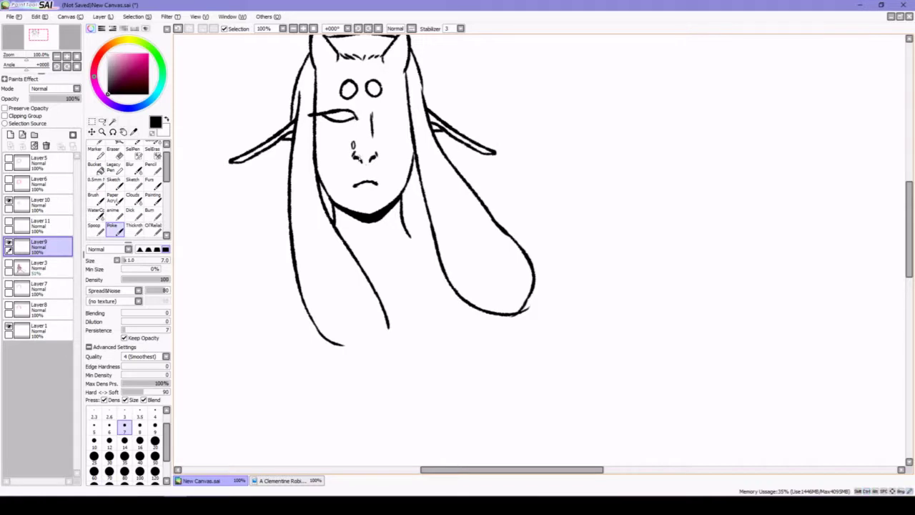
left_click(103, 121)
key("ctrl+d")
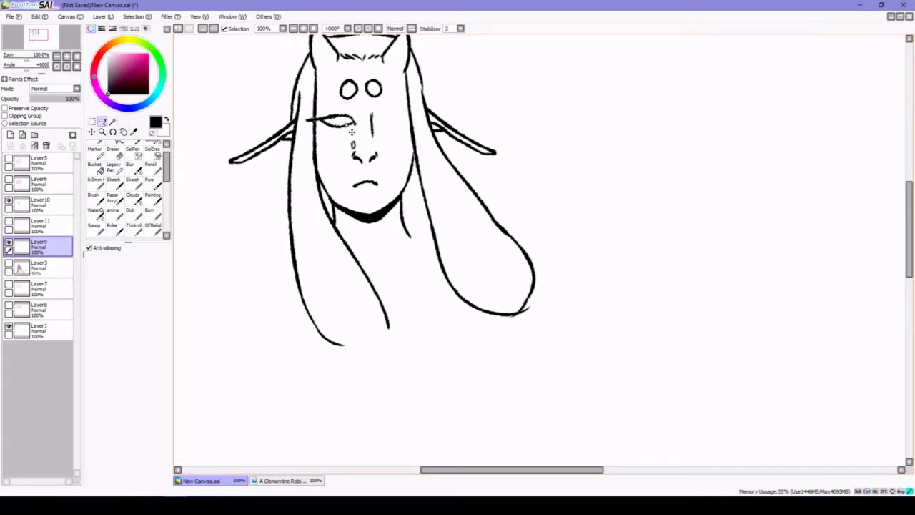
key("b")
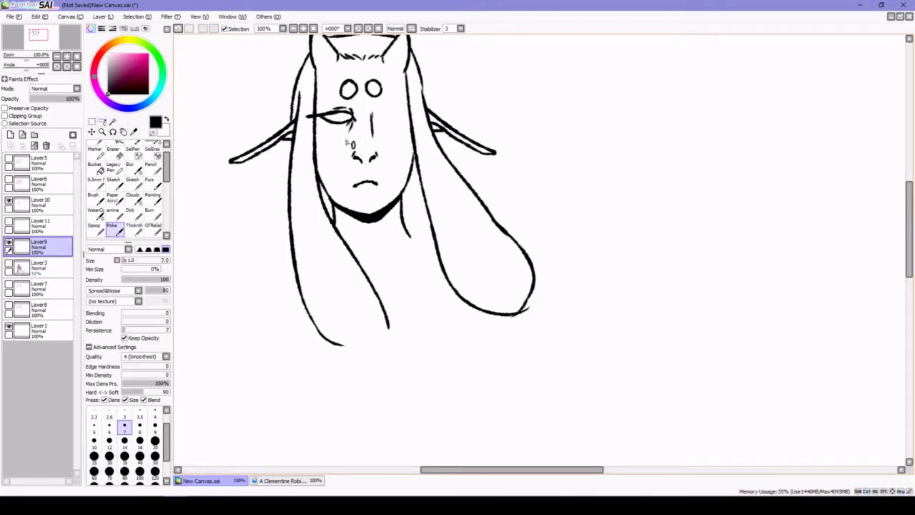
Copy the redrawn left eye, mirror it horizontally and place the copy as the right eye.
key("m")
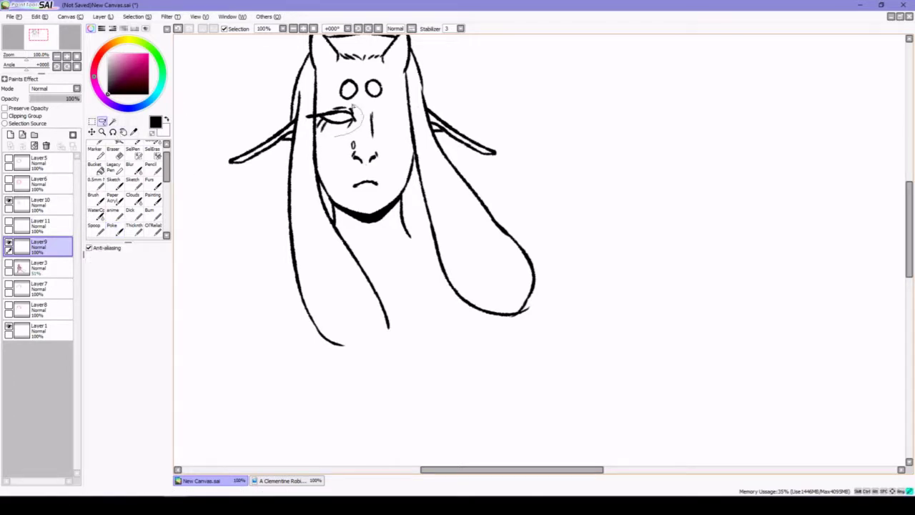
mouse_move(307, 107)
left_mouse_down()
mouse_move(358, 134)
mouse_move(372, 123)
mouse_move(402, 146)
left_mouse_up()
key("ctrl+t")
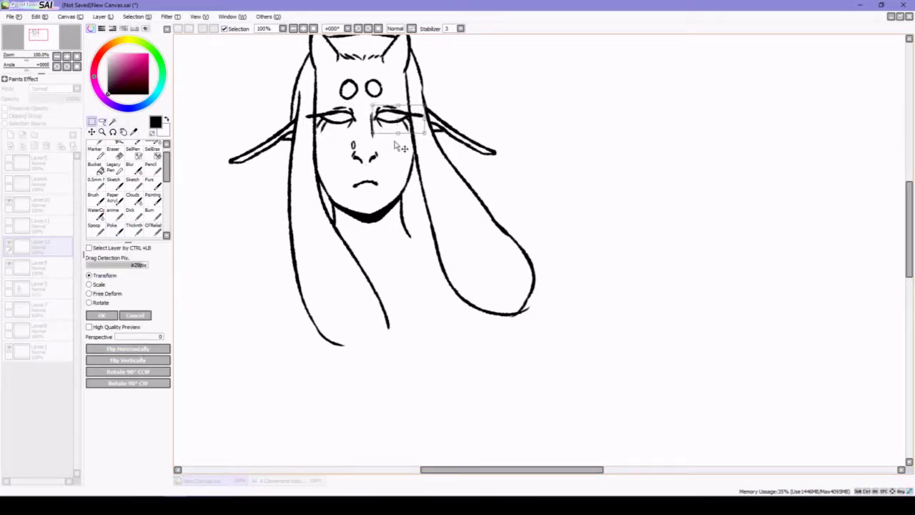
left_click(101, 315)
Merge the mirrored eye into Layer9 and delete the hidden Layer11 holding the old eyes.
key("b")
left_click(40, 225)
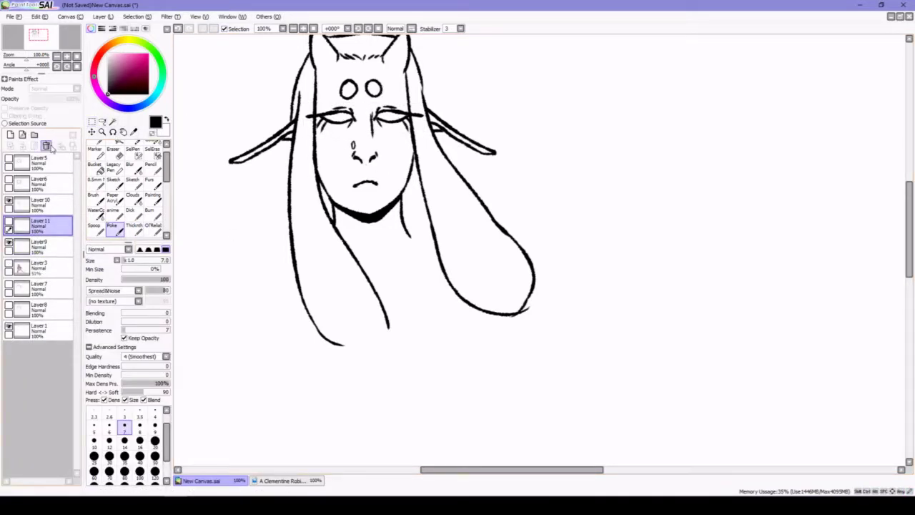
key("ctrl+e")
Move the two forehead circles slightly down, closer to the eyes, and make Layer10 active.
key("l")
left_click_drag(373, 91, 376, 98)
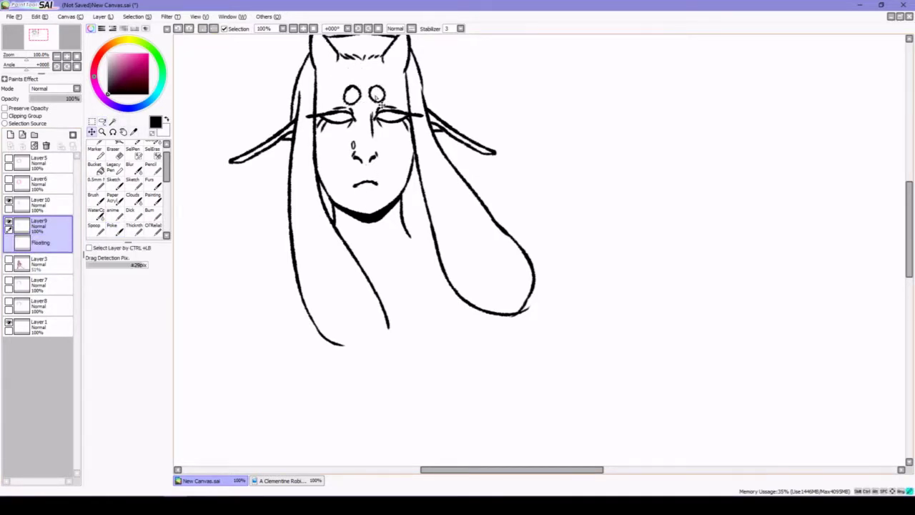
key("b")
left_click(39, 205)
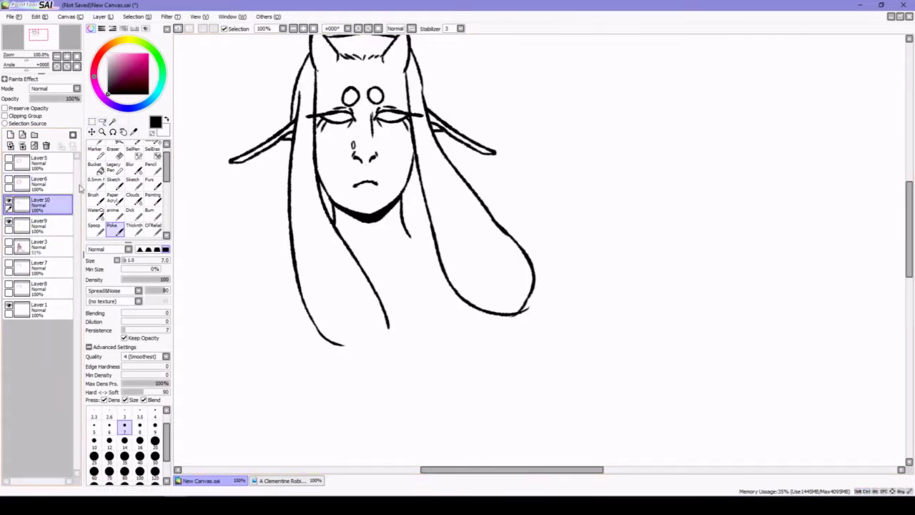
Show the sketch on Layer3 and transform its body portion below the chin to be slightly larger.
scroll(429, 250, "down", 3)
key("minus")
left_click(9, 243)
left_click(19, 244)
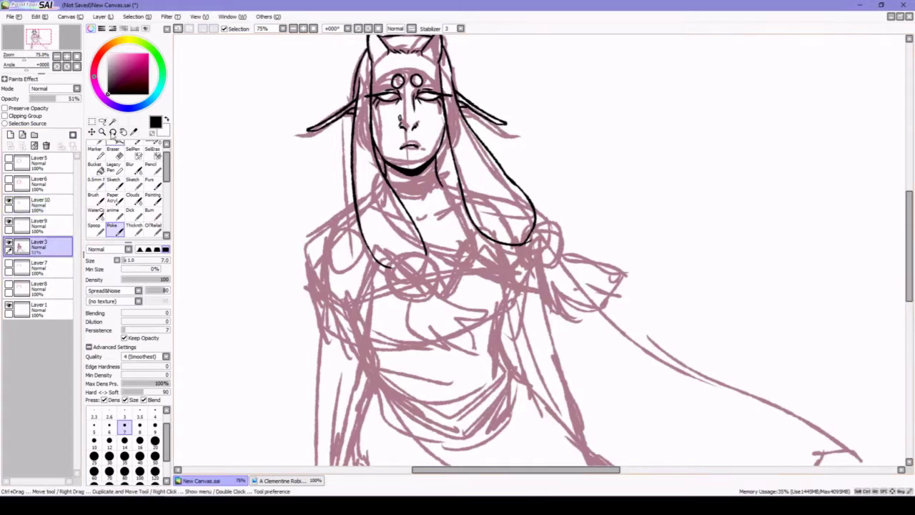
key("ctrl+t")
scroll(792, 452, "down", 1)
scroll(196, 122, "down", 5)
key("ctrl+t")
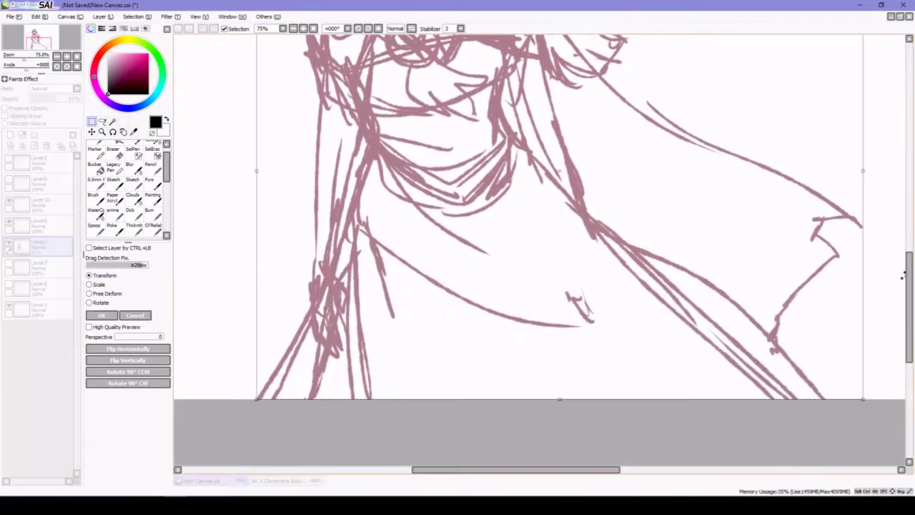
scroll(256, 303, "up", 4)
key("Return")
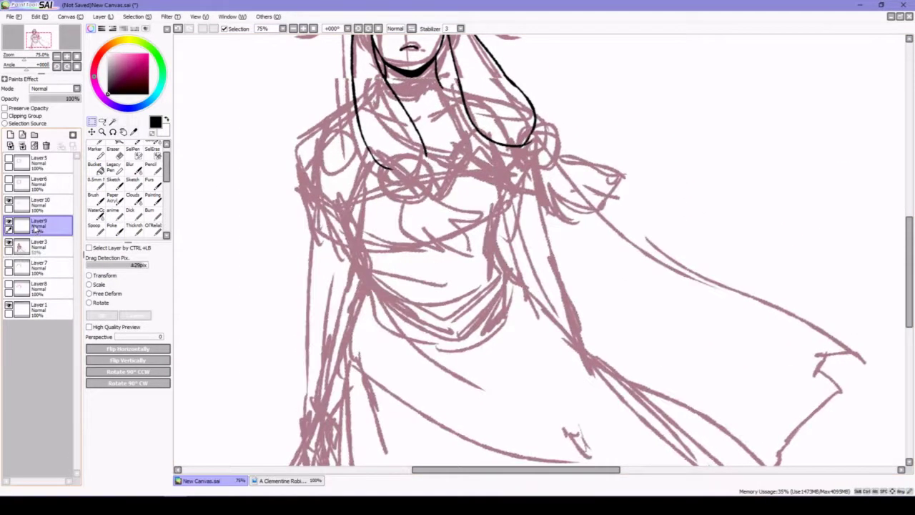
Ink a round ornament at the lower end of the left hair lock on a new layer.
left_click(11, 134)
left_click(134, 228)
scroll(356, 233, "up", 1)
left_click_drag(358, 228, 356, 233)
key("ctrl+z")
key("e")
Duplicate the round ornament, move the copy to the end of the right hair lock, and merge both into Layer11.
key("ctrl+shift+n")
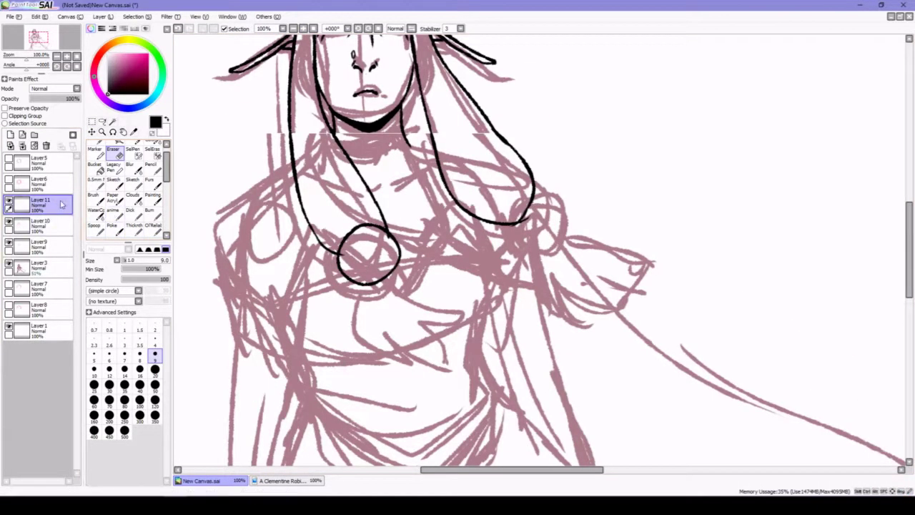
left_click(91, 132)
left_click_drag(369, 253, 518, 212)
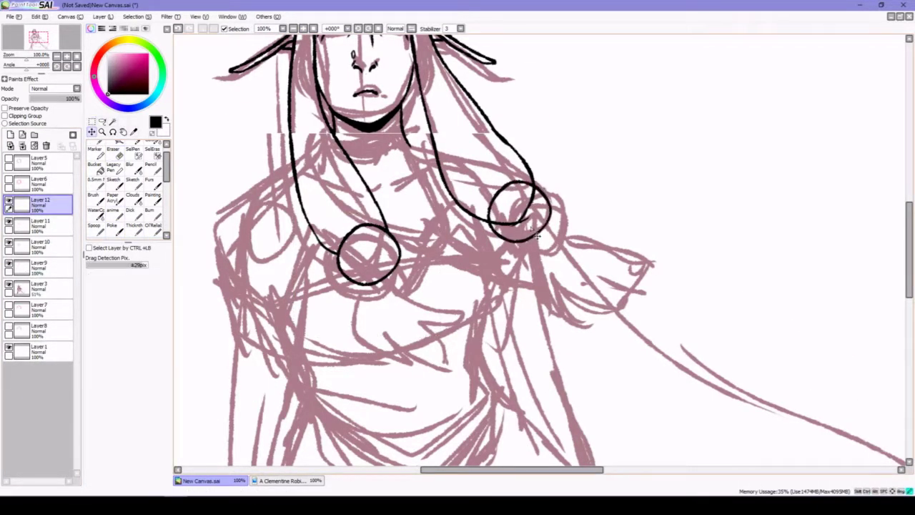
key("ctrl+e")
Select the inside of the right ornament and clear the hair lines within it on Layer10.
left_click(112, 121)
left_click(519, 212)
left_click(39, 224)
Ink the split hair tuft hanging below the left ornament on Layer11 and merge that layer into Layer10.
left_click(50, 198)
left_click(112, 228)
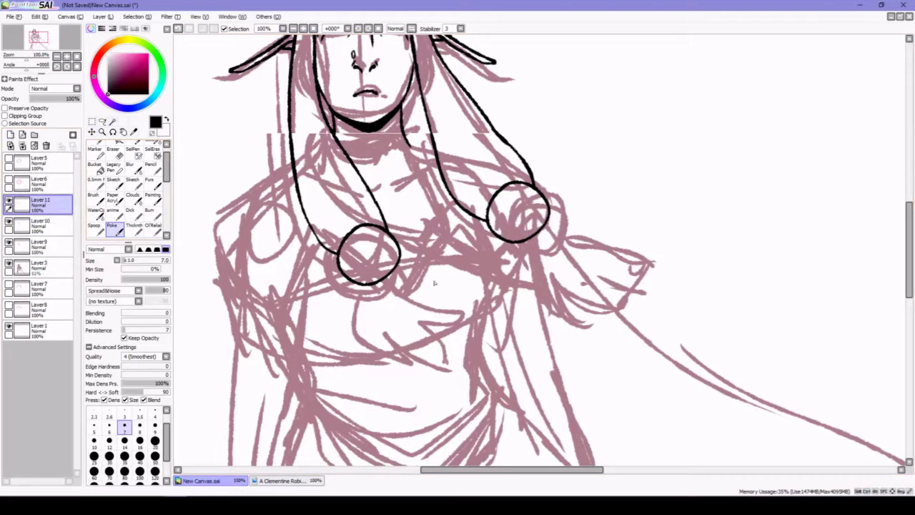
left_click_drag(363, 286, 379, 348)
key("ctrl+z")
left_click_drag(362, 284, 410, 372)
mouse_move(389, 273)
left_mouse_down()
mouse_move(452, 334)
mouse_move(405, 374)
left_mouse_up()
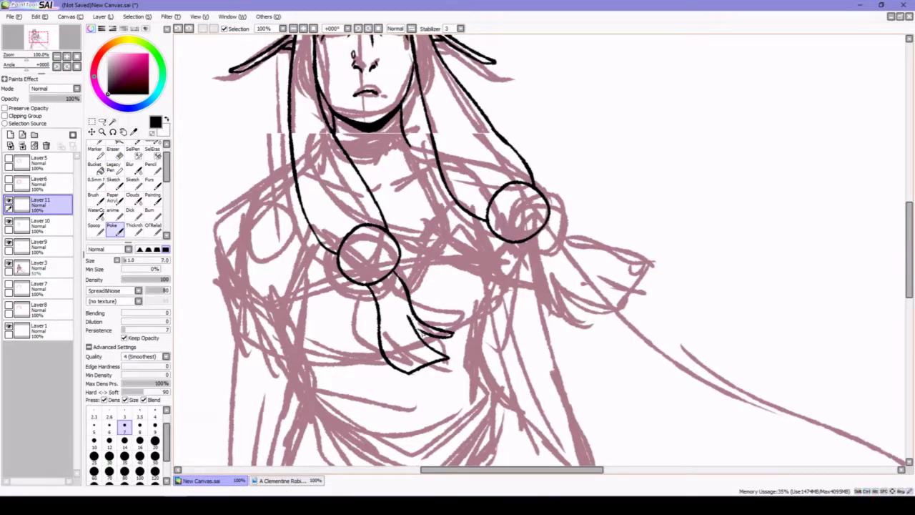
key("ctrl+z")
left_click_drag(390, 283, 411, 372)
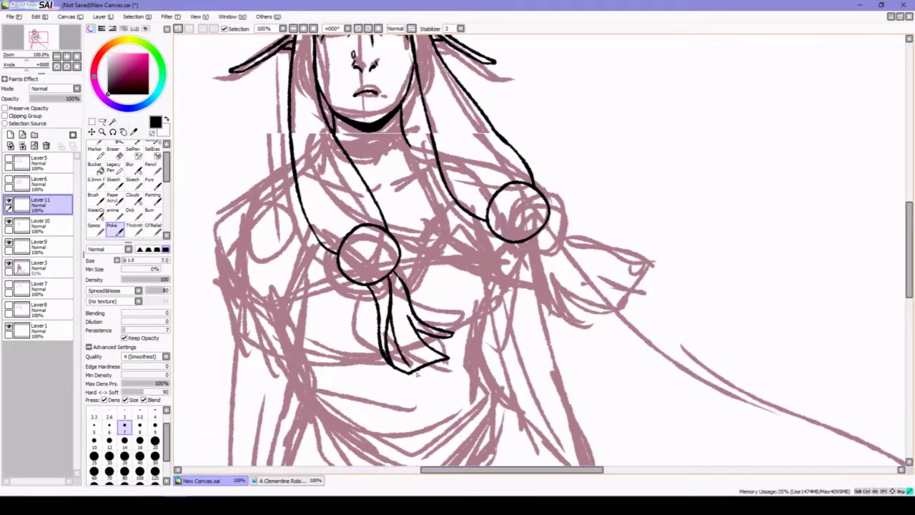
scroll(418, 373, "up", 1)
key("ctrl+e")
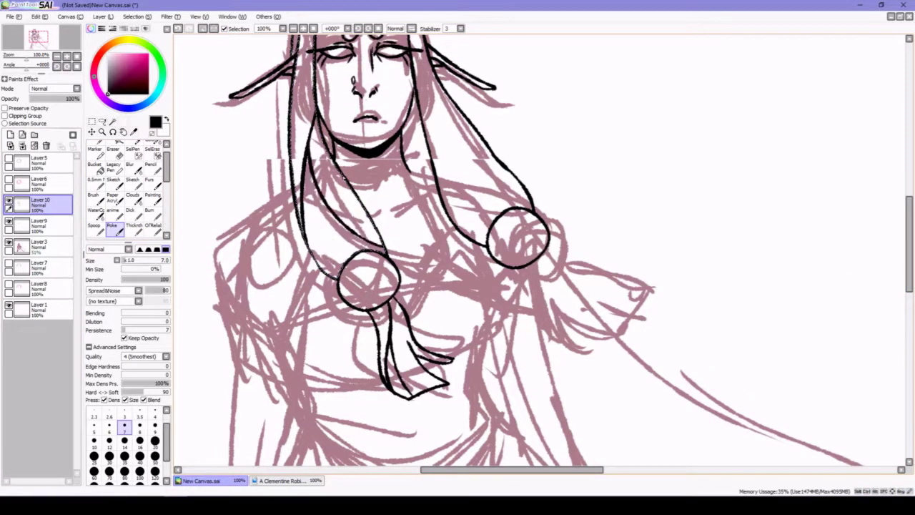
Ink the hair tuft blowing outward from the right ornament on a new layer and merge it into Layer10.
left_click_drag(491, 470, 516, 478)
left_click(10, 135)
mouse_move(428, 271)
left_mouse_down()
mouse_move(440, 309)
mouse_move(481, 315)
left_mouse_up()
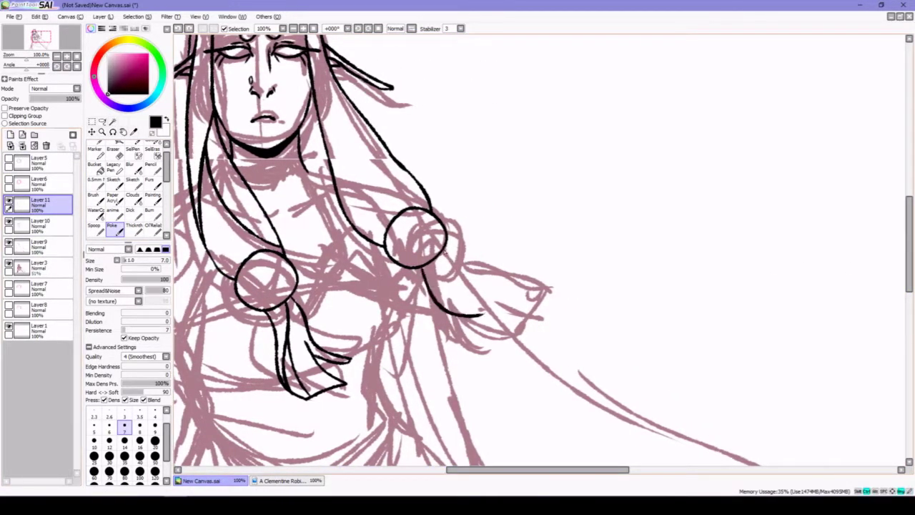
left_click_drag(444, 258, 504, 293)
left_click_drag(448, 300, 484, 315)
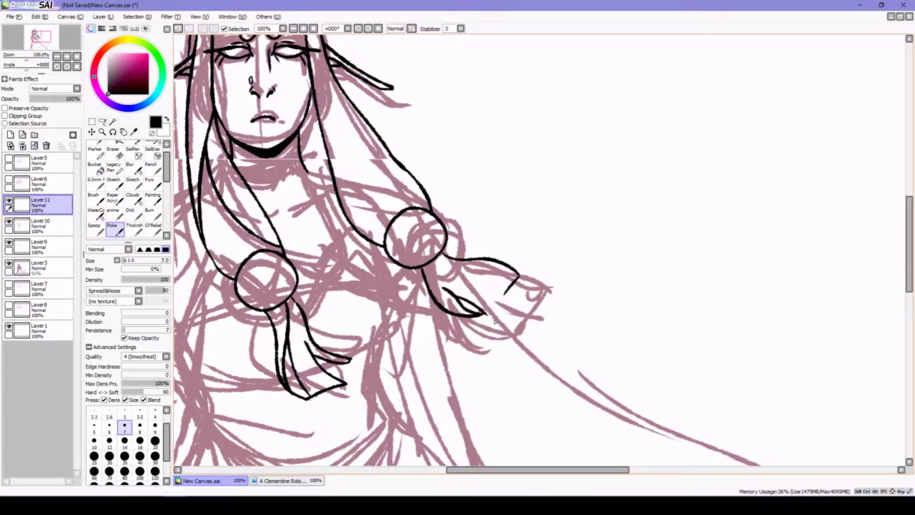
mouse_move(438, 256)
left_mouse_down()
mouse_move(512, 321)
mouse_move(503, 298)
left_mouse_up()
key("ctrl+z")
key("ctrl+e")
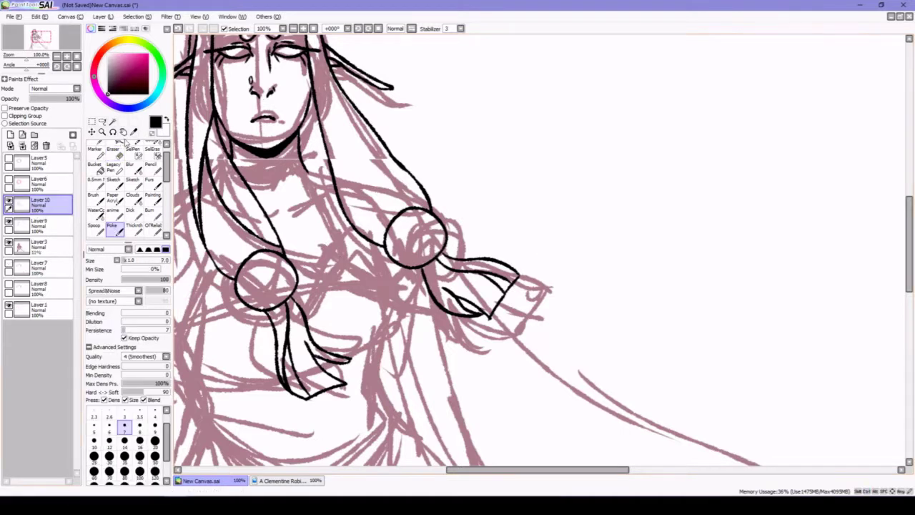
Ink the inner strand lines of the right hair lock from beside the jaw down to the ornament.
key("ctrl+z")
mouse_move(315, 87)
left_mouse_down()
mouse_move(364, 119)
mouse_move(414, 211)
left_mouse_up()
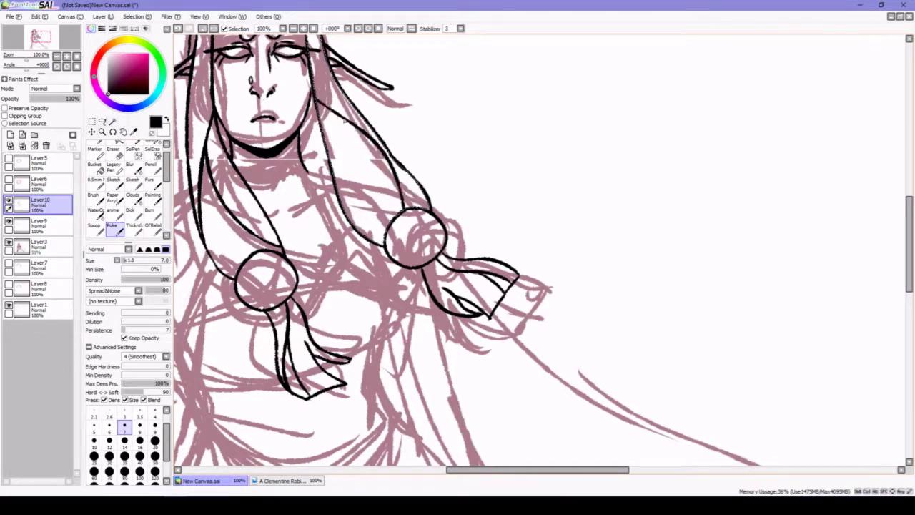
left_click_drag(345, 120, 385, 241)
left_click_drag(322, 37, 429, 215)
Ink the left shoulder curve and the right neck-to-shoulder line on a new layer, and clean up the neck on Layer10.
scroll(469, 257, "left", 5)
key("ctrl+shift+n")
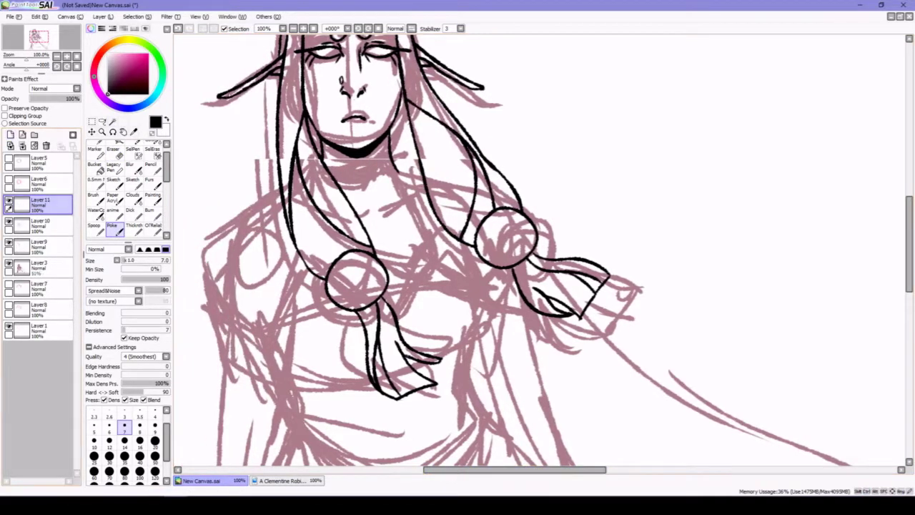
left_click_drag(281, 199, 218, 306)
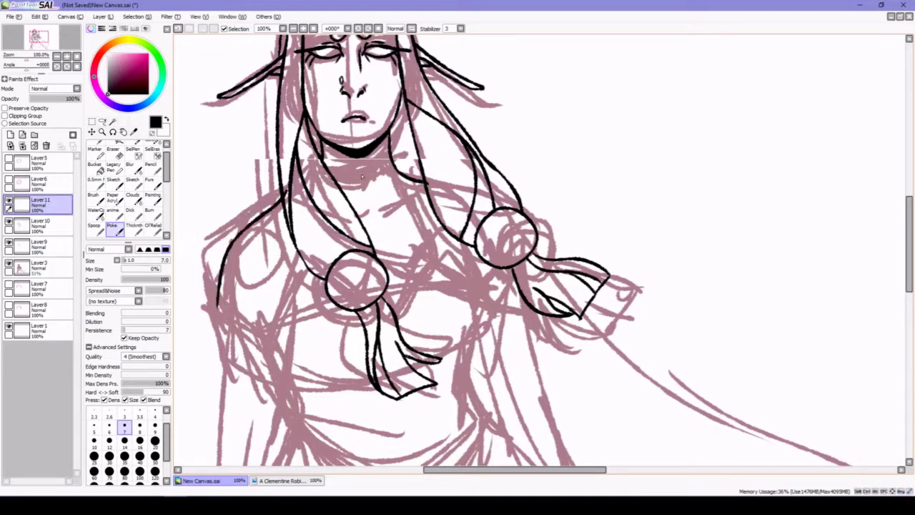
key("Down")
key("e")
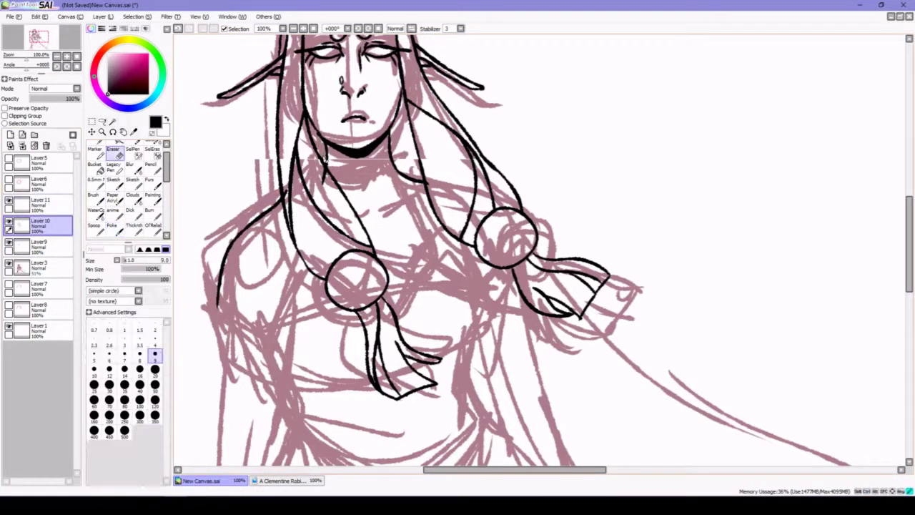
key("Up")
key("b")
Ink the garment's angular off-shoulder neckline, the right side of the bodice and the start of the right arm on new Layer12.
key("minus")
scroll(713, 249, "down", 4)
left_click(10, 145)
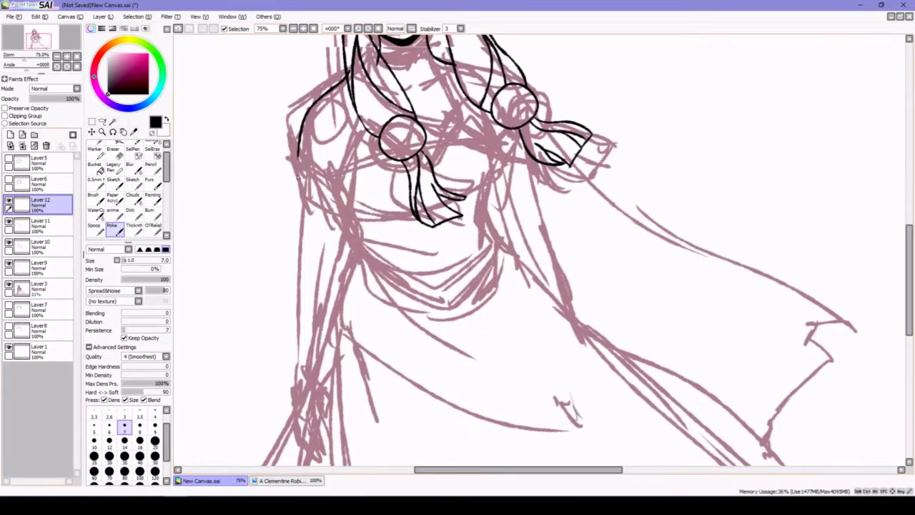
mouse_move(289, 133)
left_mouse_down()
mouse_move(350, 185)
mouse_move(474, 112)
left_mouse_up()
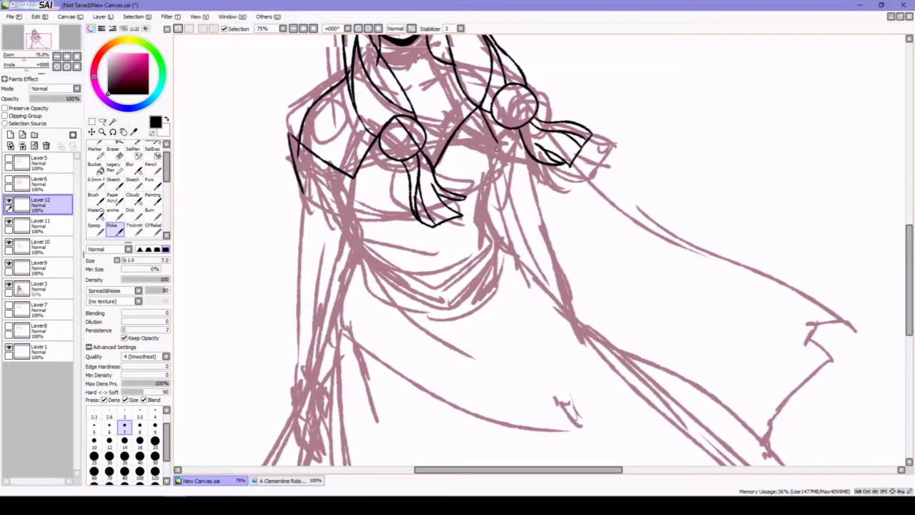
left_click_drag(502, 140, 483, 215)
left_click_drag(526, 96, 526, 177)
Ink the long outer line of the left sleeve down to the wrist.
scroll(522, 251, "down", 3)
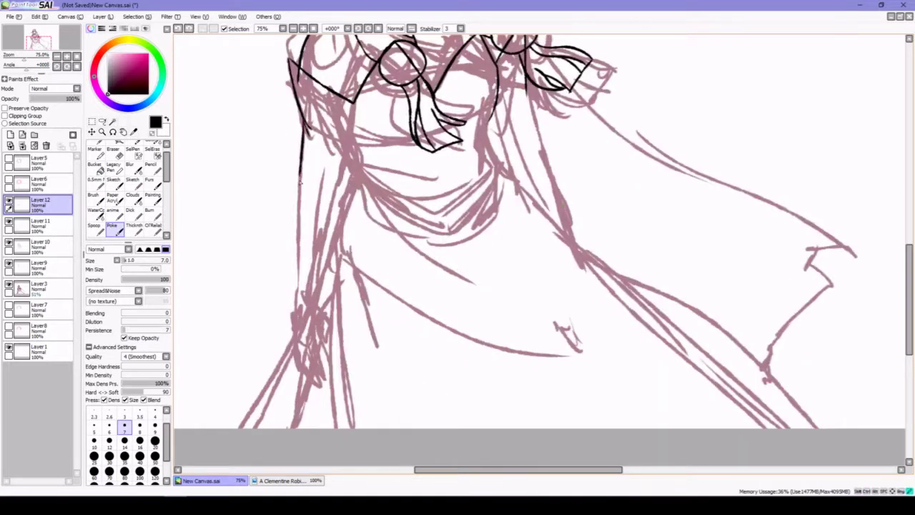
left_click_drag(302, 183, 295, 329)
left_click_drag(299, 223, 290, 347)
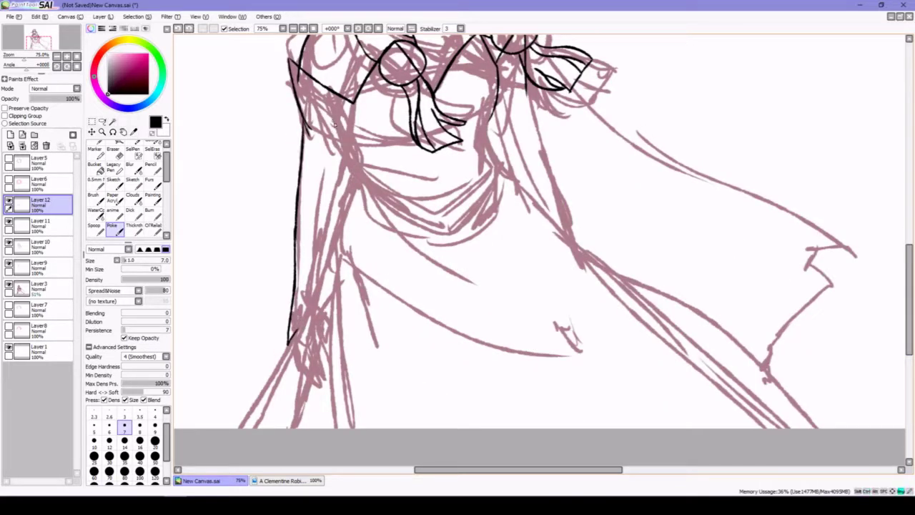
Ink both sides of the waist and the V-shaped lower edge of the bodice.
left_click_drag(355, 199, 449, 227)
left_click_drag(487, 120, 490, 153)
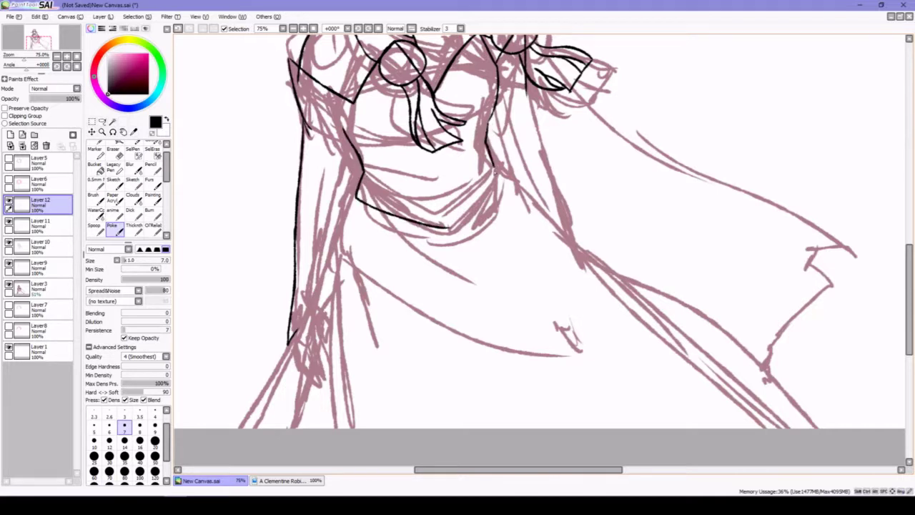
key("ctrl+z")
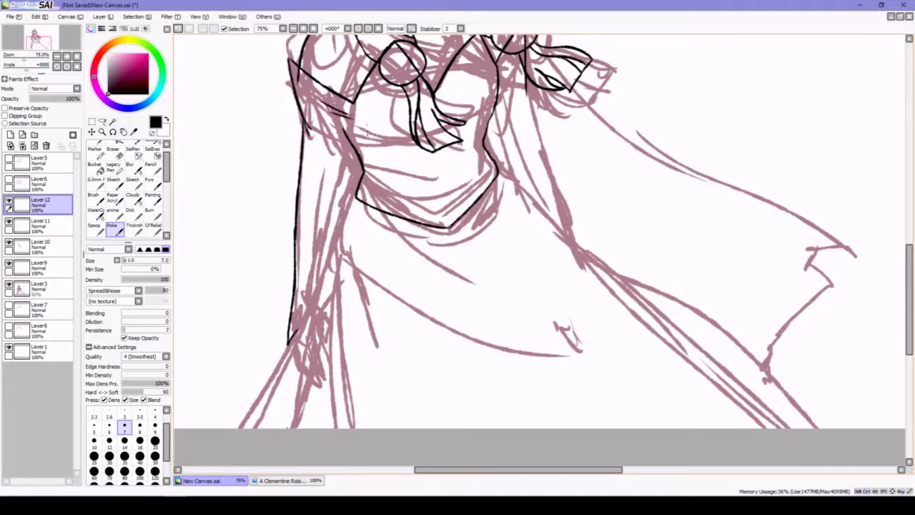
Trim the shoulder line on Layer11 where it crosses the garment, and return to the Poke brush on Layer12.
key("e")
left_click(39, 224)
left_click(39, 203)
left_click(112, 227)
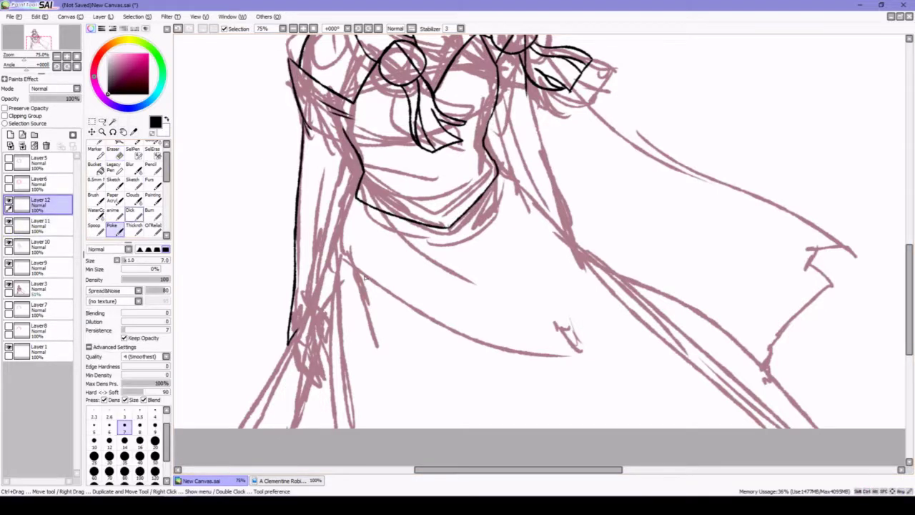
Ink the skirt's left edge from the hip to the canvas bottom and the inner line of the left sleeve.
left_click_drag(356, 201, 255, 427)
key("ctrl+z")
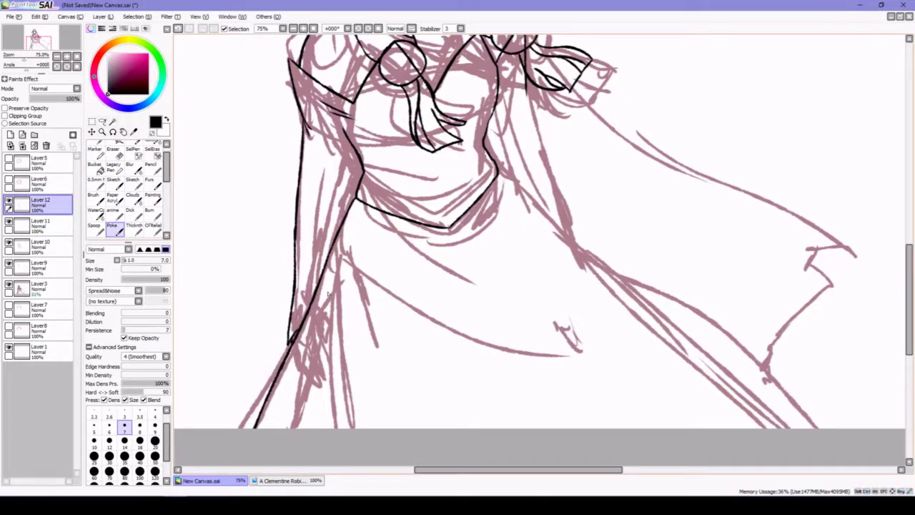
left_click_drag(351, 139, 333, 239)
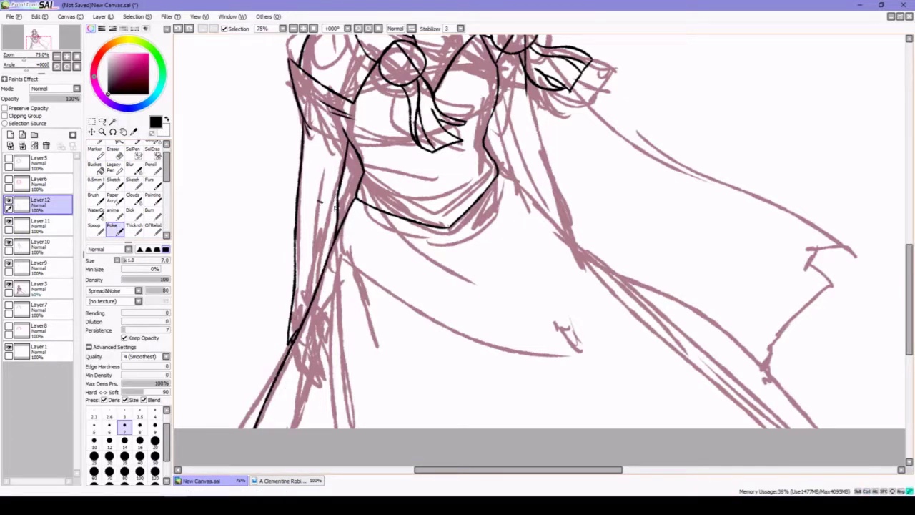
Ink the right arm's line and the skirt's right edge sweeping from the hip to the canvas bottom.
left_click_drag(527, 95, 547, 214)
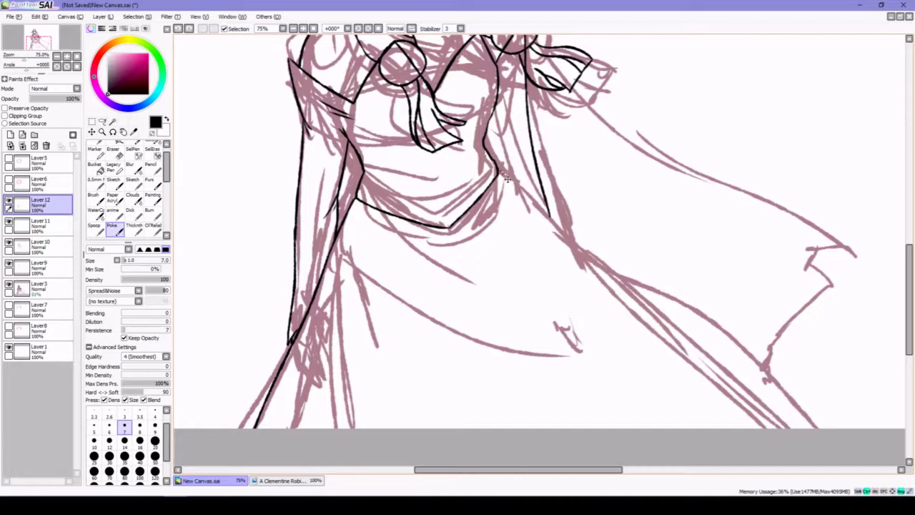
left_click_drag(498, 170, 726, 384)
key("ctrl+z")
left_click_drag(498, 170, 817, 423)
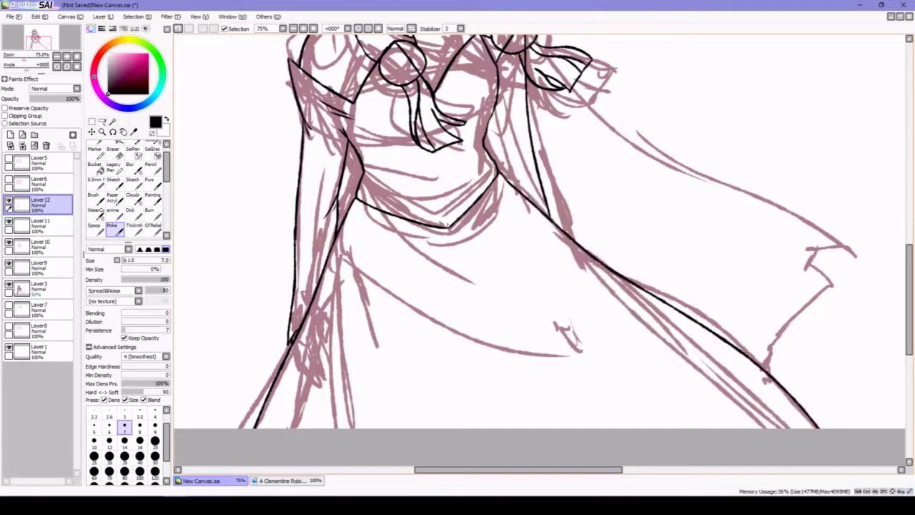
Ink the long curved drape fold across the front of the skirt.
left_click_drag(351, 259, 562, 402)
left_click_drag(488, 363, 572, 404)
key("ctrl+z")
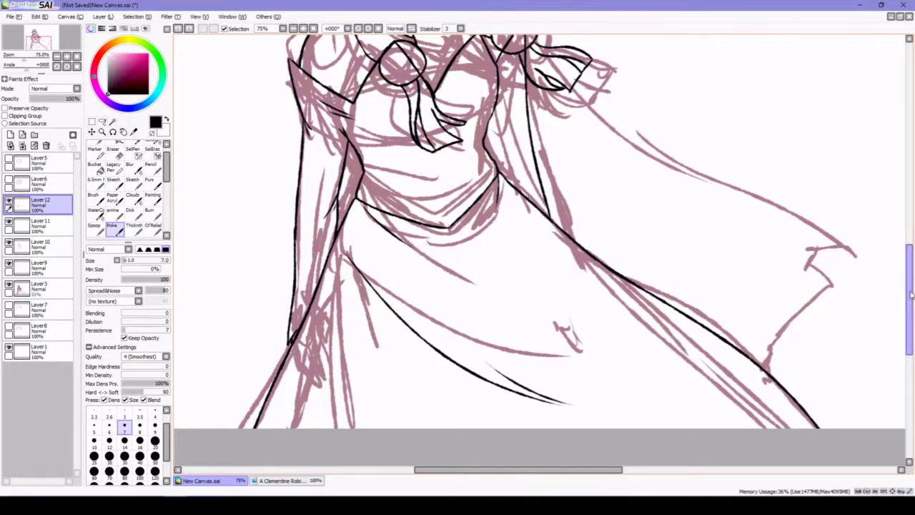
Ink the curved seam across the bodice beneath the bust.
scroll(435, 255, "down", 2)
scroll(436, 249, "up", 4)
key("ctrl+z")
mouse_move(359, 214)
left_mouse_down()
mouse_move(410, 189)
mouse_move(483, 188)
left_mouse_up()
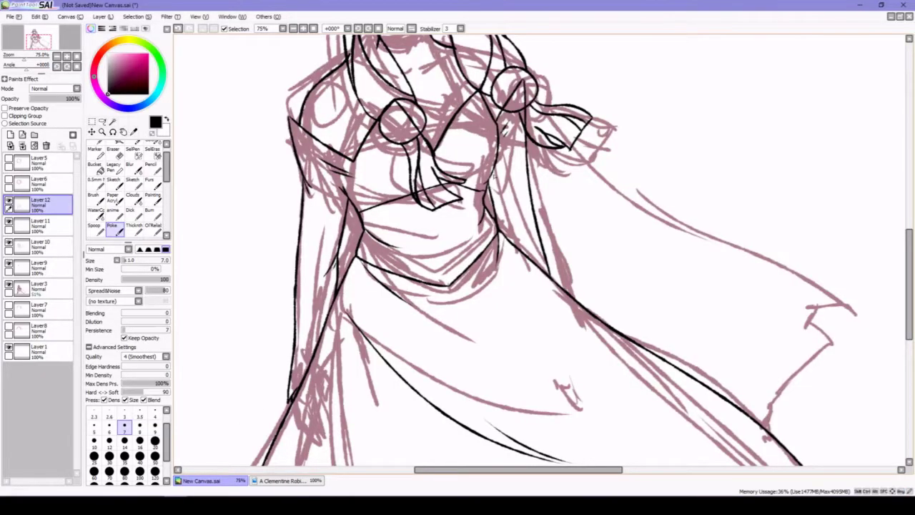
scroll(896, 243, "up", 3)
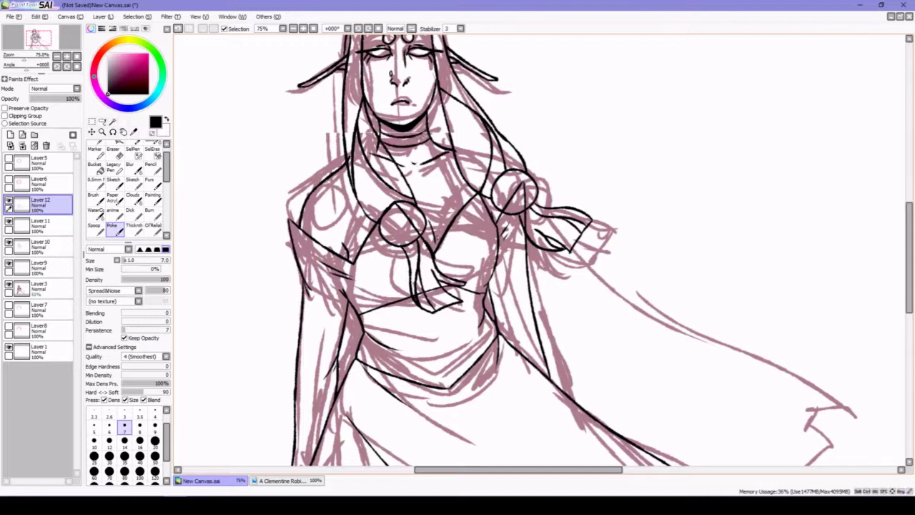
Merge Layer12 and Layer11 down into Layer10 and hide the Layer3 sketch.
key("e")
key("ctrl+e")
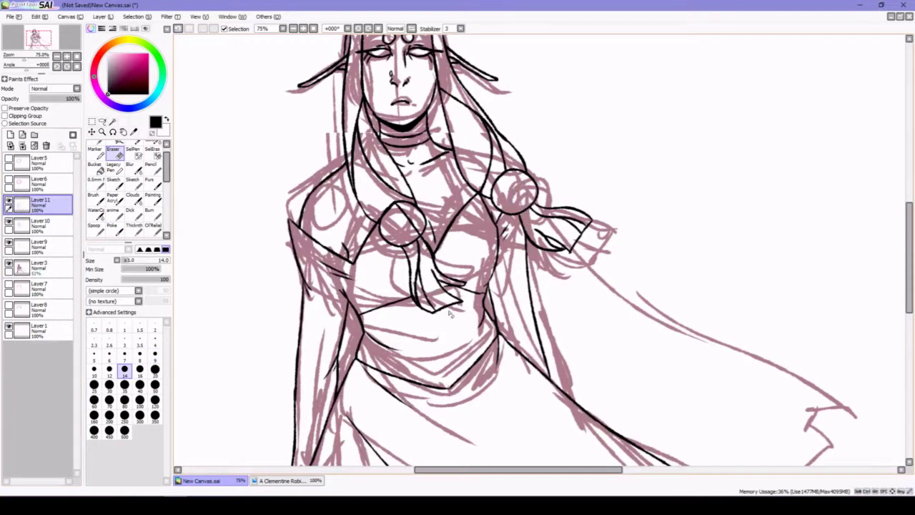
key("e")
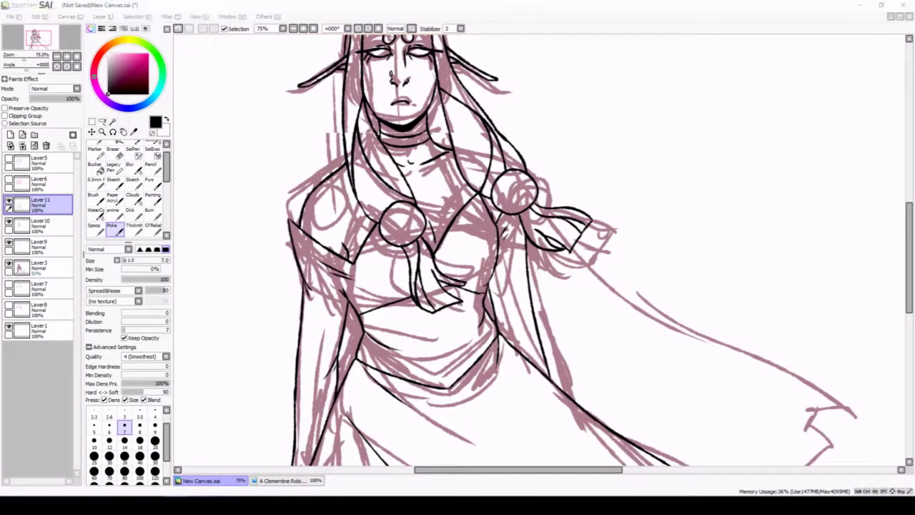
scroll(563, 250, "up", 2)
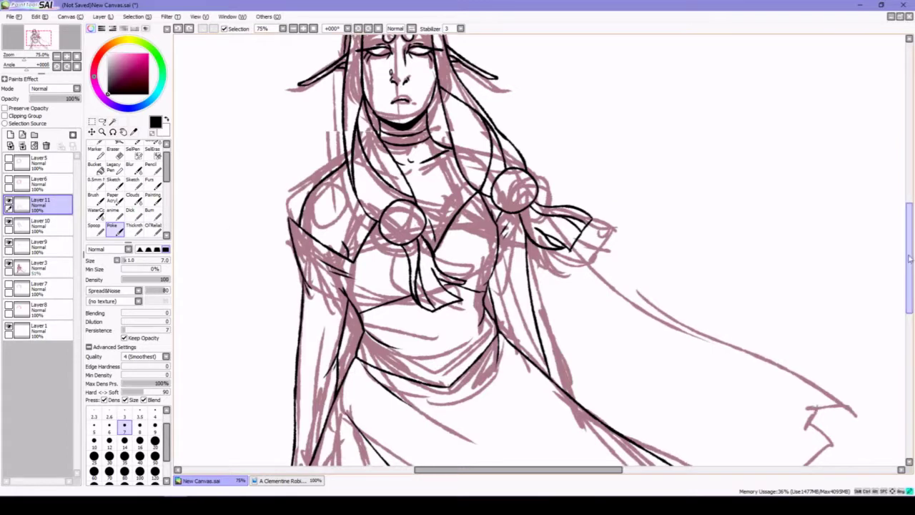
left_click(8, 267)
left_click(46, 145)
Select the bare chest and shoulder areas and hatch them with parallel diagonal lines on a new layer below Layer9.
left_click(39, 246)
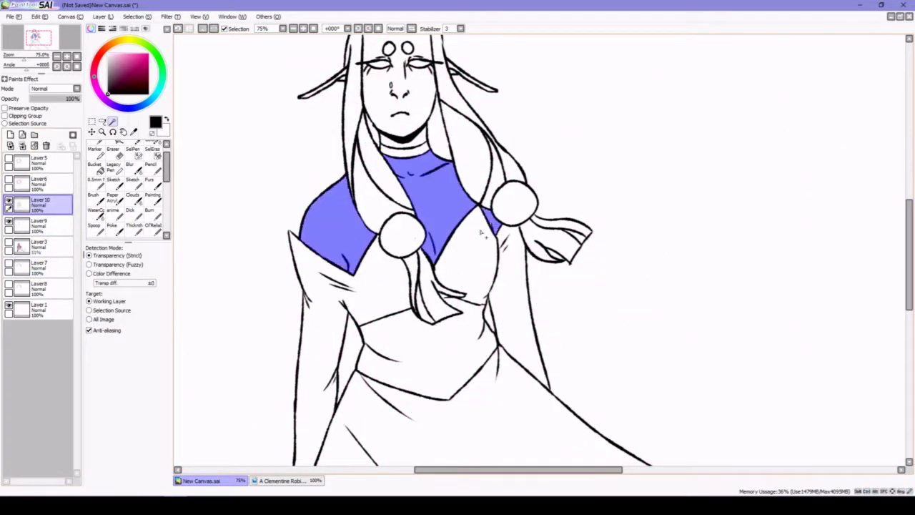
key("ctrl+z")
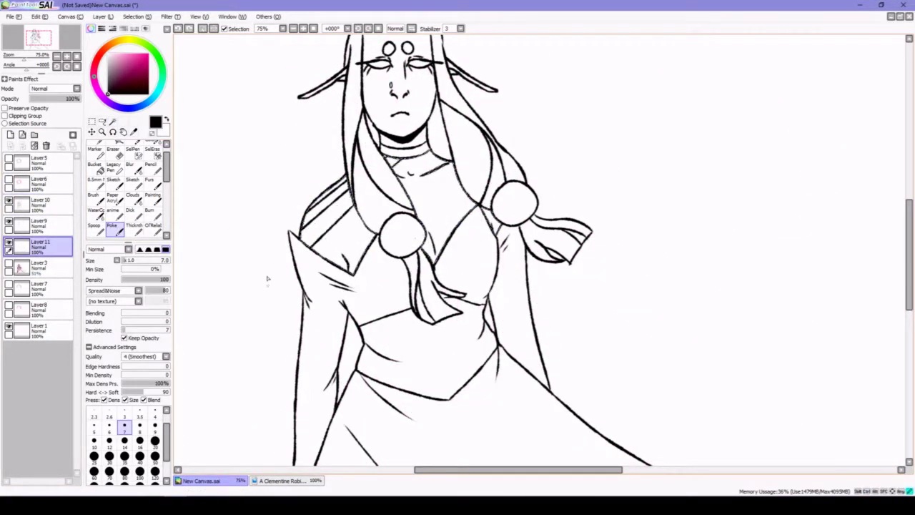
left_click_drag(357, 197, 306, 243)
left_click_drag(364, 223, 322, 259)
left_click_drag(448, 159, 405, 199)
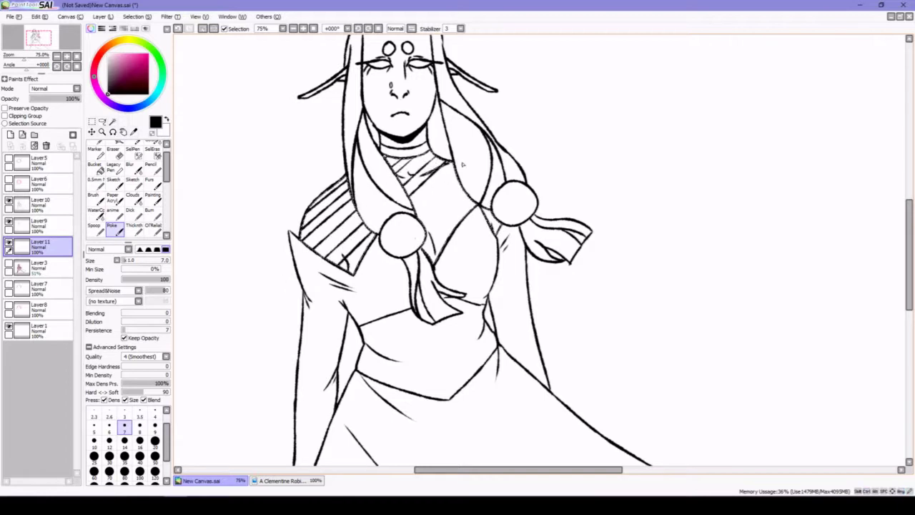
left_click_drag(461, 179, 423, 229)
left_click_drag(469, 198, 423, 242)
left_click_drag(472, 215, 429, 252)
Cross the chest and shoulder hatching with opposing diagonal strokes to form a fishnet pattern.
mouse_move(315, 211)
left_mouse_down()
mouse_move(315, 237)
mouse_move(372, 276)
mouse_move(317, 209)
mouse_move(366, 258)
left_mouse_up()
left_click_drag(336, 188, 372, 236)
mouse_move(389, 159)
left_mouse_down()
mouse_move(465, 243)
mouse_move(436, 264)
left_mouse_up()
left_click_drag(413, 202, 449, 251)
left_click_drag(400, 156, 458, 222)
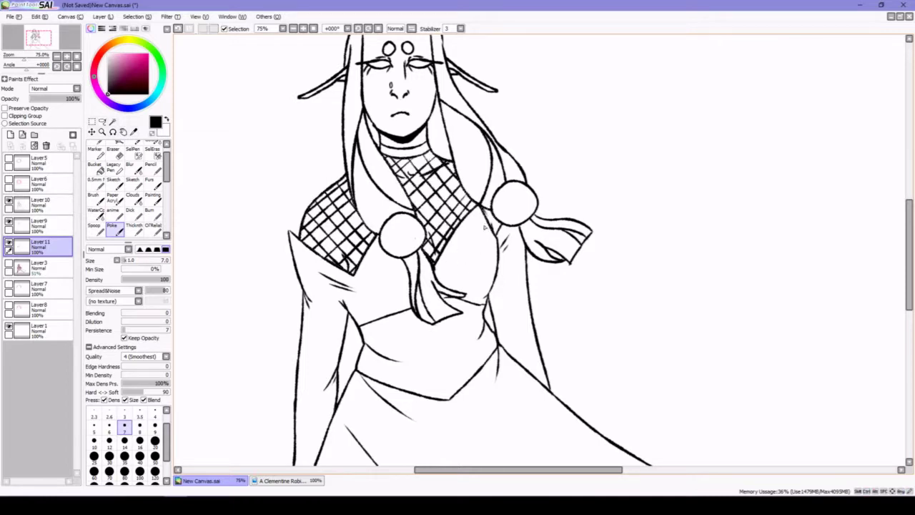
Merge the Layer10 and Layer9 line art down into Layer11 with the fishnet.
left_click_drag(908, 276, 908, 301)
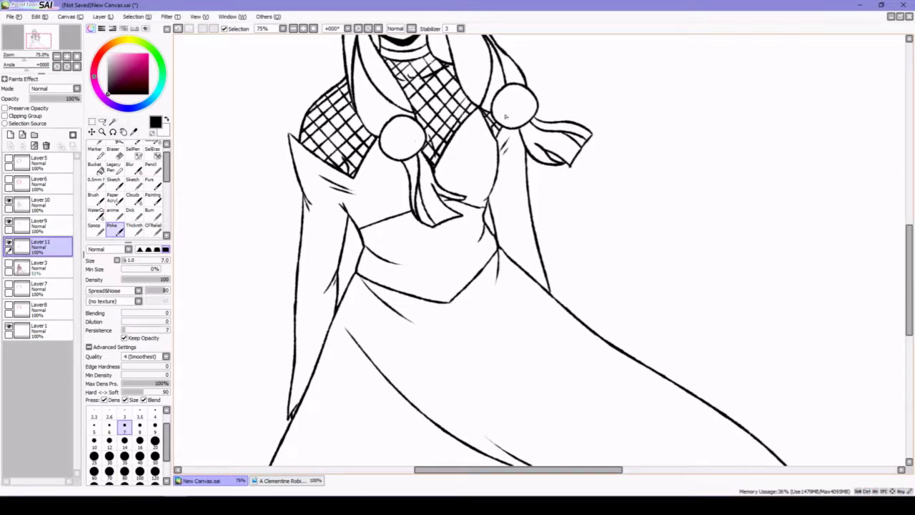
key("ctrl+e")
key("ctrl+e")
Lasso the right sleeve's outer line, move it inward toward the torso and erase its overhang past the skirt edge.
key("l")
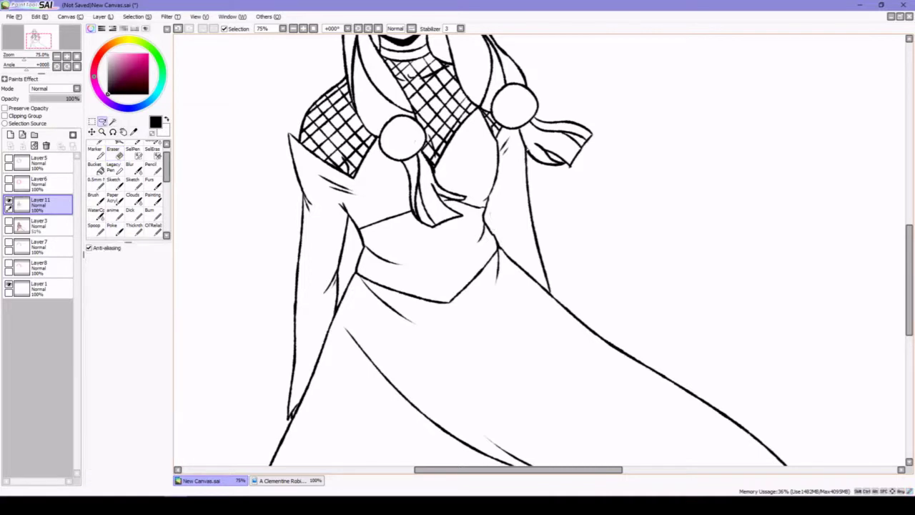
left_click_drag(531, 262, 515, 263)
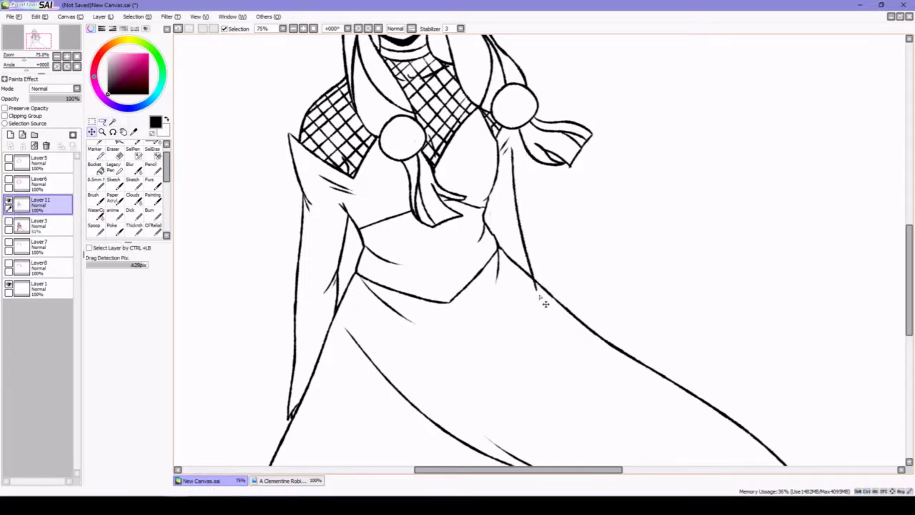
left_click(113, 150)
Redraw the upper outer edge of the left sleeve from mid-arm up to the pointed shoulder.
left_click(113, 229)
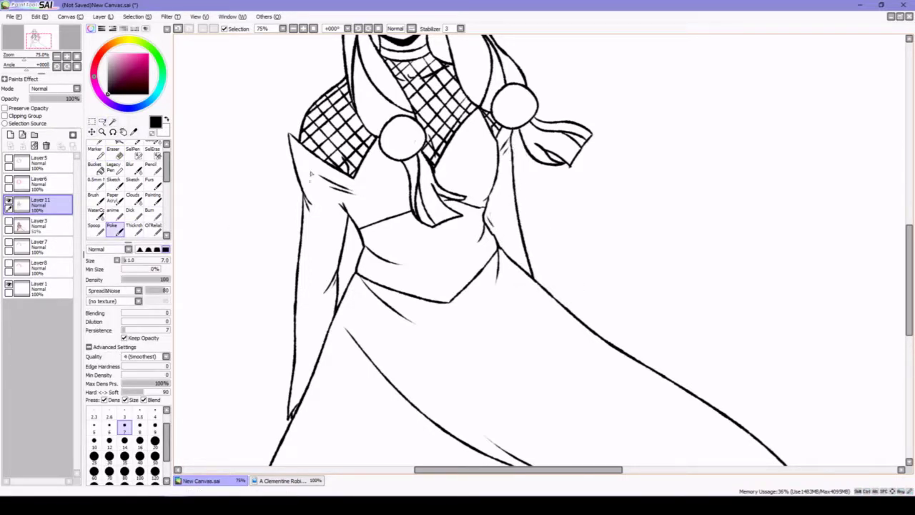
left_click_drag(298, 277, 300, 184)
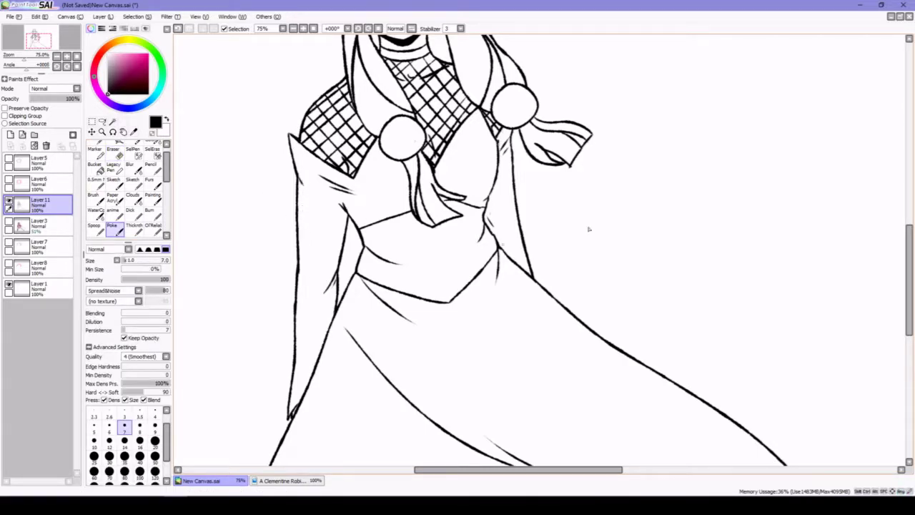
scroll(589, 229, "down", 5)
scroll(590, 228, "up", 10)
Show the Layer3 sketch and ink the cape flowing out to the right, including its jagged tip and lower edge.
left_click(8, 224)
key("minus")
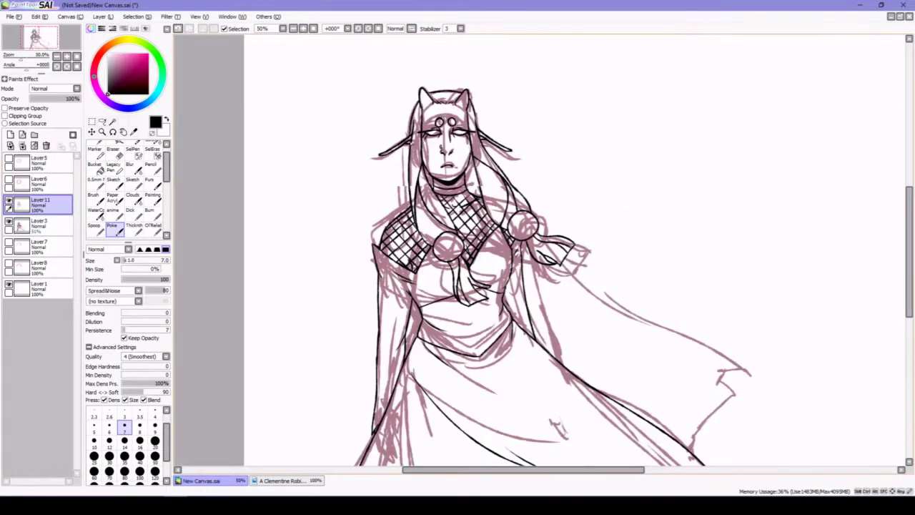
scroll(434, 203, "right", 3)
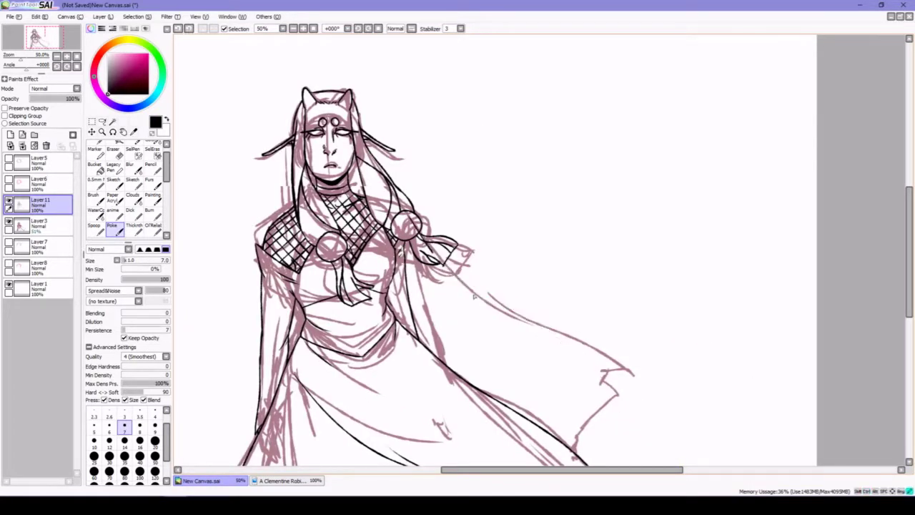
left_click_drag(437, 261, 613, 371)
key("e")
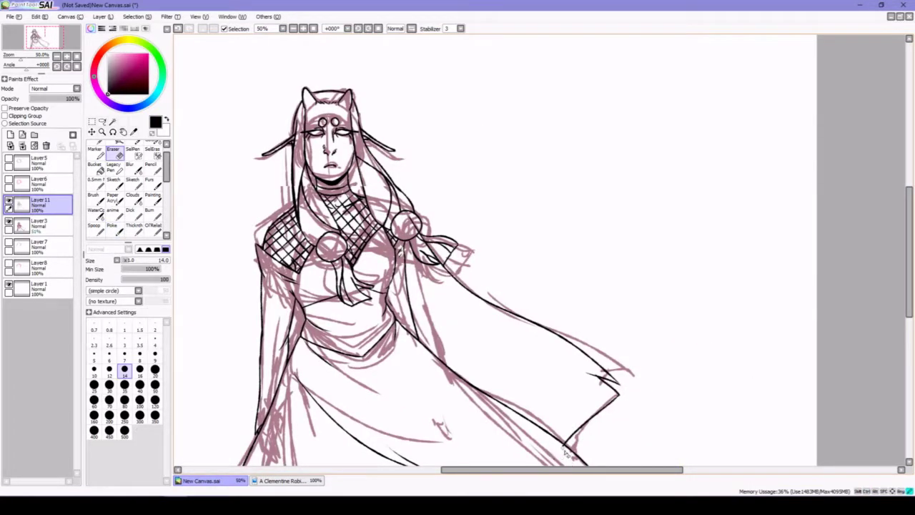
scroll(600, 315, "down", 2)
scroll(411, 148, "up", 1)
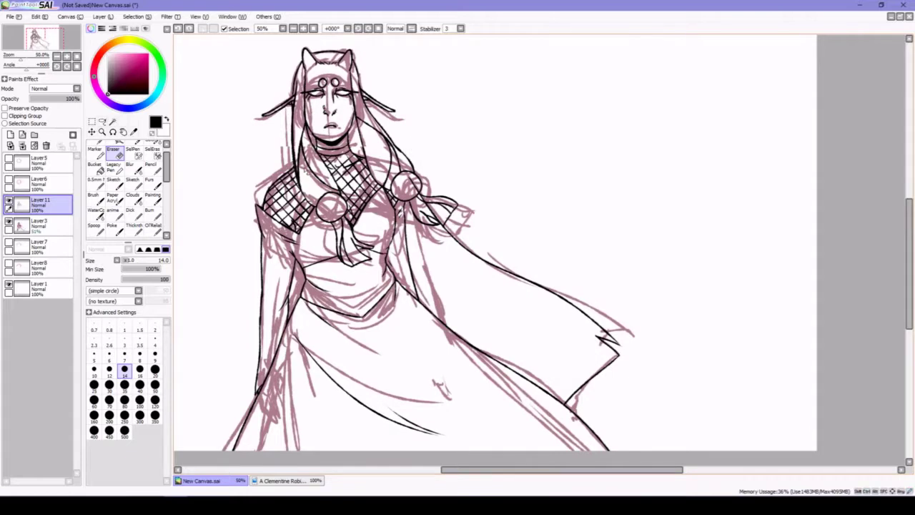
Erase part of the left hair lock's outer edge with a size 9 eraser and redraw it down to the shoulder.
scroll(493, 243, "up", 2)
key("bracketleft")
key("bracketleft")
key("bracketleft")
scroll(494, 243, "left", 2)
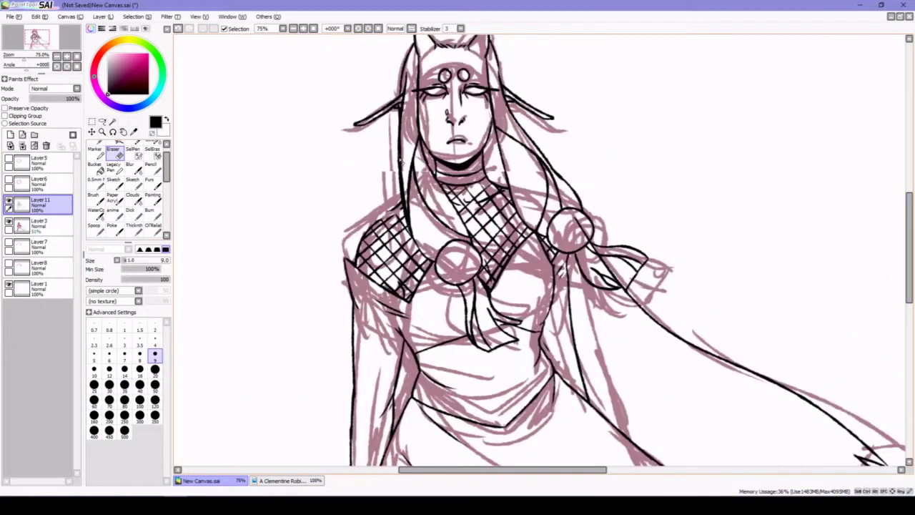
left_click_drag(401, 159, 406, 227)
left_click(111, 227)
left_click_drag(405, 166, 405, 228)
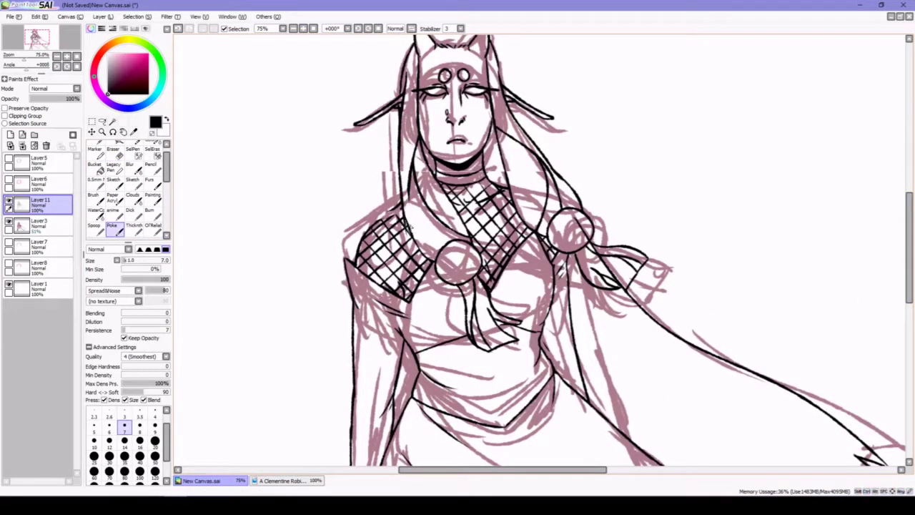
key("ctrl+z")
key("ctrl+y")
key("ctrl+z")
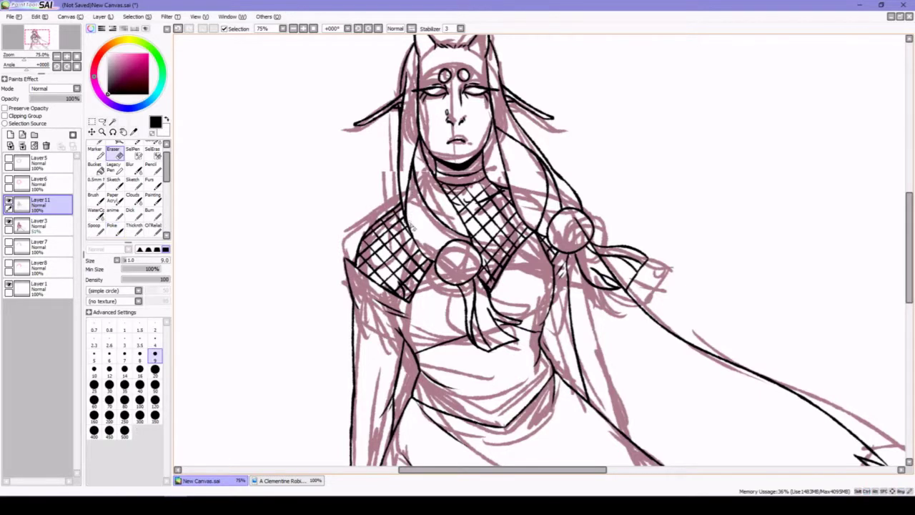
key("ctrl+y")
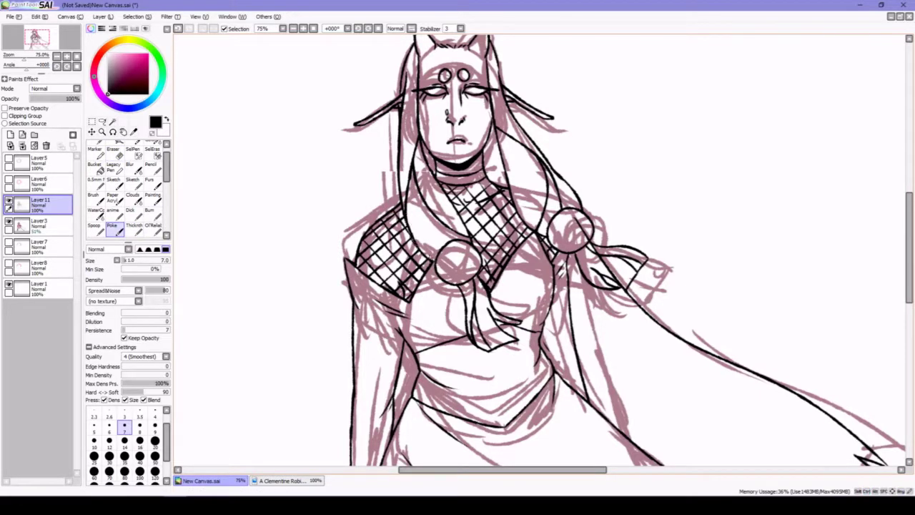
Delete the Layer3 sketch and erase the overlapping lines at the right hair tassel and the left ear.
left_click(39, 226)
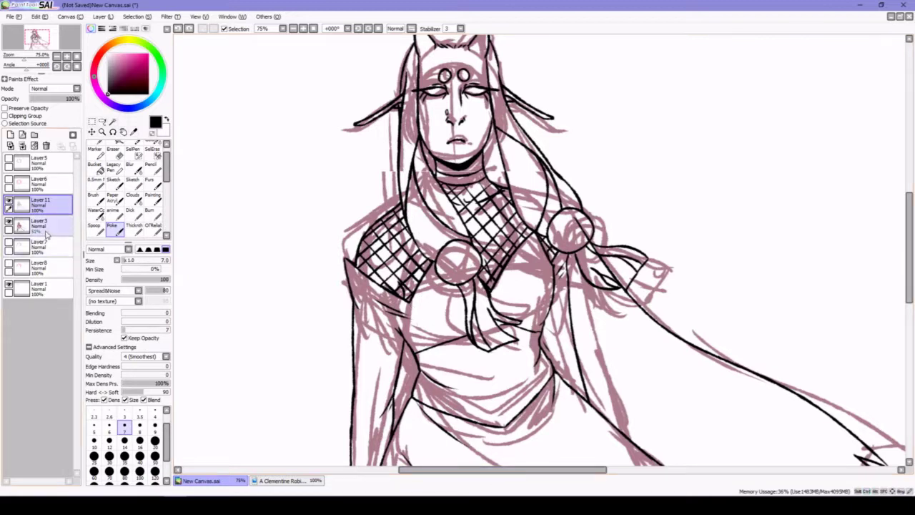
left_click(46, 145)
left_click_drag(581, 230, 406, 230)
key("e")
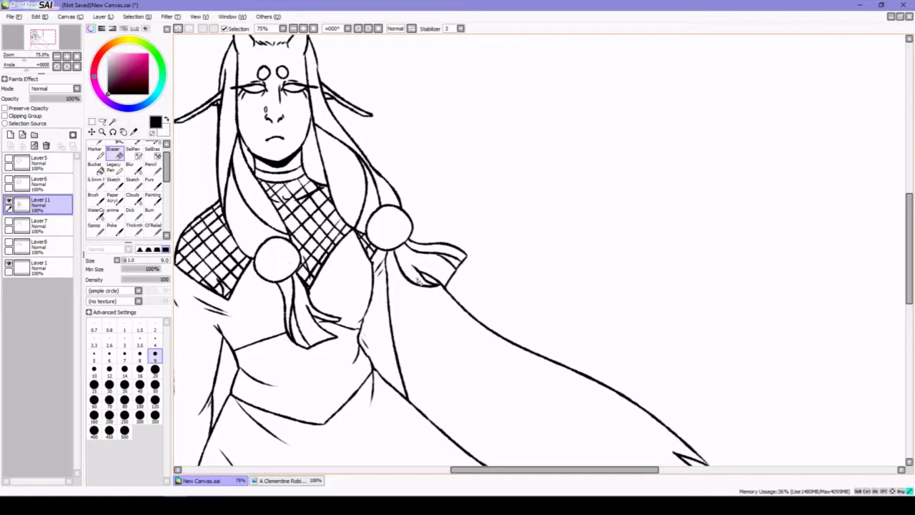
key("e")
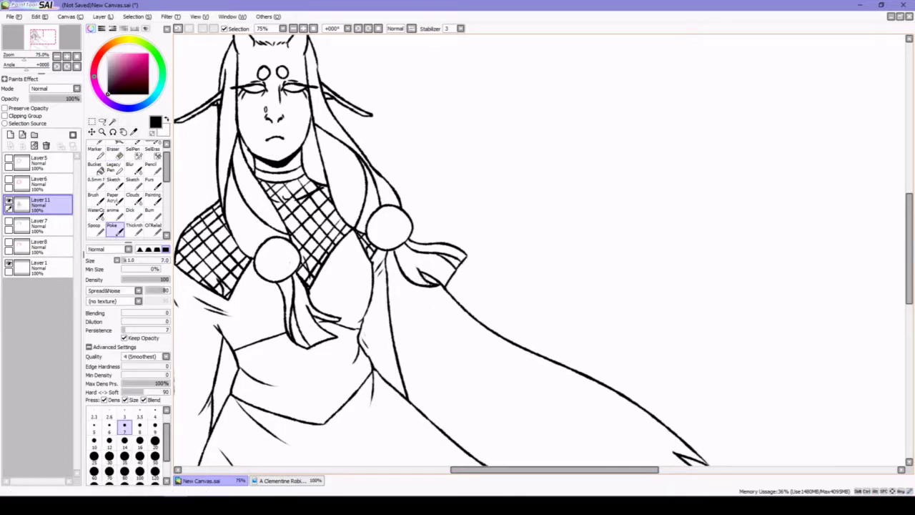
mouse_move(217, 107)
left_mouse_down()
mouse_move(349, 108)
mouse_move(335, 107)
left_mouse_up()
key("e")
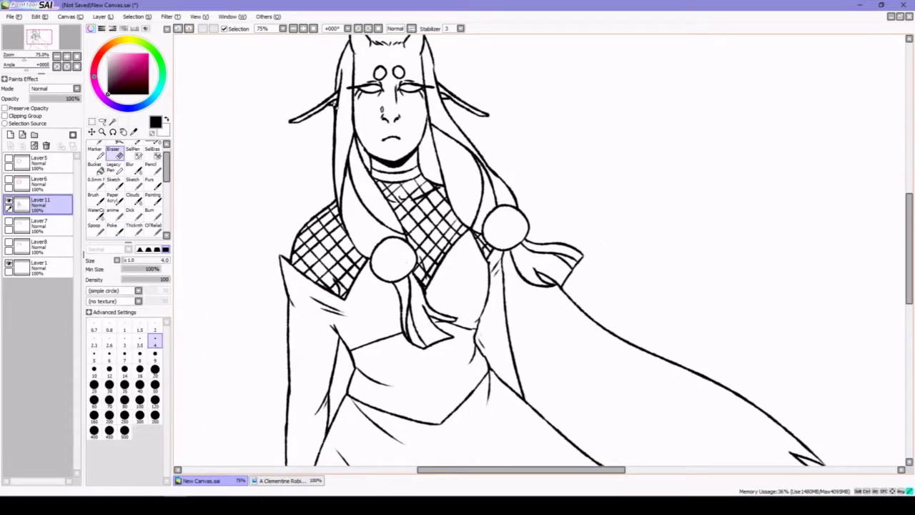
Show Layer5, Layer6, Layer7 and Layer8, which hold the ring of pink pieces around the head.
scroll(458, 258, "down", 2)
left_click(8, 223)
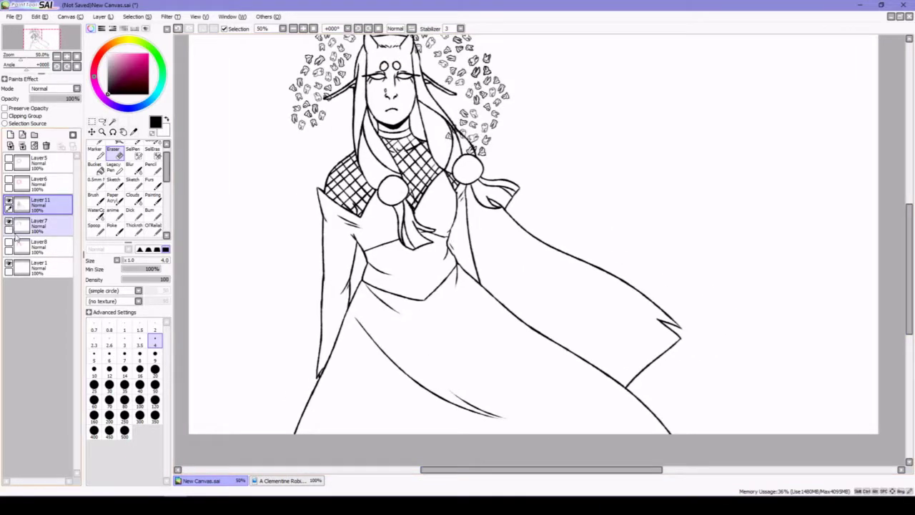
left_click(9, 179)
left_click(9, 158)
Hide the Layer11 line art and lower the opacity of Layer6 to 50% and Layer5 to about 45%.
left_click(39, 182)
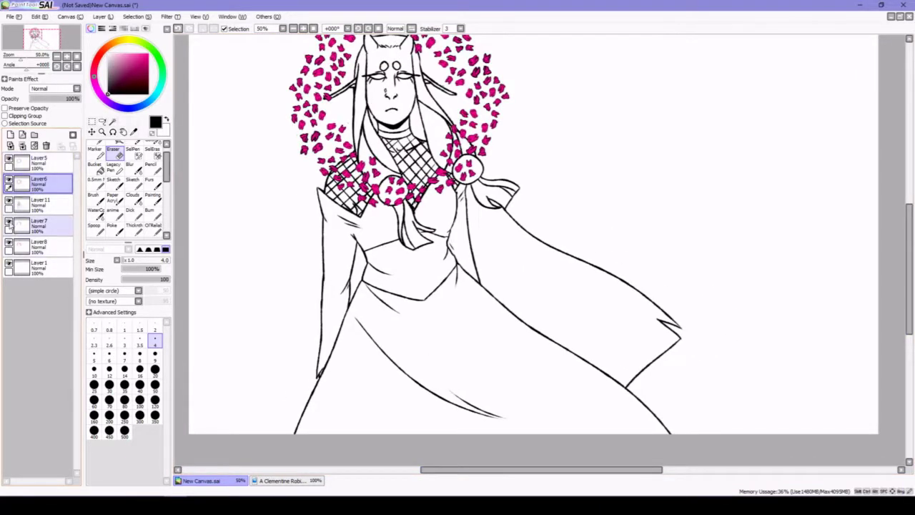
left_click(9, 201)
left_click(52, 101)
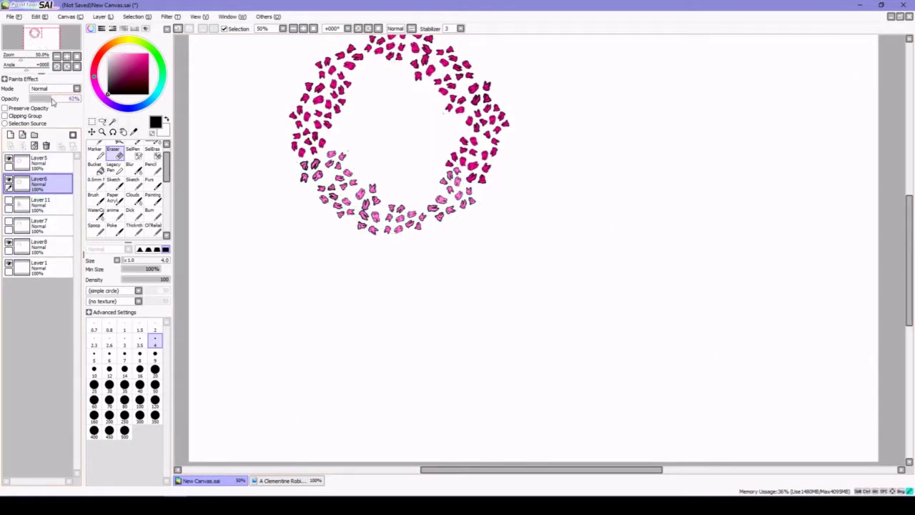
left_click(40, 161)
left_click(52, 98)
Lasso the upper half of the pink ring on Layer5 and Layer6 and clear it from both layers.
left_click(103, 122)
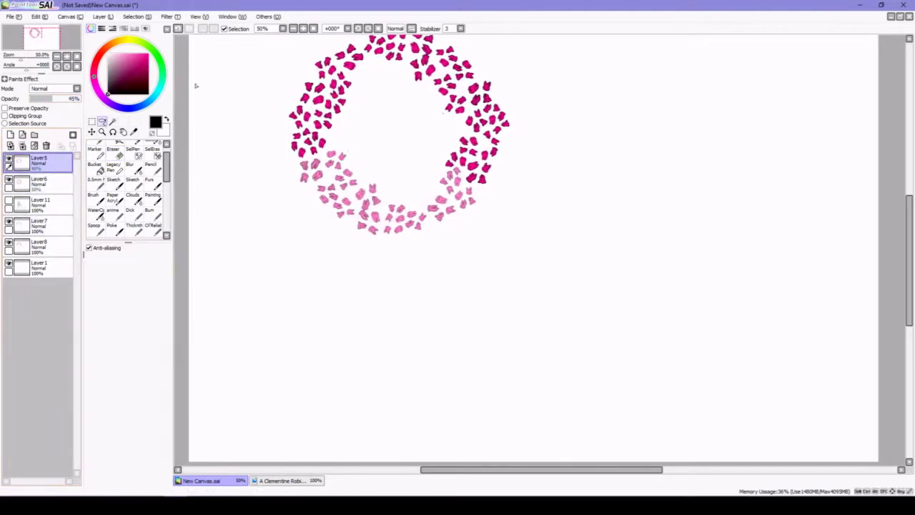
left_click_drag(458, 171, 283, 165)
key("ctrl+d")
left_click(39, 183)
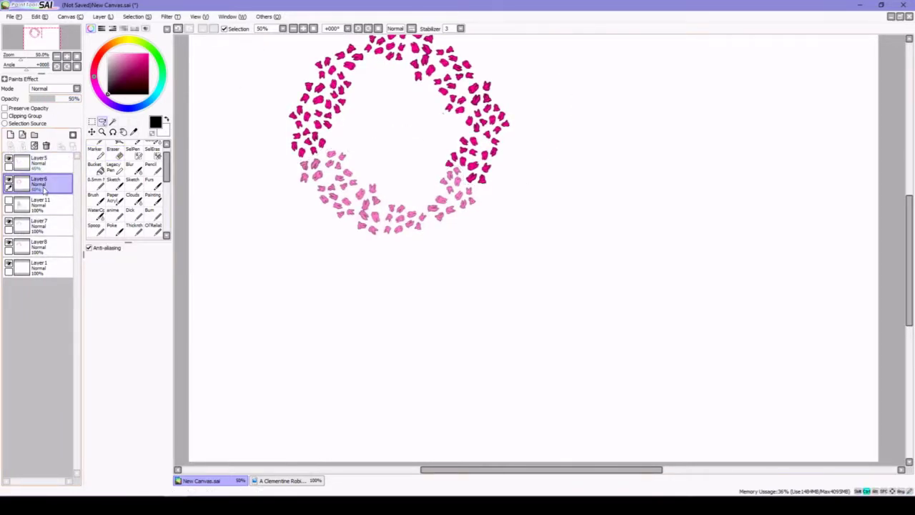
left_click_drag(293, 68, 277, 102)
left_click_drag(458, 172, 550, 79)
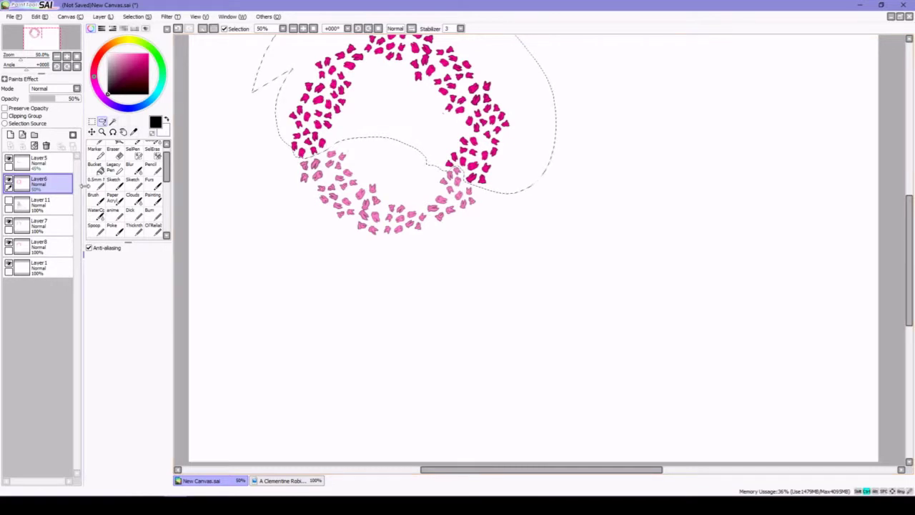
key("ctrl+d")
Restore the front ring layers to 100% opacity and show the Layer11 line art again.
left_click(74, 98)
left_click(8, 201)
left_click(16, 228)
Select the whole figure's silhouette from Layer11 by selecting the background with the Magic Wand and inverting the selection.
left_click(39, 204)
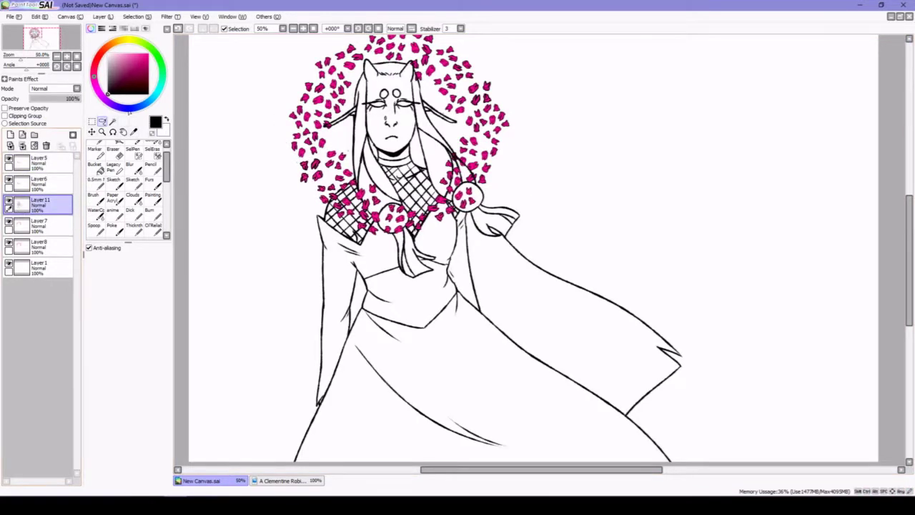
left_click(112, 122)
left_click(380, 232)
left_click(136, 15)
left_click(147, 48)
Fill the selected silhouette with dark grey on a new layer beneath Layer11.
left_click(10, 135)
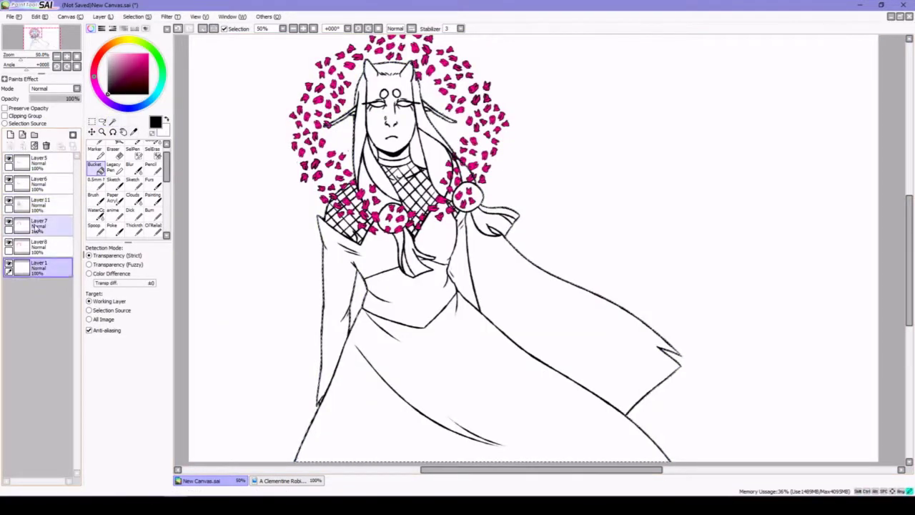
left_click(95, 166)
left_click(109, 77)
left_click(429, 322)
Add a new layer clipped to the grey silhouette and set the Poke brush color to black.
scroll(540, 200, "up", 1)
scroll(273, 62, "up", 1)
left_click(10, 135)
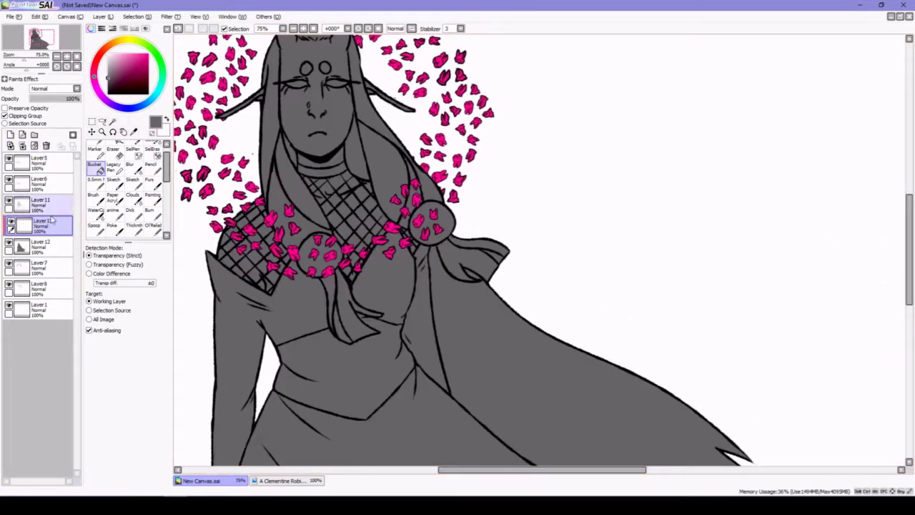
left_click(112, 229)
left_click(108, 93)
left_click(5, 115)
Select the left sleeve, bodice and waist areas of Layer11 with the Magic Wand and switch to the Poke brush.
left_click(40, 204)
left_click(113, 121)
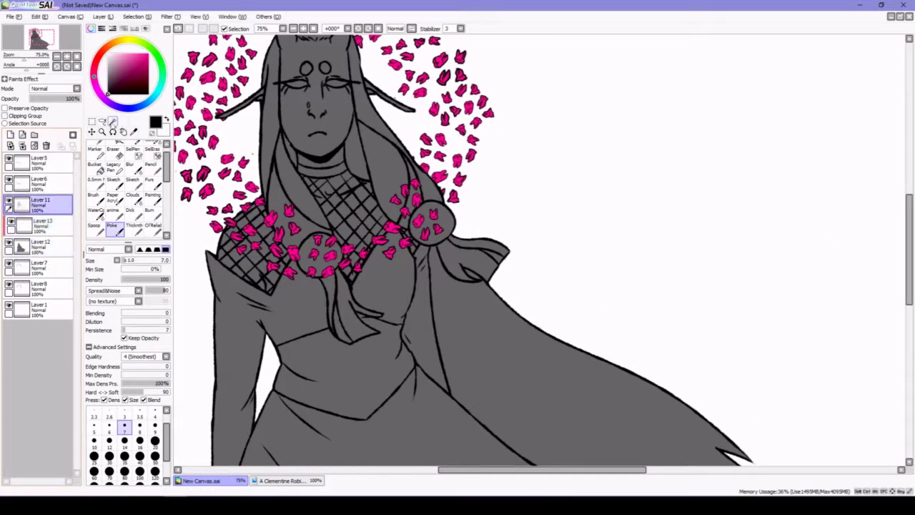
left_click(236, 358)
left_click(386, 286)
left_click(343, 379)
left_click(111, 229)
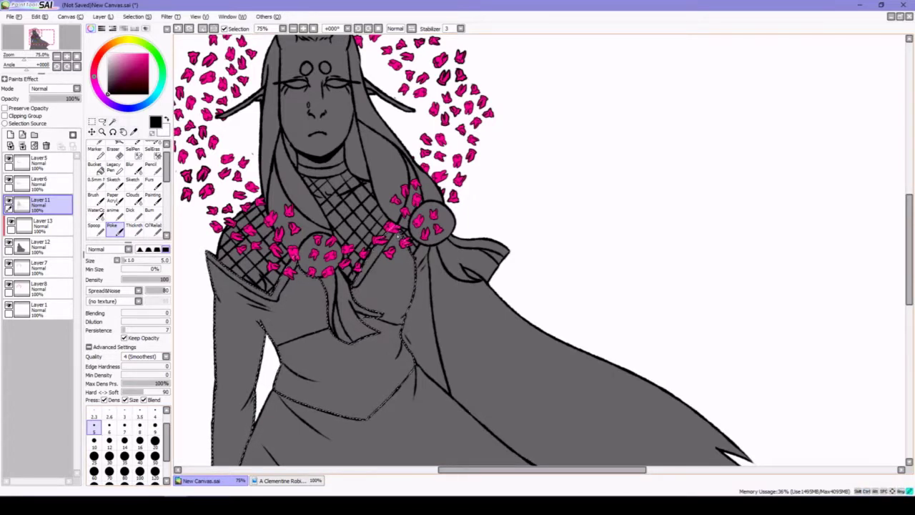
left_click(113, 121)
left_click(111, 229)
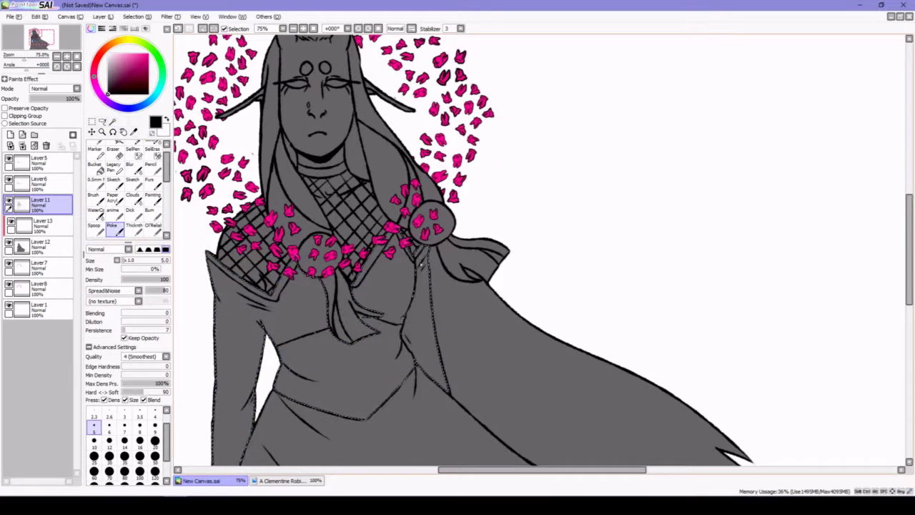
left_click_drag(909, 250, 910, 291)
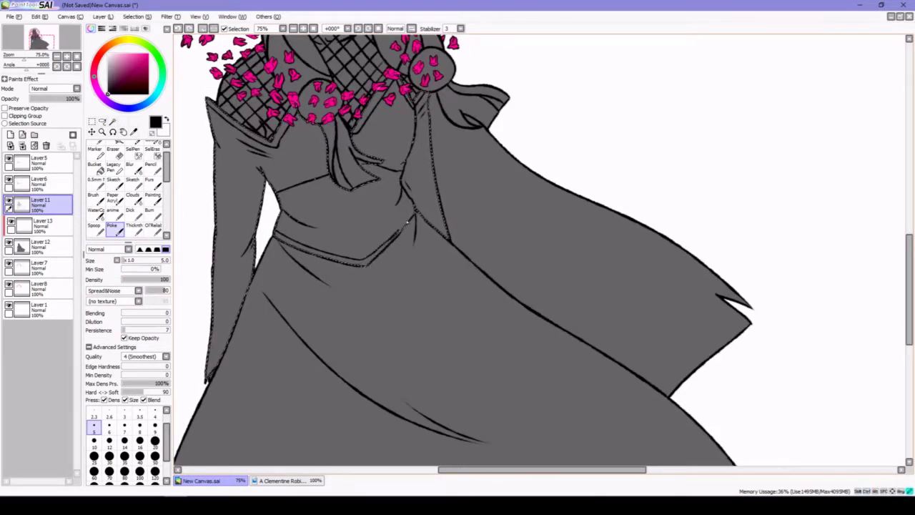
left_click_drag(356, 262, 383, 280)
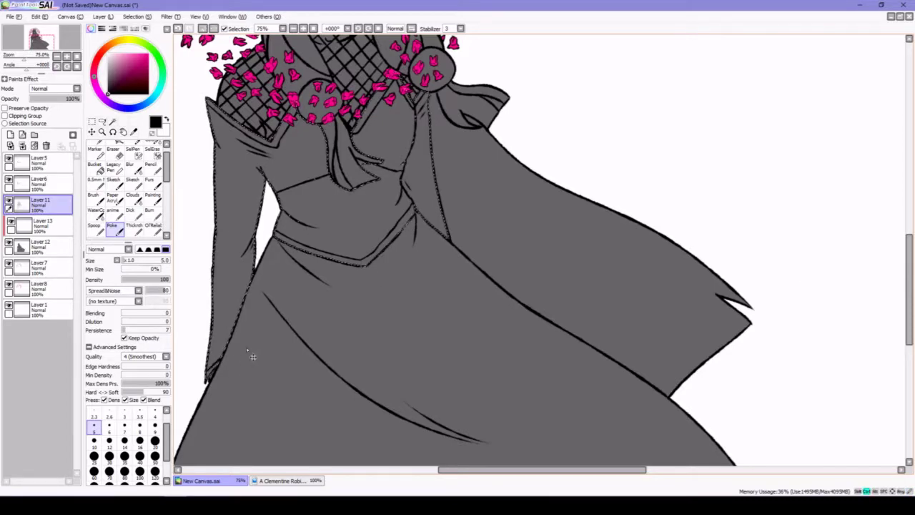
scroll(251, 358, "down", 4)
scroll(251, 358, "up", 8)
Copy the color swatch list from the A Clementine Robin reference image and paste it as a new layer in New Canvas.
left_click(11, 145)
left_click(283, 480)
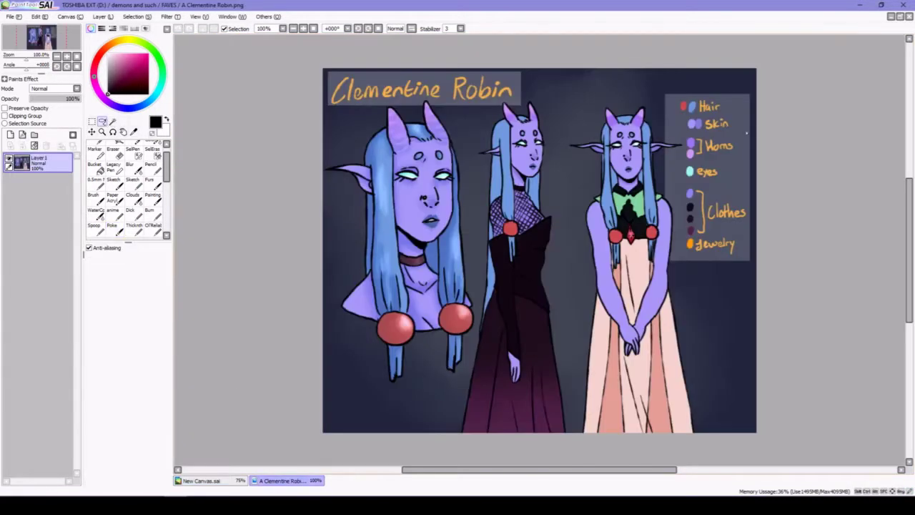
left_click(200, 480)
left_click_drag(39, 246, 39, 159)
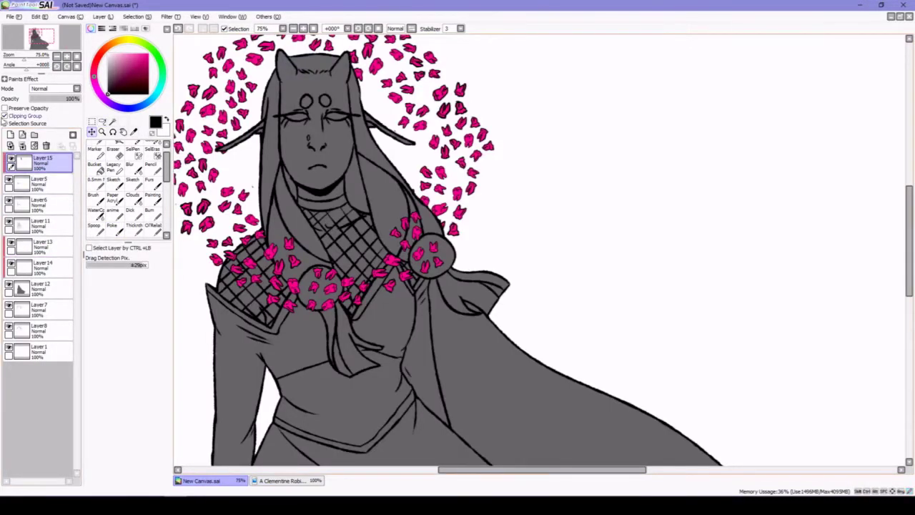
key("ctrl+v")
Paint the shoulder and chest beneath the fishnet in the palette's light purple skin color on clipped Layer14 with the Thicknth brush.
left_click(40, 266)
left_click(134, 228)
scroll(458, 250, "up", 2)
left_click(605, 179, "alt")
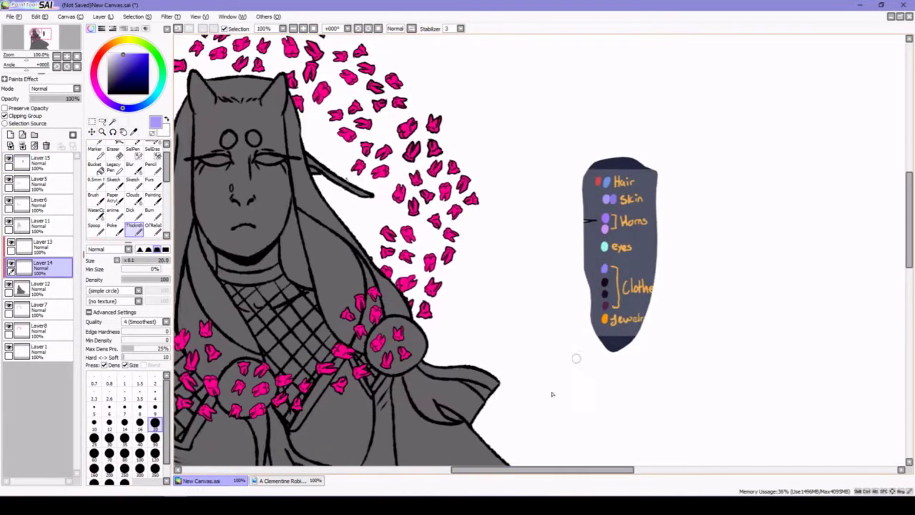
mouse_move(250, 401)
left_mouse_down()
mouse_move(314, 343)
mouse_move(272, 437)
left_mouse_up()
left_click_drag(350, 279, 451, 422)
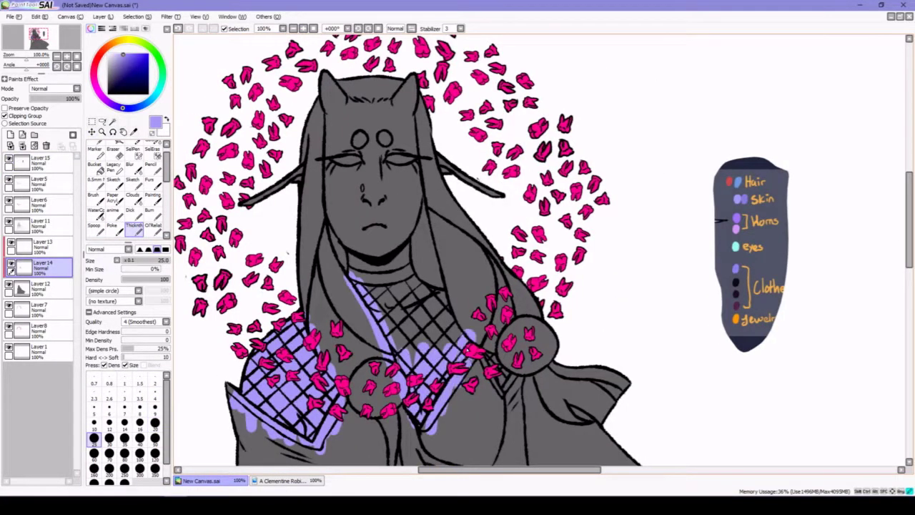
left_click_drag(437, 279, 400, 357)
left_click_drag(372, 279, 501, 386)
scroll(465, 386, "down", 5)
scroll(465, 386, "up", 4)
Paint the neck, face, horns and ears light purple on Layer14, using a brush size of 50 for the large areas.
key("bracketright")
key("bracketright")
key("bracketright")
key("bracketright")
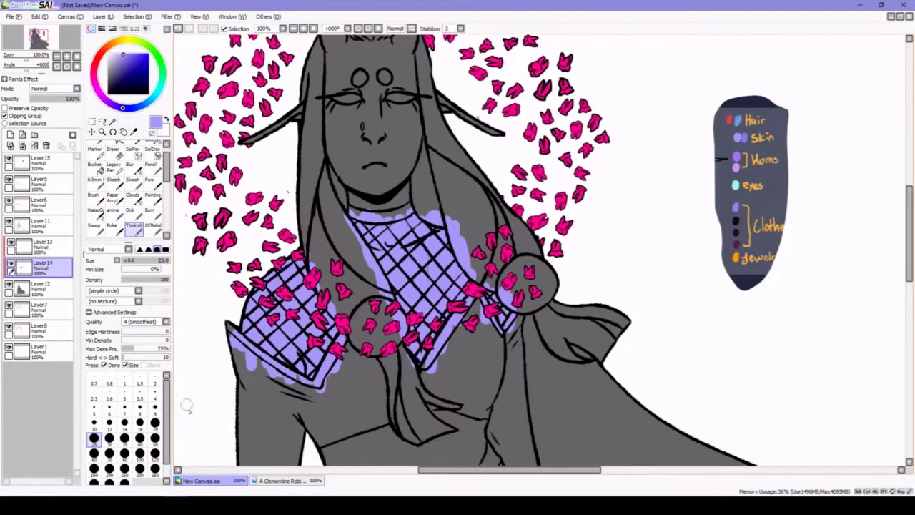
left_click_drag(357, 207, 444, 93)
left_click_drag(322, 150, 422, 50)
scroll(454, 73, "up", 3)
key("bracketleft")
key("bracketleft")
key("bracketleft")
key("bracketleft")
key("bracketleft")
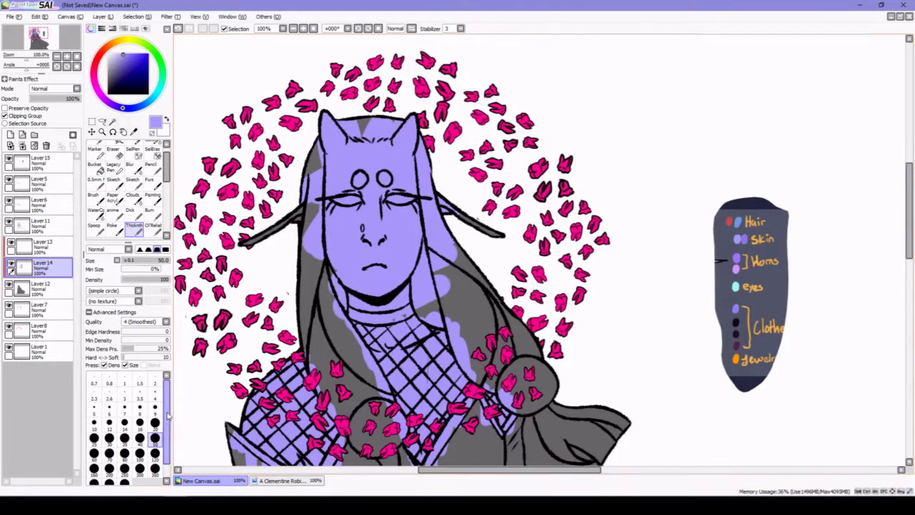
Add a clipped layer above the skin and paint the hair around the head and face in the palette's blue.
left_click(10, 134)
mouse_move(309, 184)
left_mouse_down()
mouse_move(307, 265)
mouse_move(318, 229)
left_mouse_up()
left_click(39, 286)
left_click(39, 267)
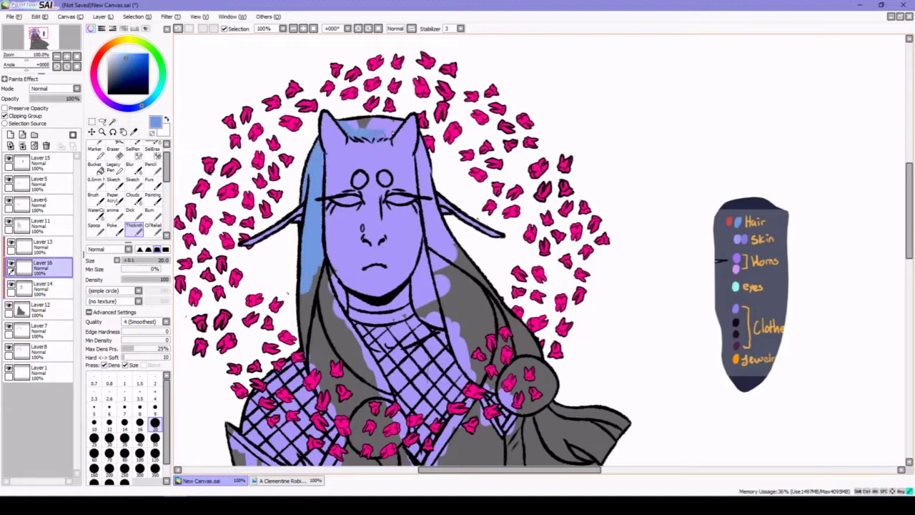
left_click_drag(422, 163, 435, 243)
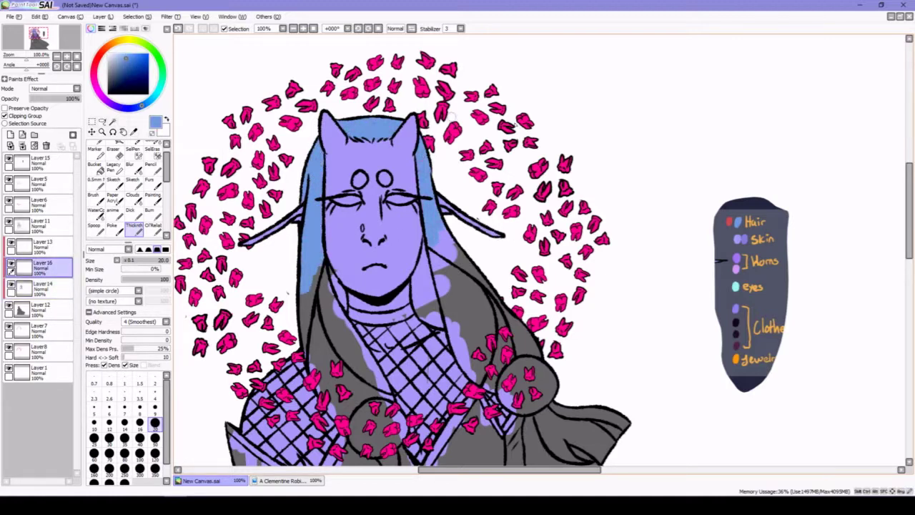
scroll(449, 229, "down", 3)
left_click_drag(537, 286, 461, 175)
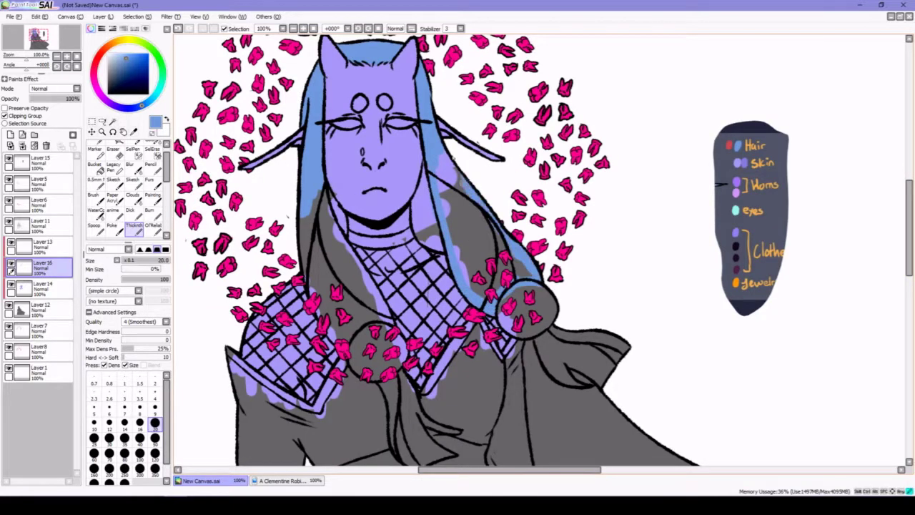
Bucket-fill the inside of the shoulder hair lock with blue and paint the tied tail beside its orb.
key("b")
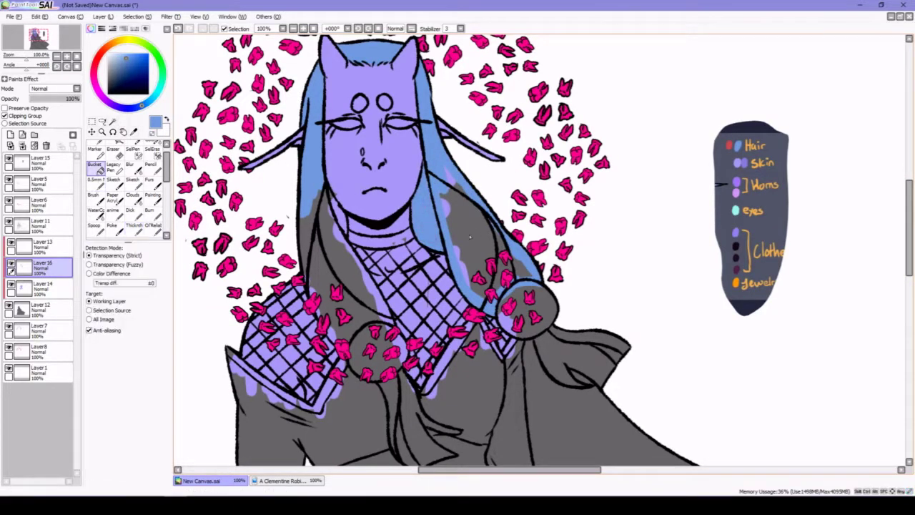
left_click(472, 214)
key("b")
mouse_move(550, 354)
left_mouse_down()
mouse_move(583, 369)
mouse_move(563, 379)
left_mouse_up()
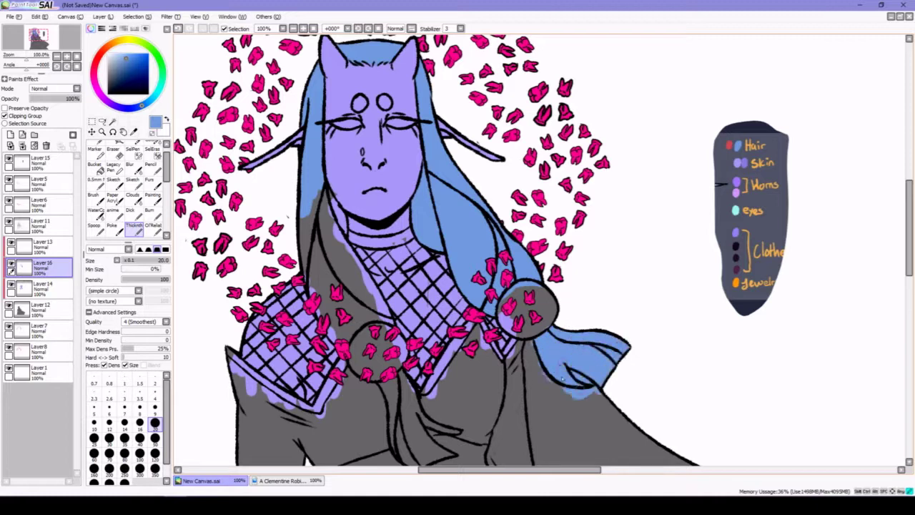
Outline the large flowing shape behind the dress in blue on Layer16 and bucket-fill its interior.
scroll(563, 380, "down", 7)
left_click_drag(530, 161, 530, 207)
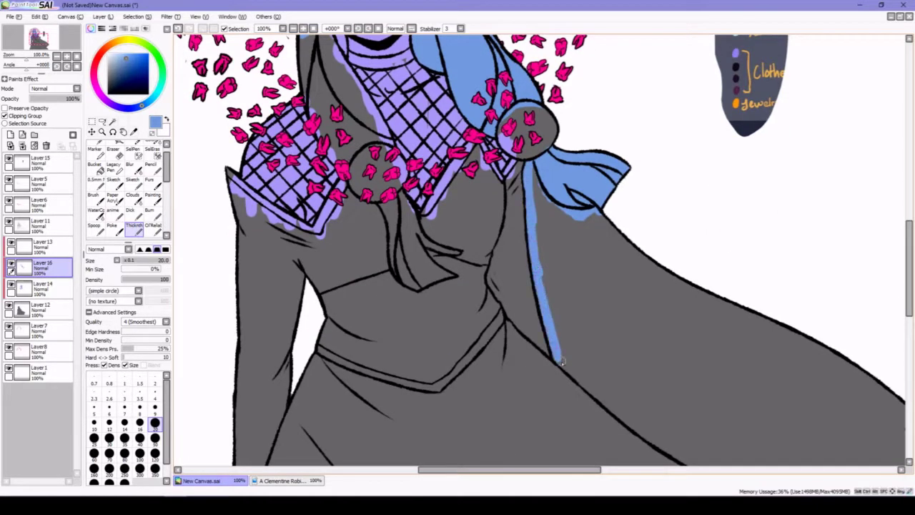
mouse_move(551, 328)
left_mouse_down()
mouse_move(373, 294)
mouse_move(372, 236)
left_mouse_up()
mouse_move(422, 129)
left_mouse_down()
mouse_move(649, 263)
mouse_move(771, 356)
left_mouse_up()
left_click_drag(704, 327, 771, 377)
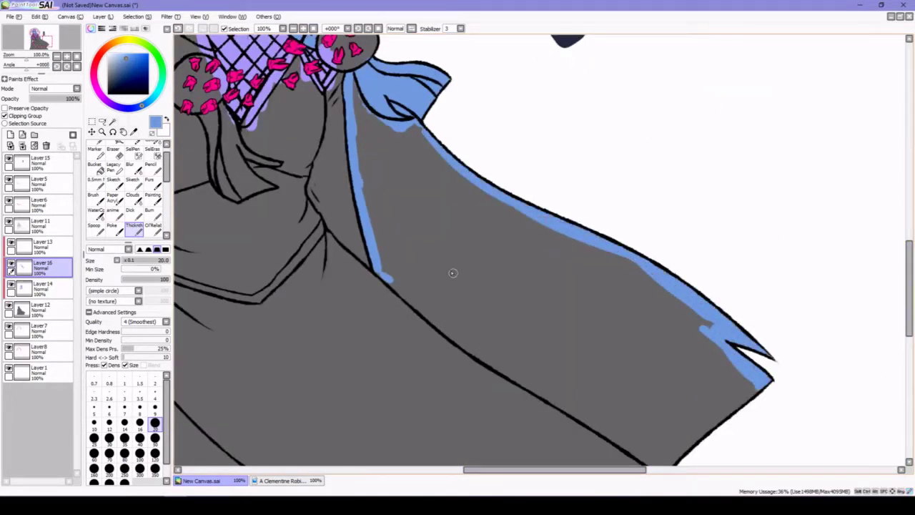
mouse_move(385, 278)
left_mouse_down()
mouse_move(507, 371)
mouse_move(647, 458)
left_mouse_up()
scroll(593, 422, "down", 3)
mouse_move(576, 313)
left_mouse_down()
mouse_move(690, 372)
mouse_move(755, 289)
left_mouse_up()
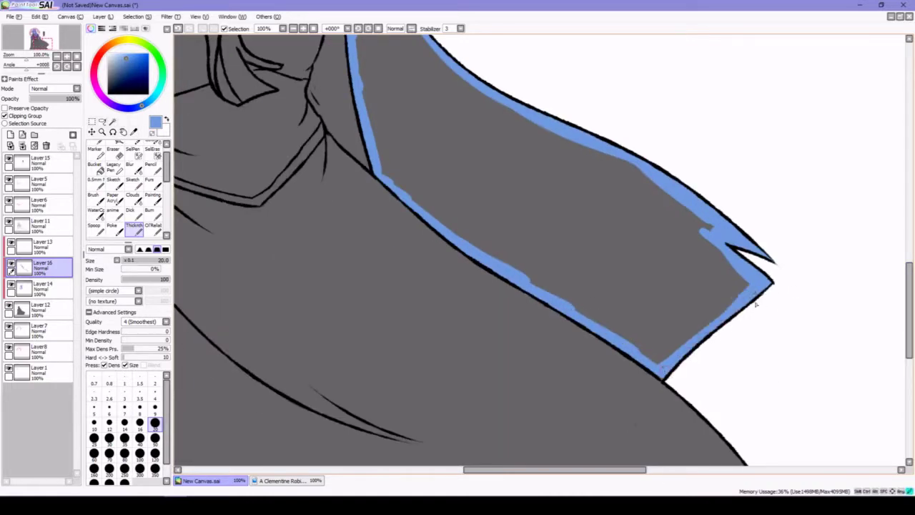
key("g")
left_click(663, 370)
Paint the other front hair lock, beside the neck and above the chest orb, in the same blue.
scroll(540, 250, "up", 5)
key("b")
mouse_move(372, 187)
left_mouse_down()
mouse_move(392, 222)
mouse_move(425, 172)
left_mouse_up()
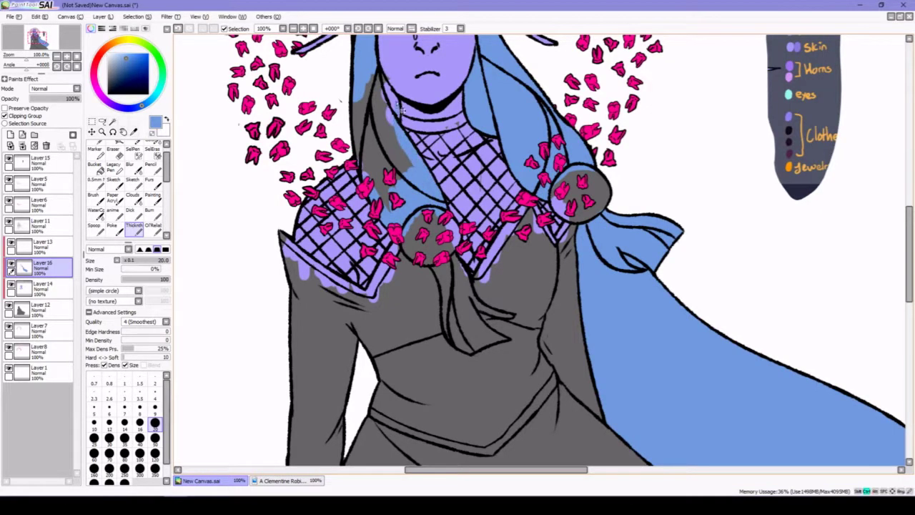
left_click(394, 73, "alt")
left_click(372, 68, "alt")
mouse_move(381, 76)
left_mouse_down()
mouse_move(385, 118)
mouse_move(361, 168)
left_mouse_up()
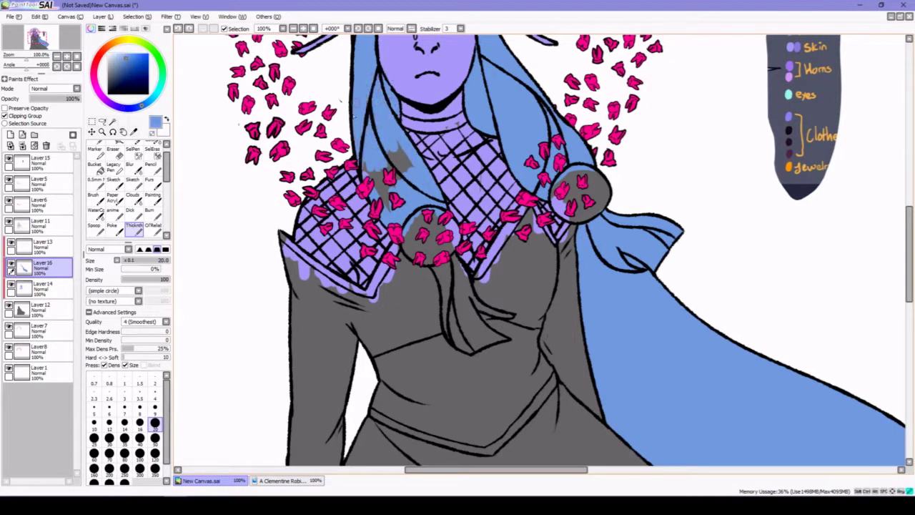
Paint the hair tail hanging below the chest orb blue on Layer16.
left_click(39, 203)
key("e")
left_click(28, 183)
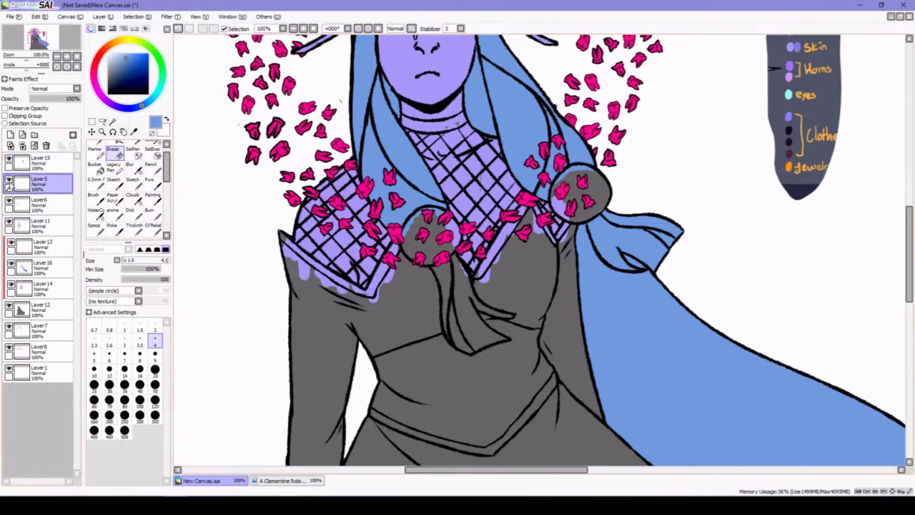
left_click(40, 266)
key("e")
left_click_drag(437, 265, 448, 320)
mouse_move(505, 340)
left_mouse_down()
mouse_move(468, 305)
mouse_move(474, 344)
mouse_move(464, 301)
left_mouse_up()
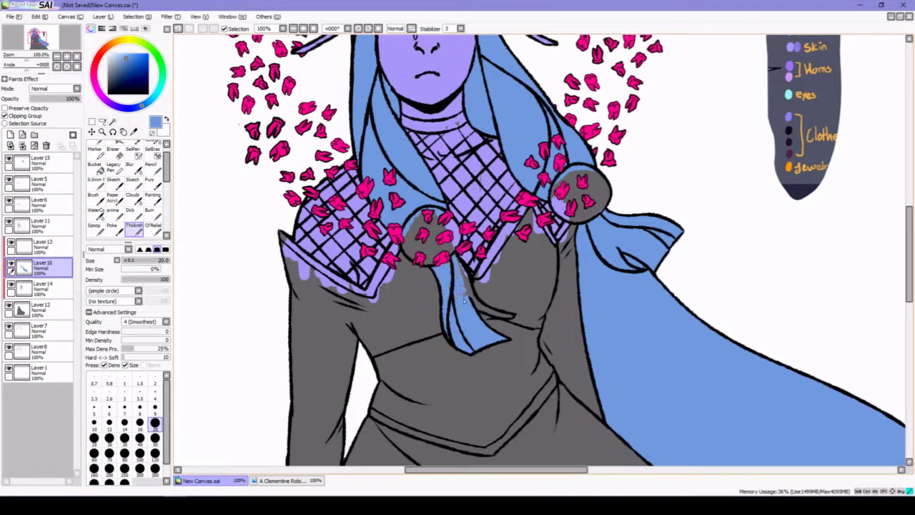
key("e")
key("e")
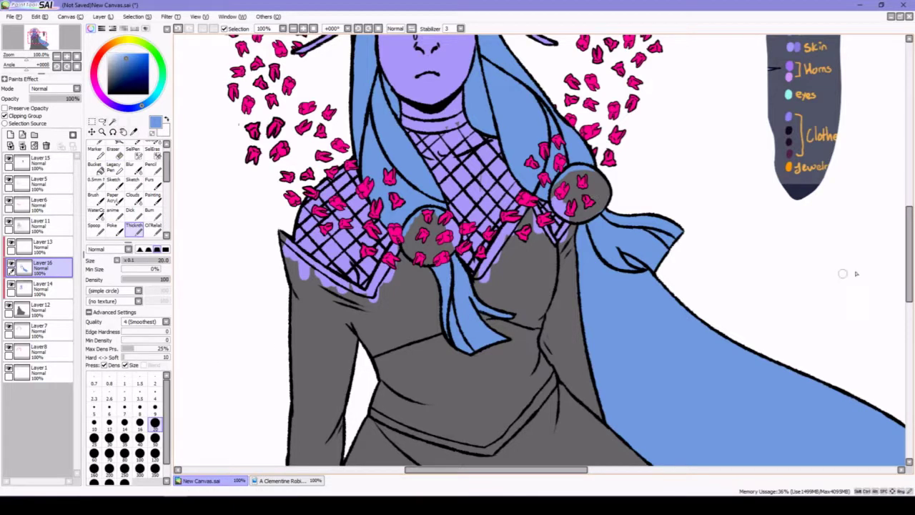
Color the two hair orbs red and the two forehead circles blue.
scroll(837, 271, "up", 3)
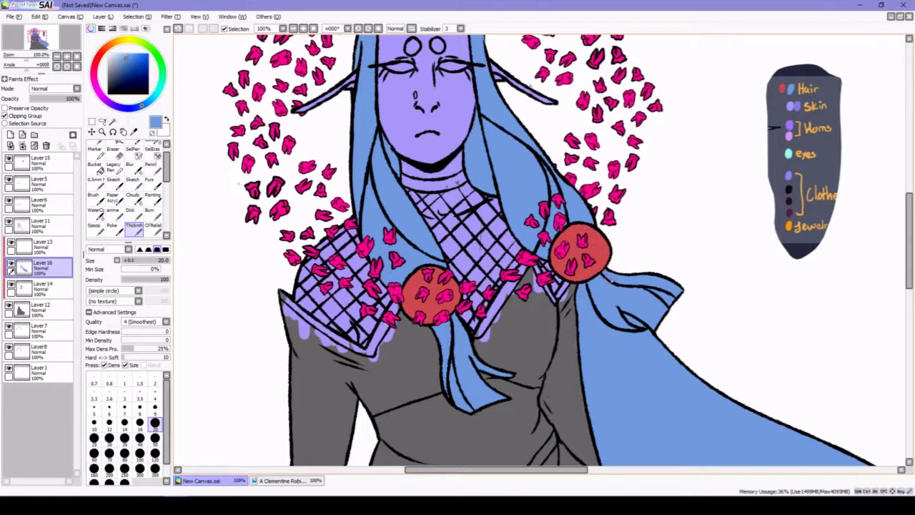
scroll(612, 281, "up", 5)
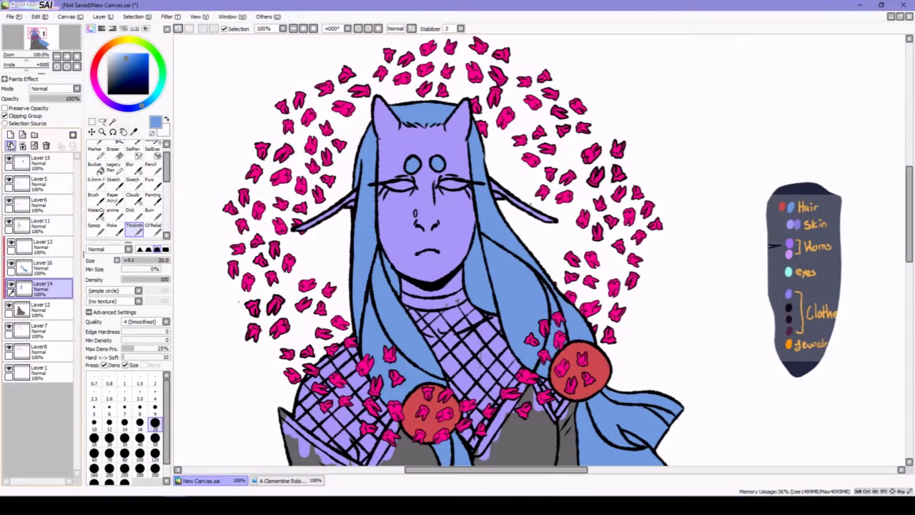
Add a clipped layer above Layer14 and paint the bases of both horns in a deeper purple.
left_click(11, 134)
left_click(379, 114, "alt")
left_click_drag(379, 115, 383, 127)
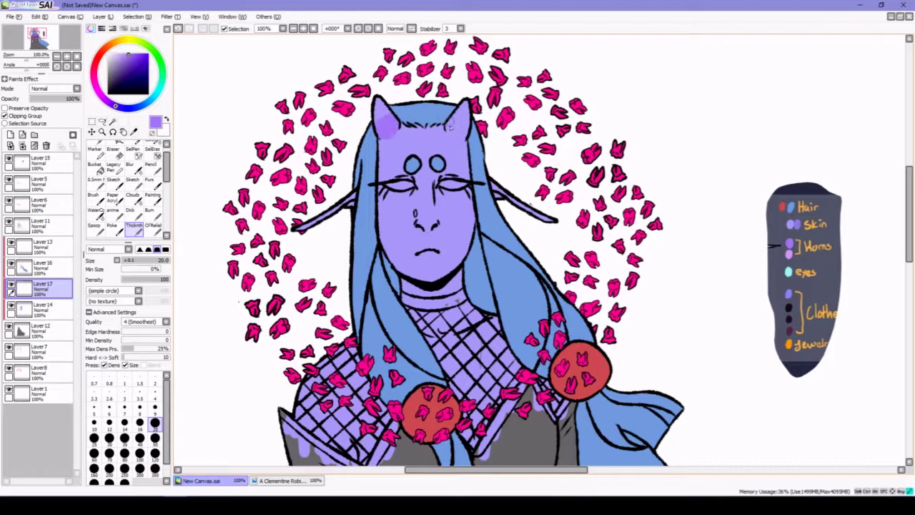
left_click(415, 139, "alt")
left_click(461, 120, "alt")
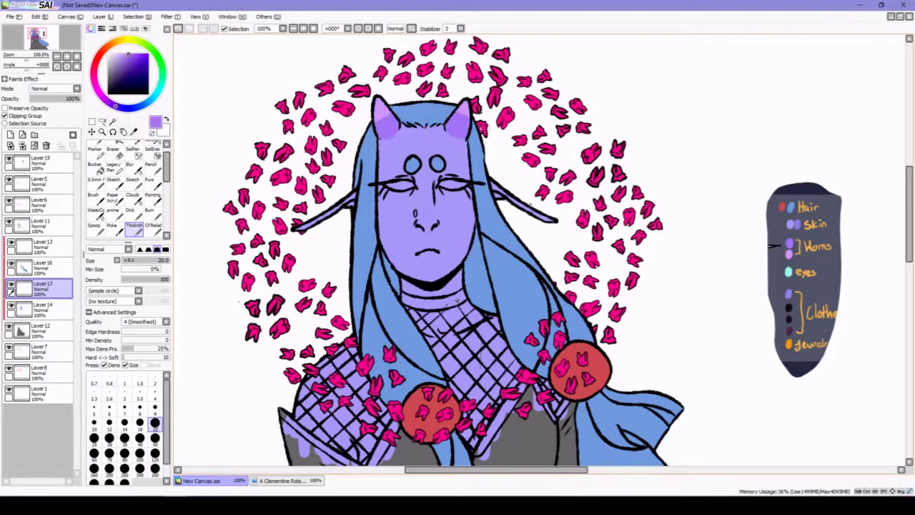
Outline the bodice and sleeves in near-black on a new clipped layer above Layer14 and bucket-fill them.
left_click_drag(909, 215, 909, 254)
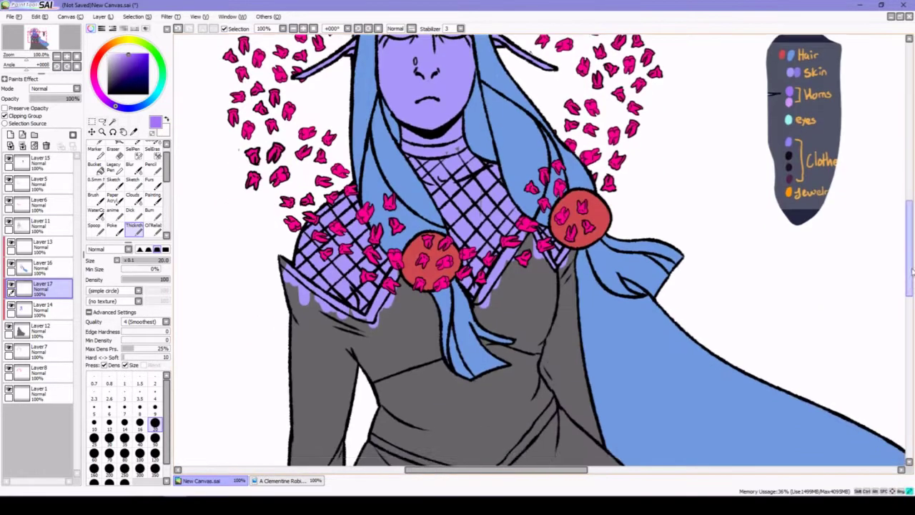
left_click(11, 135)
key("x")
scroll(272, 165, "down", 3)
mouse_move(279, 153)
left_mouse_down()
mouse_move(387, 206)
mouse_move(401, 166)
mouse_move(442, 254)
mouse_move(510, 248)
mouse_move(519, 247)
mouse_move(487, 197)
mouse_move(531, 127)
mouse_move(543, 152)
mouse_move(579, 153)
mouse_move(601, 307)
mouse_move(585, 251)
left_mouse_up()
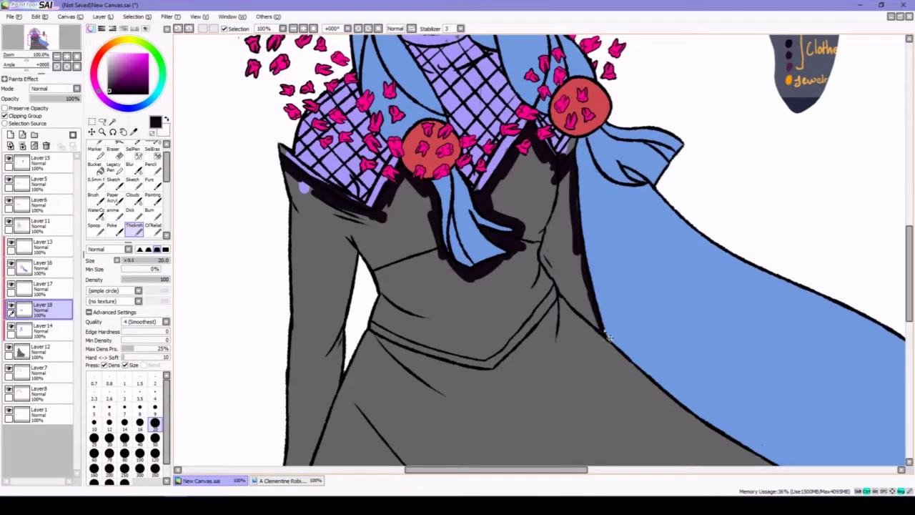
mouse_move(607, 337)
left_mouse_down()
mouse_move(588, 316)
mouse_move(386, 325)
mouse_move(349, 237)
mouse_move(290, 261)
mouse_move(293, 194)
left_mouse_up()
scroll(291, 260, "down", 3)
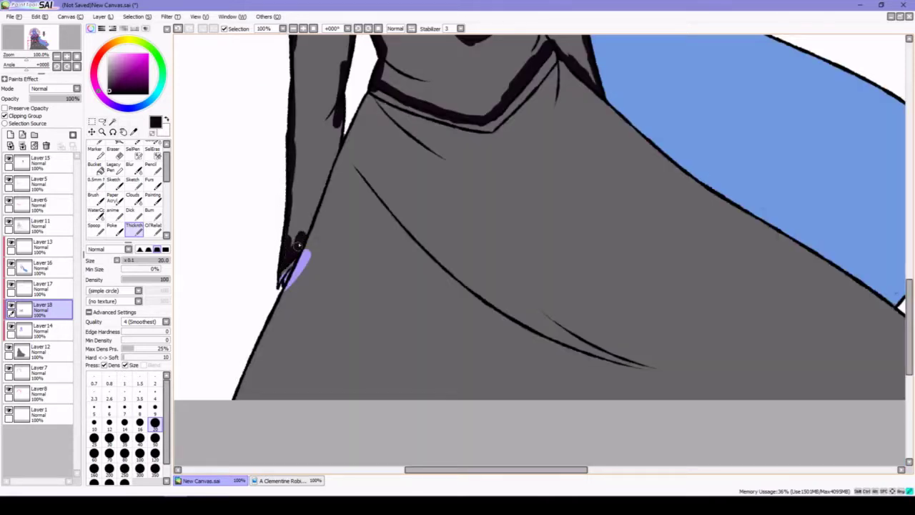
left_click_drag(294, 247, 336, 129)
key("g")
left_click(323, 172)
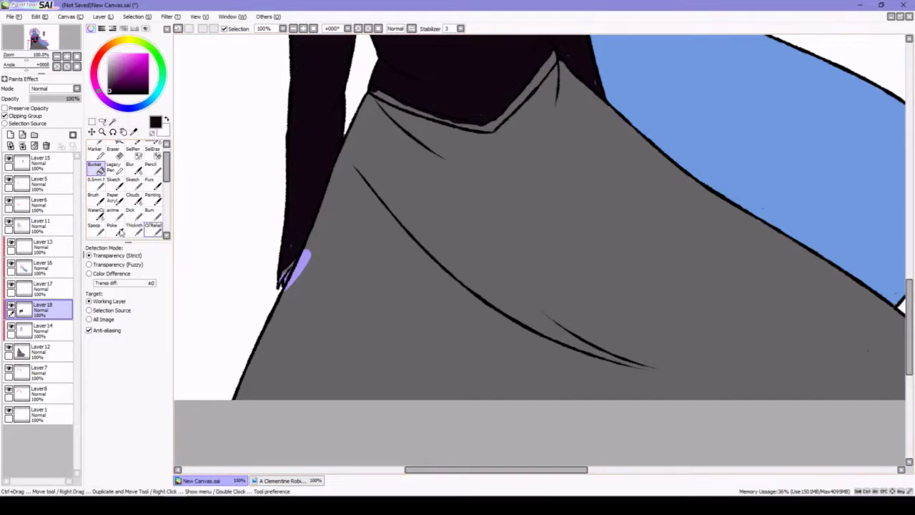
Erase the blue overspill on Layer16 along the edges of the bodice and sleeve with a size 9 eraser, and return to Layer18.
key("b")
scroll(541, 261, "up", 4)
left_click(294, 225, "ctrl+shift")
key("e")
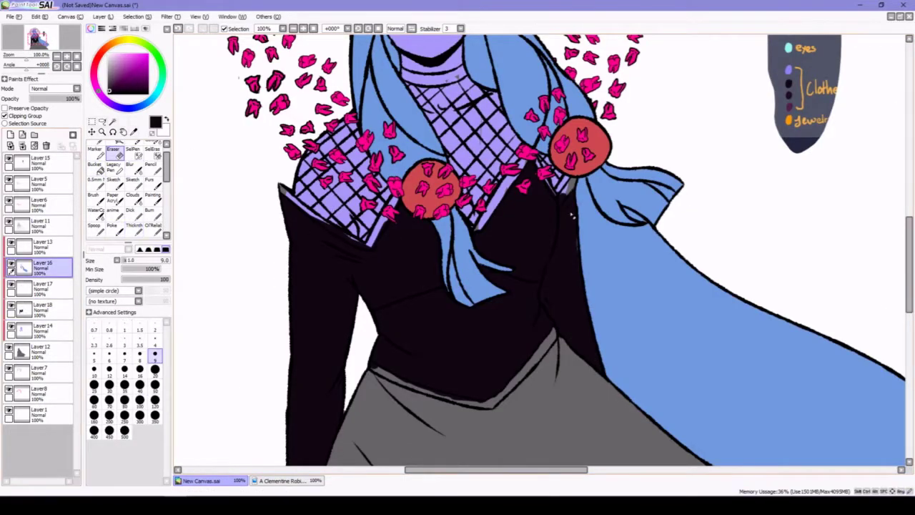
left_click(580, 284, "ctrl+shift")
key("b")
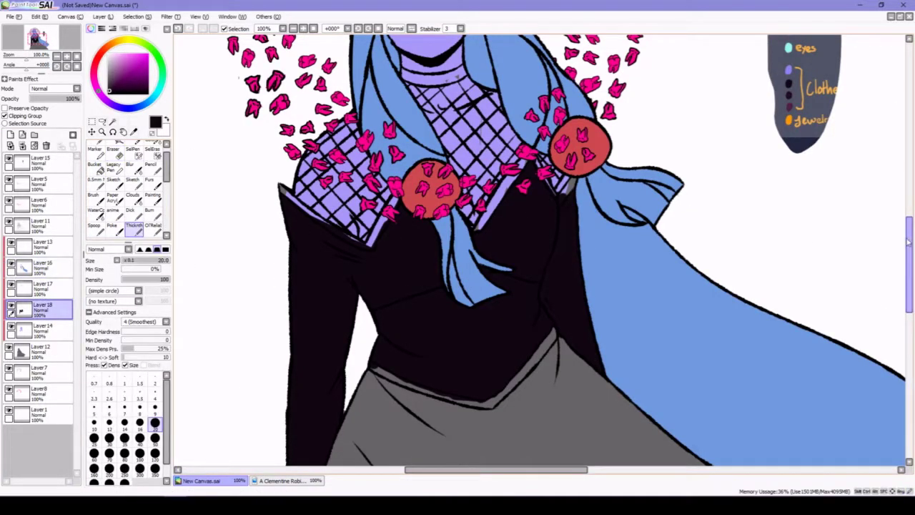
Outline the skirt in dark plum on a new clipped layer beneath the bodice layer and bucket-fill it.
mouse_move(908, 277)
left_mouse_down()
mouse_move(908, 326)
mouse_move(907, 240)
mouse_move(908, 326)
left_mouse_up()
left_click(10, 135)
mouse_move(368, 93)
left_mouse_down()
mouse_move(512, 143)
mouse_move(572, 72)
mouse_move(747, 211)
left_mouse_up()
left_click(154, 438)
left_click_drag(243, 394, 368, 100)
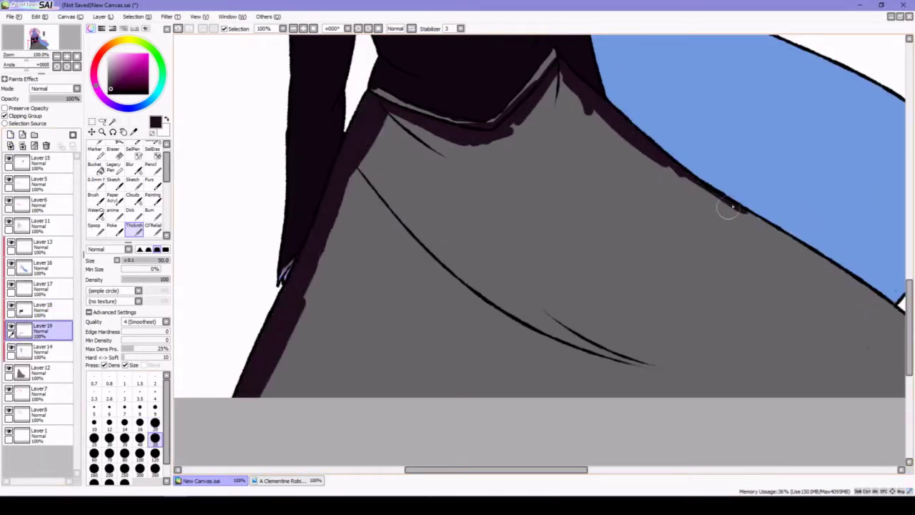
left_click_drag(715, 193, 901, 307)
scroll(823, 300, "right", 2)
mouse_move(758, 329)
left_mouse_down()
mouse_move(713, 400)
mouse_move(260, 394)
left_mouse_up()
scroll(713, 402, "left", 2)
left_click(286, 358)
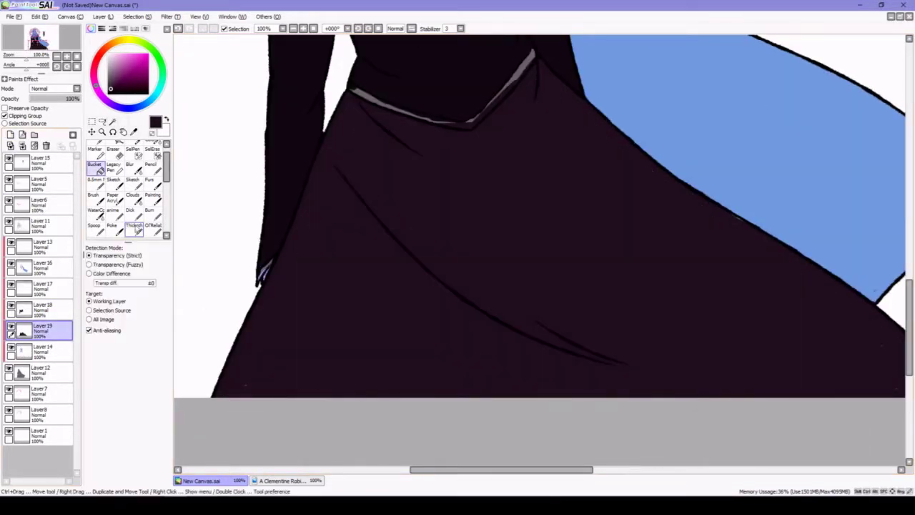
Erase the blue overspill on Layer16 along the skirt's edge beside the flowing hair, using a size 9 eraser.
left_click_drag(525, 470, 570, 481)
left_click(39, 308)
left_click(113, 152)
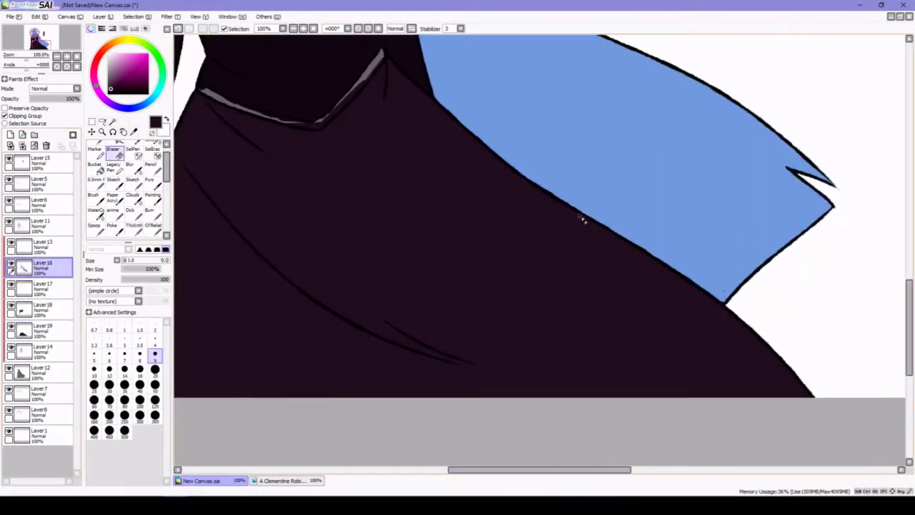
Paint the neckline trims and the V-shaped waistband orange on Layer18 with a size 12 brush, using the palette's jewelry color.
scroll(582, 216, "up", 5)
left_click(133, 228)
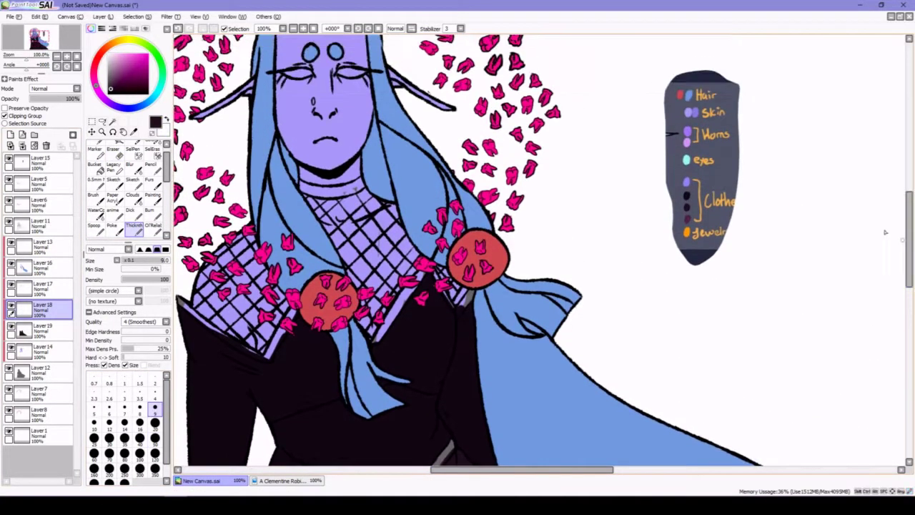
scroll(536, 250, "up", 5)
left_click(687, 231, "alt")
left_click(109, 422)
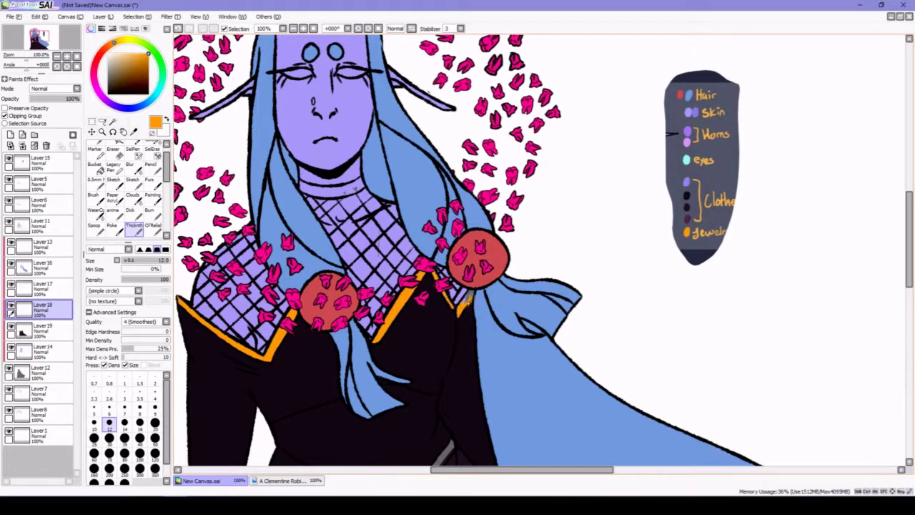
scroll(536, 250, "down", 5)
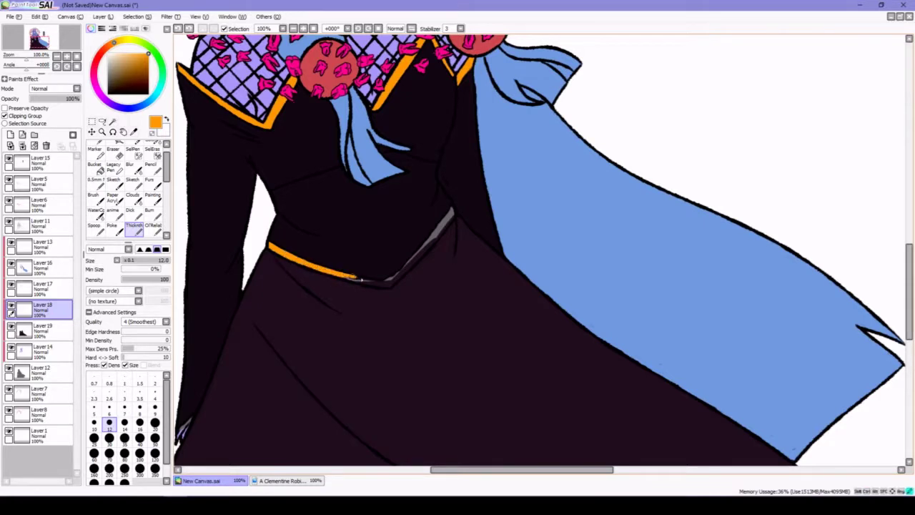
left_click_drag(412, 264, 434, 237)
Preserve Layer18's opacity, add pale orange shine marks to the neckline and waist trims, and blur them.
left_click(124, 53)
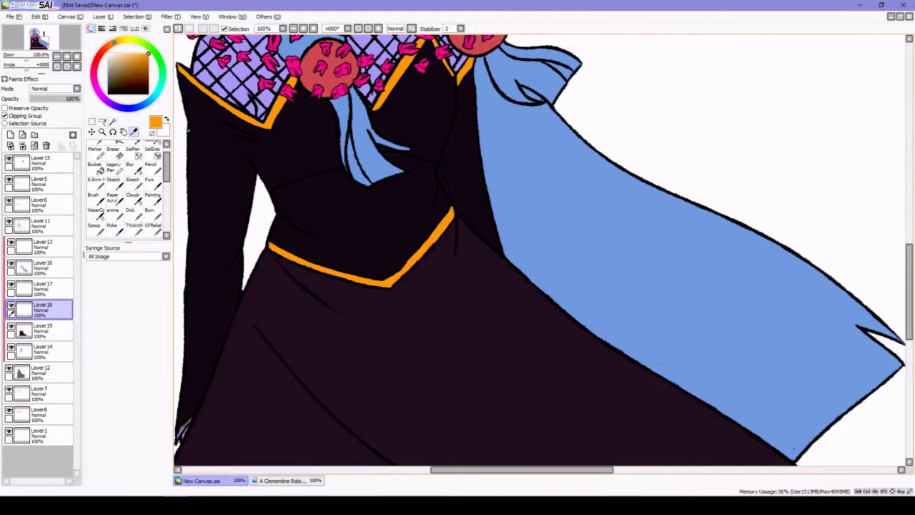
left_click(5, 108)
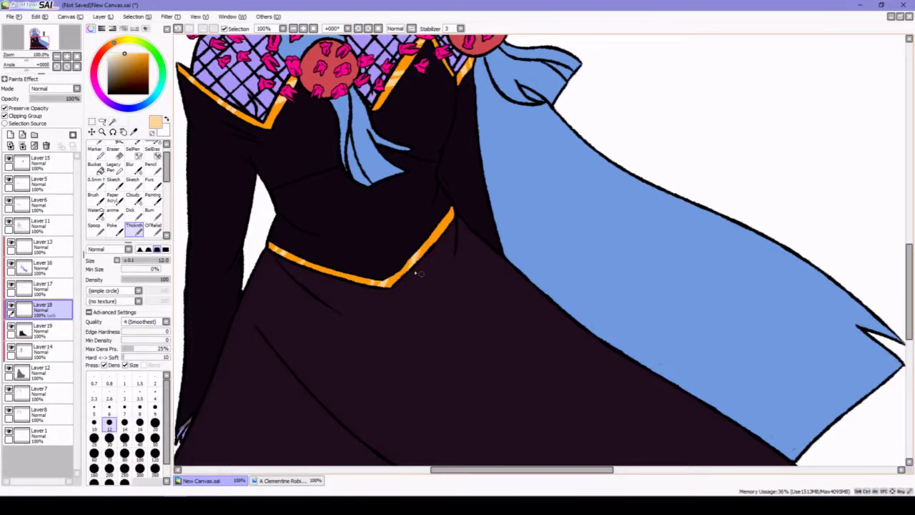
key("b")
scroll(426, 232, "up", 5)
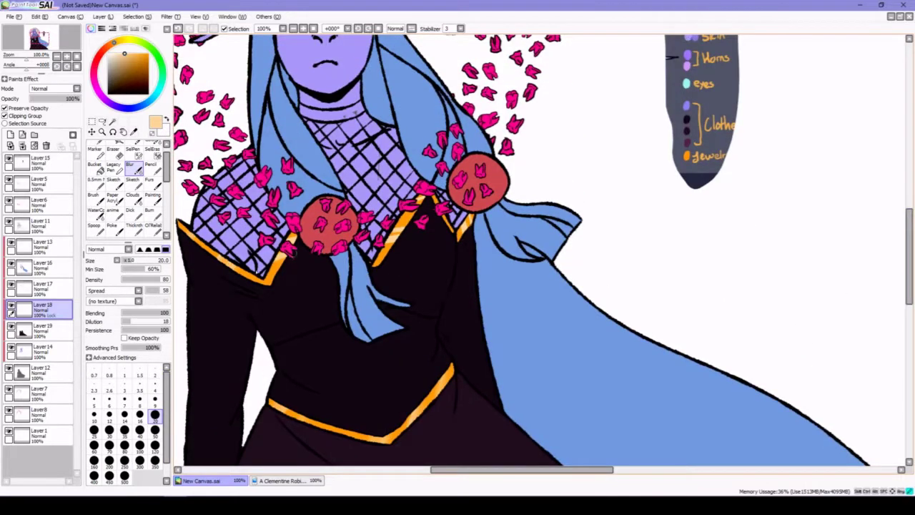
Paint the neck collar orange with blurred pale highlights on Layer18, erasing the overspill around it on Layer16.
key("shift+p")
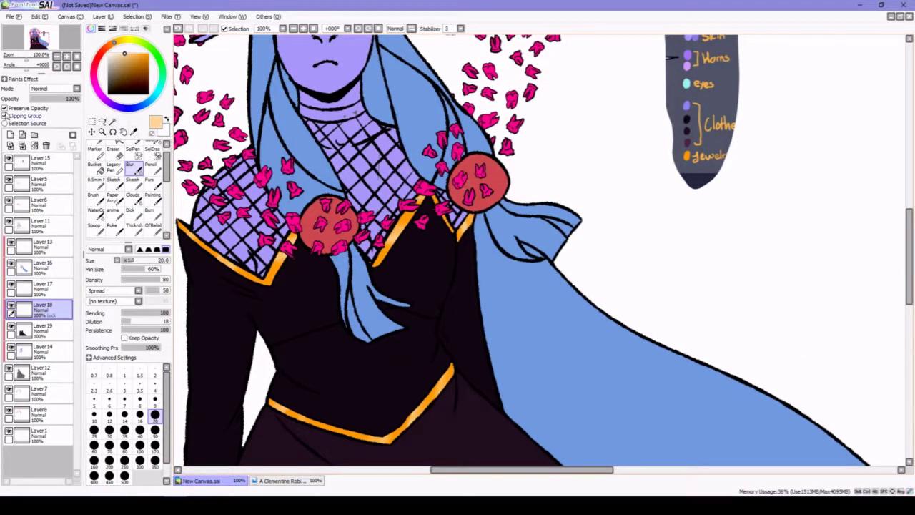
key("t")
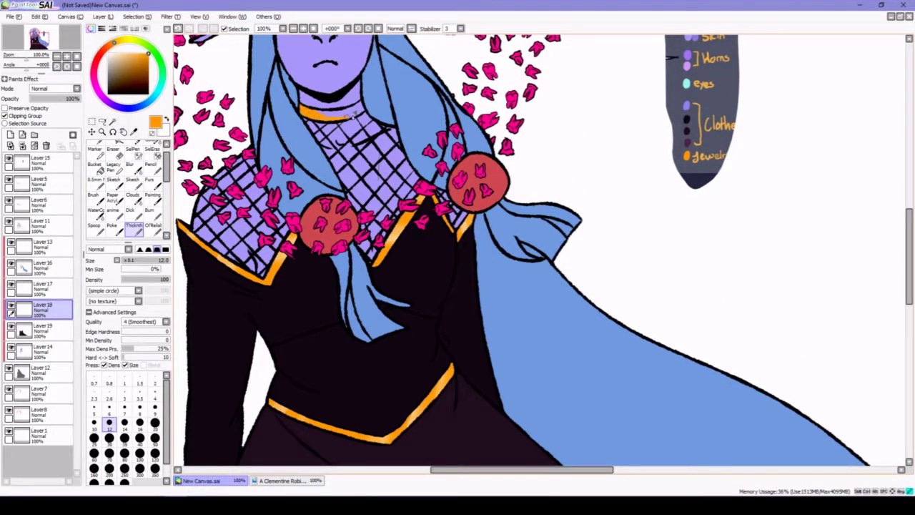
key("e")
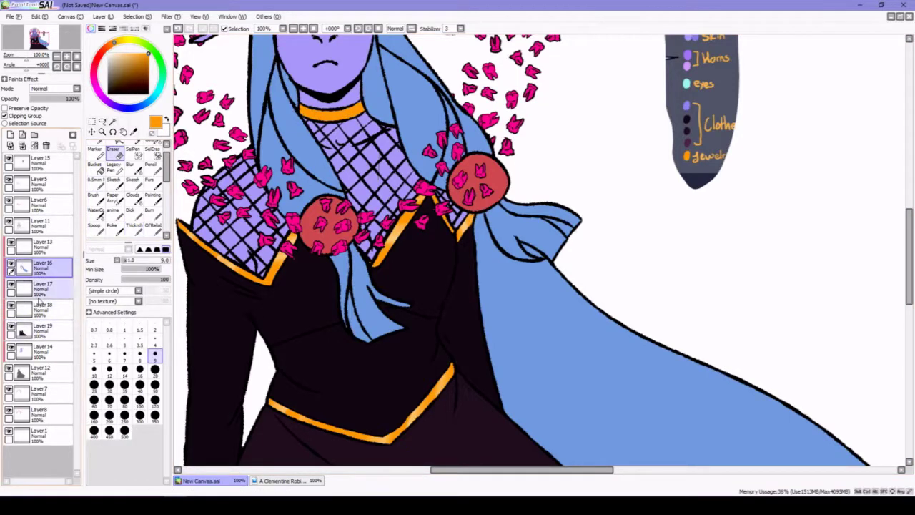
key("b")
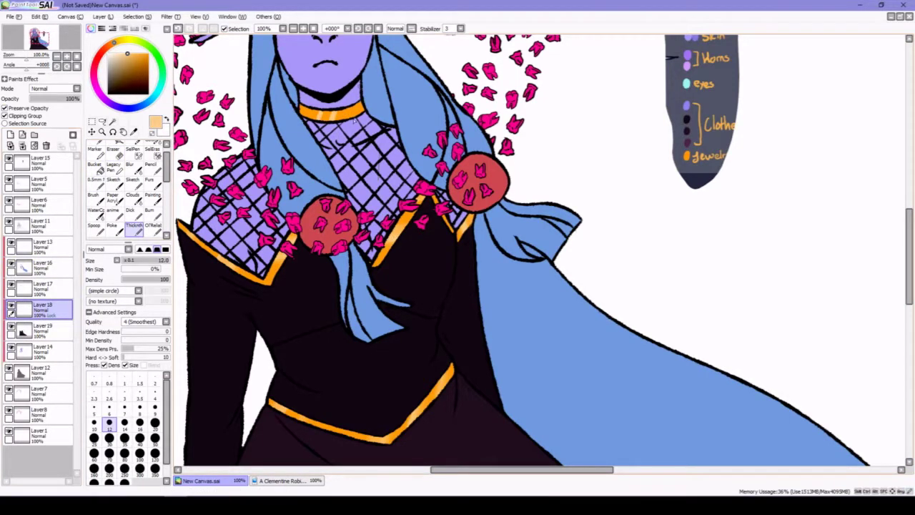
Merge Layer16, Layer17 and Layer18 into Layer19.
key("ctrl+e")
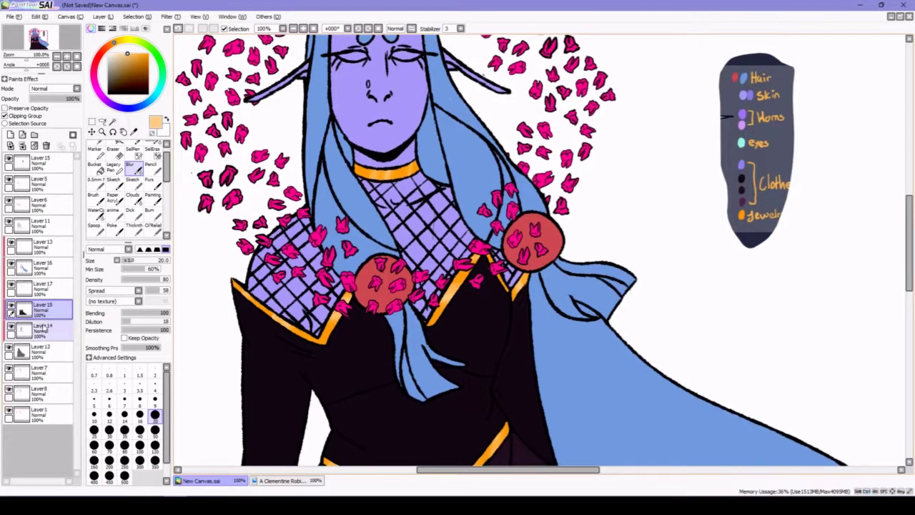
key("ctrl+e")
left_click(39, 267)
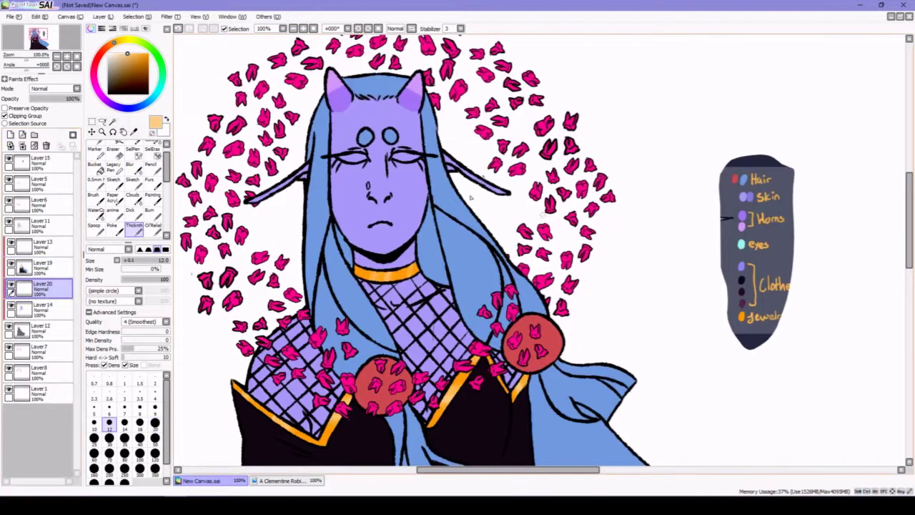
Paint darker purple shadows around the eyes, nose, chin, neck and horn bases on a new clipped layer above Layer14, and blur them.
left_click(470, 197, "alt")
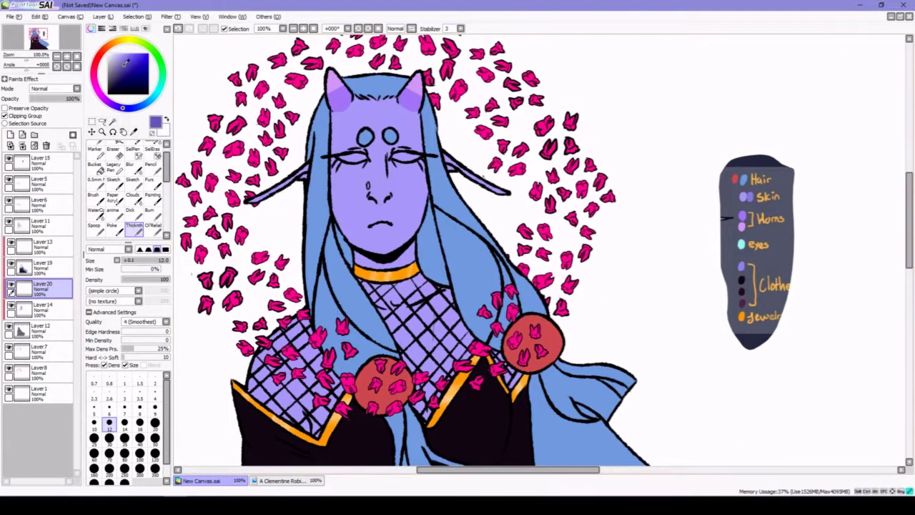
left_click(155, 422)
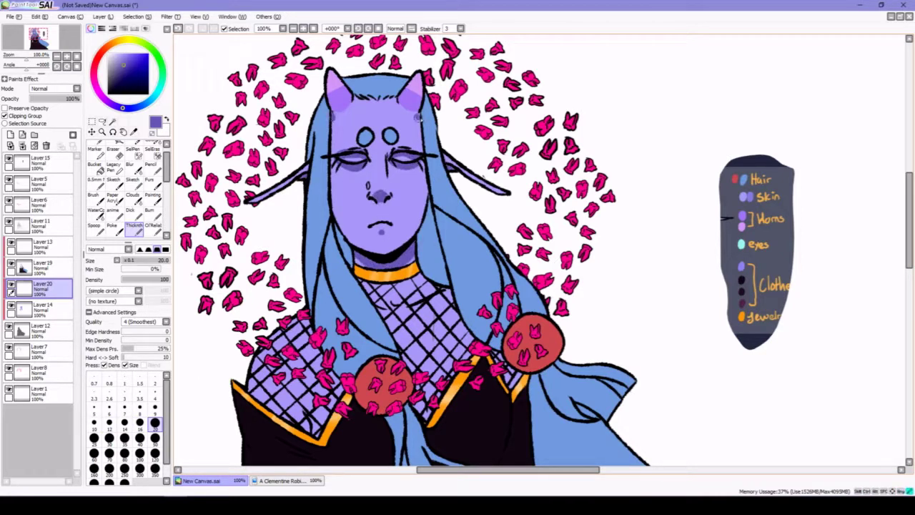
key("b")
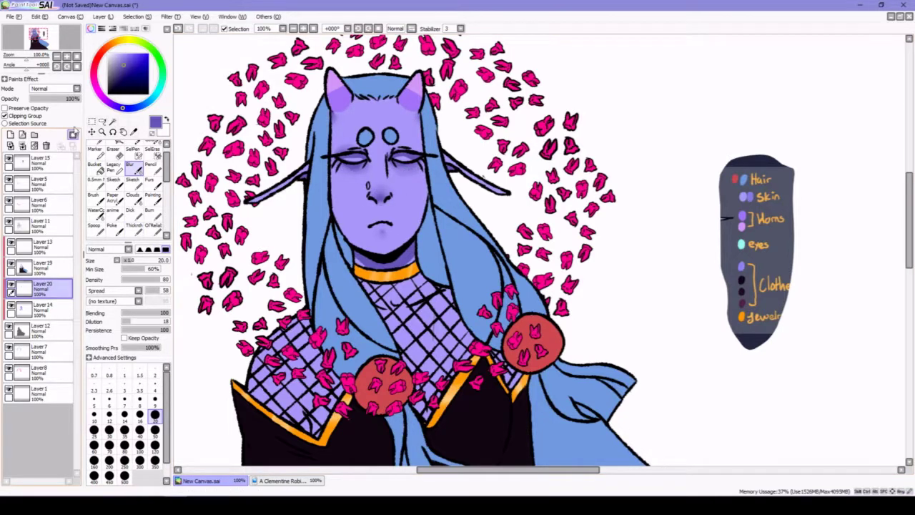
left_click(70, 100)
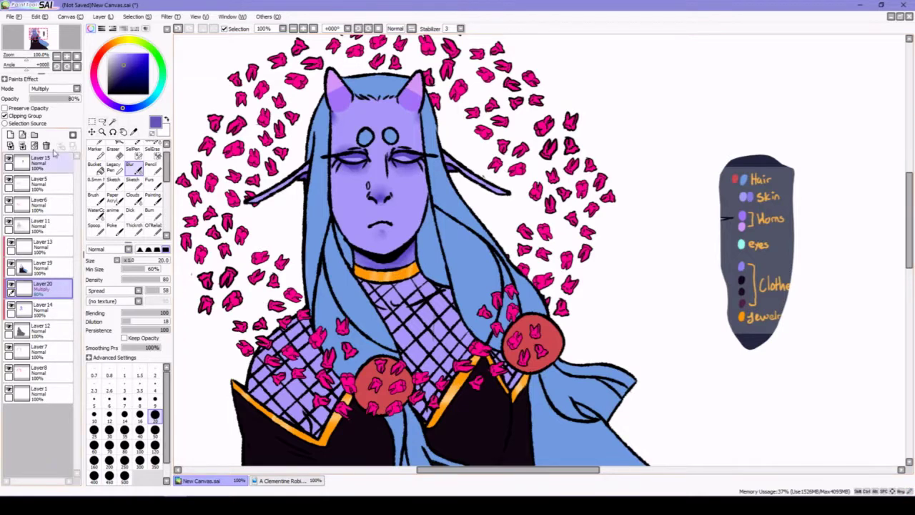
key("ctrl+z")
Add deep blue shading to the cheeks, nose, ear tips and shoulder with a size 50 brush, and blur it into the skin.
left_click(133, 228)
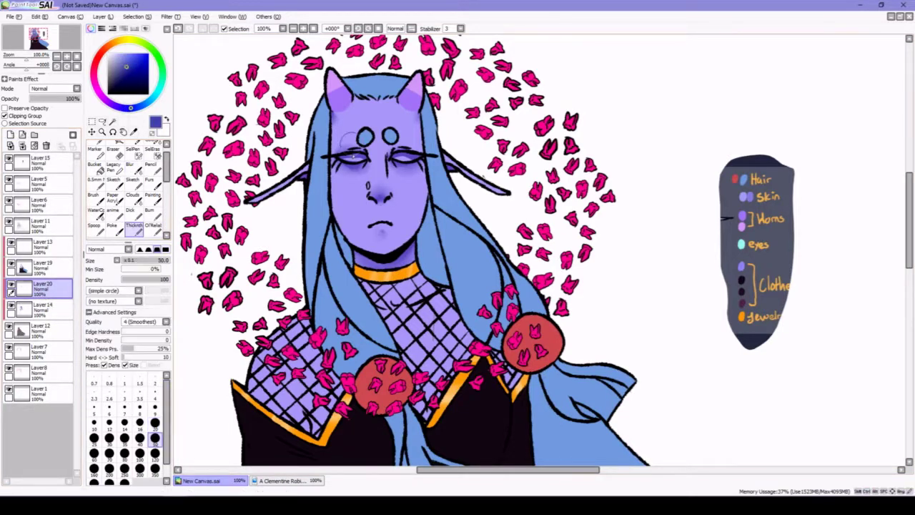
left_click(344, 179)
left_click(416, 176)
left_click(379, 192)
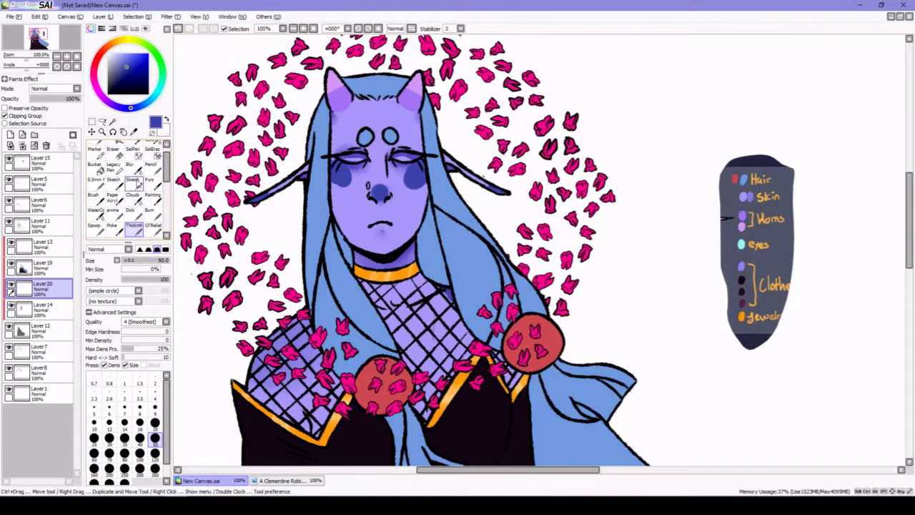
key("b")
left_click_drag(332, 168, 386, 187)
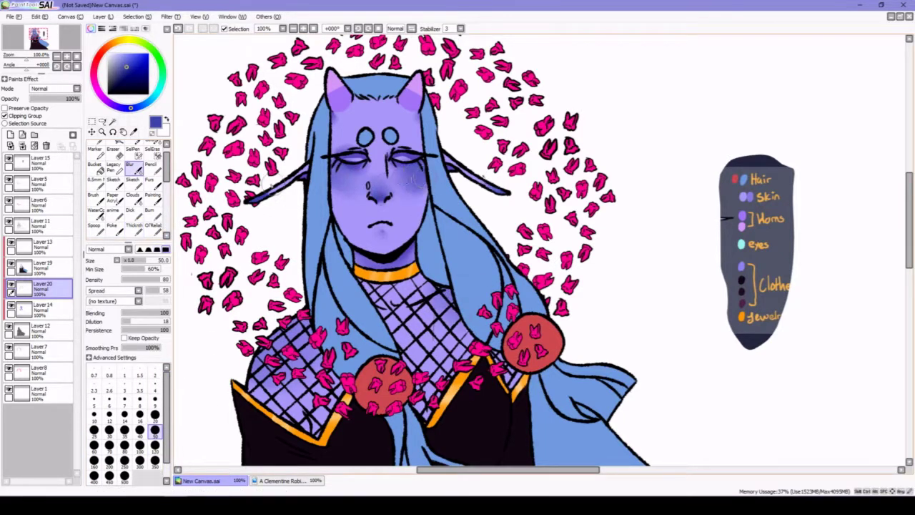
left_click(72, 88)
left_click(43, 102)
left_click(50, 98)
key("ctrl+z")
key("ctrl+z")
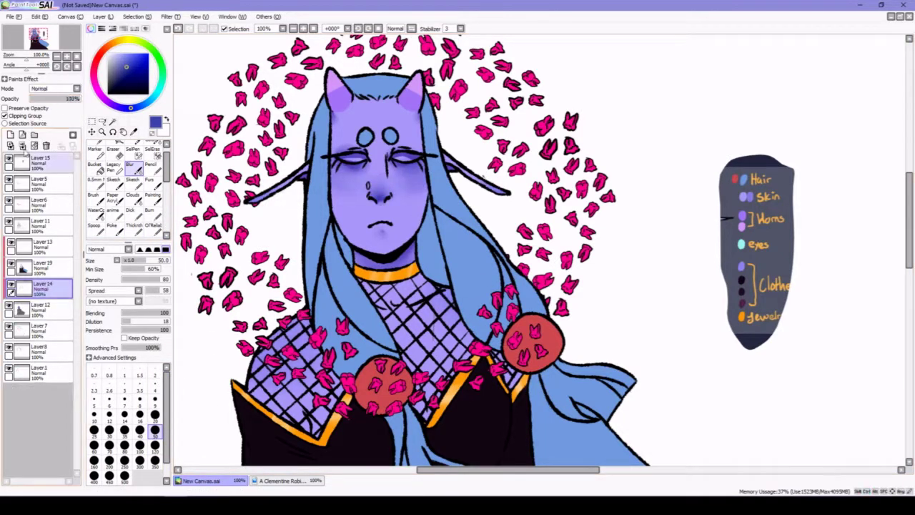
Merge the skin shading into Layer14 and paint the lips dark navy on a new clipped layer above it with a size 9 brush.
left_click(133, 226)
key("ctrl+plus")
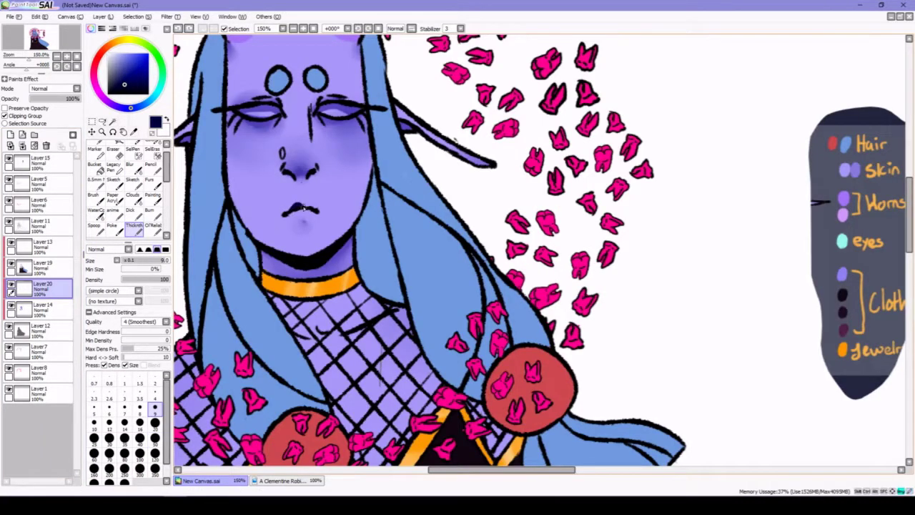
left_click_drag(289, 214, 307, 215)
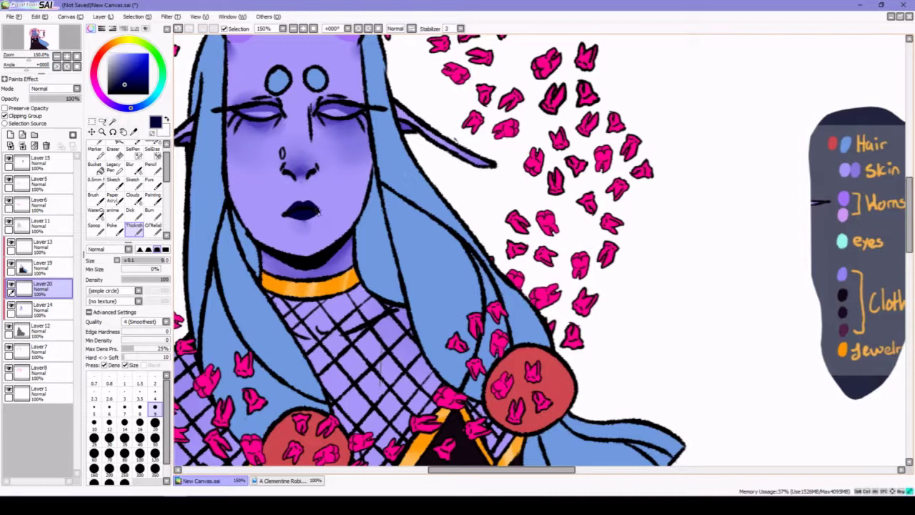
key("e")
left_click(133, 226)
left_click(293, 29)
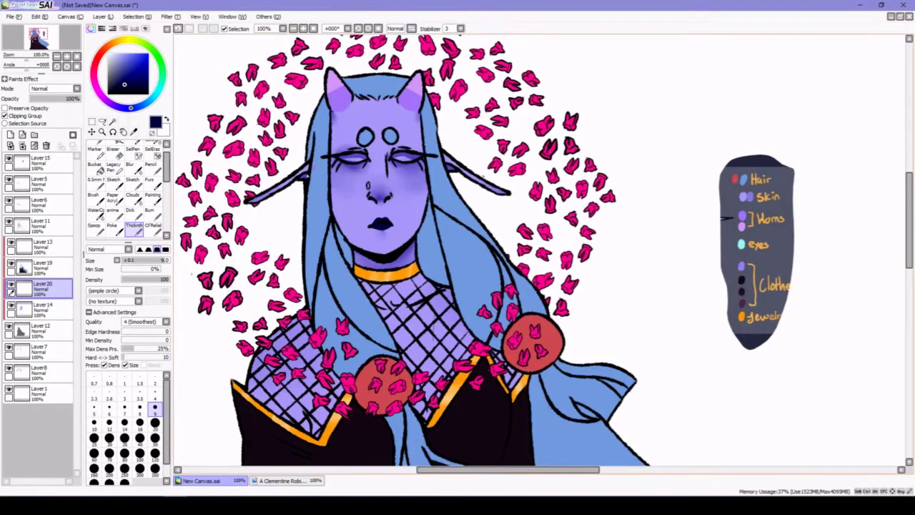
Fill both eyes with the palette's pale cyan eye color and merge the lips and eyes layer into Layer14.
left_click(741, 244, "alt")
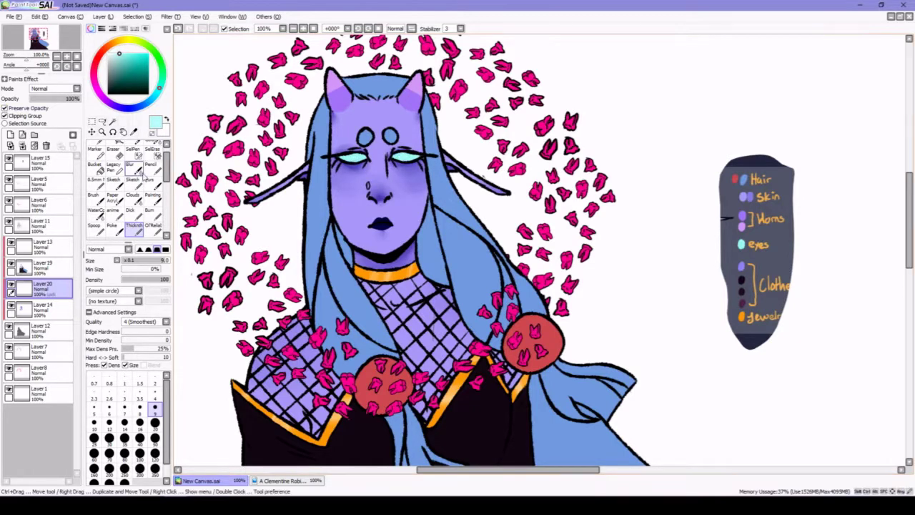
key("ctrl+z")
key("ctrl+y")
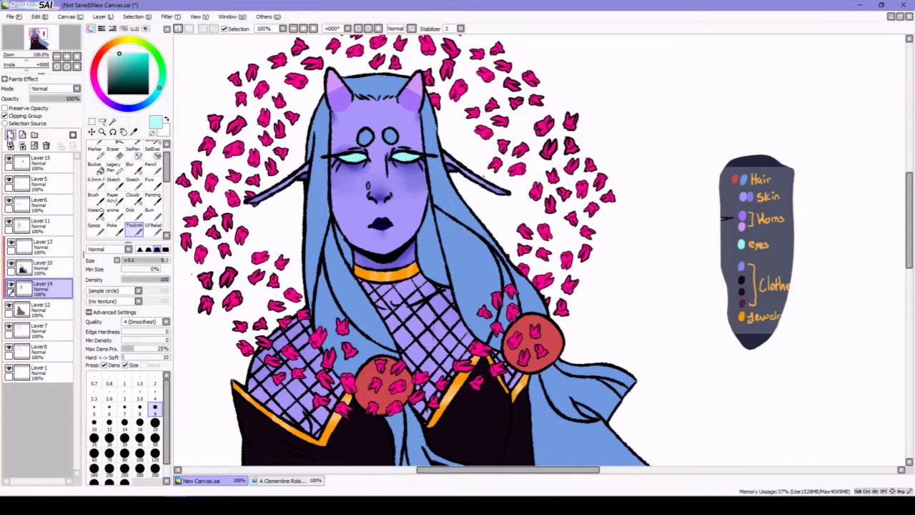
Paint the chest and shoulder mesh areas blue-violet on a new clipped layer above Layer14 with a size 20 brush.
key("bracketright")
key("bracketright")
key("bracketright")
key("bracketright")
key("bracketright")
left_click(745, 216, "alt")
scroll(767, 262, "down", 3)
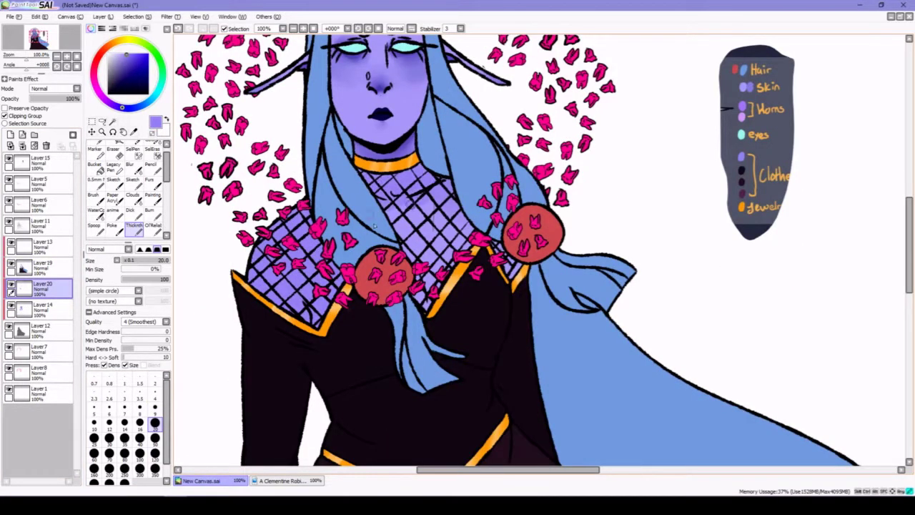
scroll(887, 197, "down", 1)
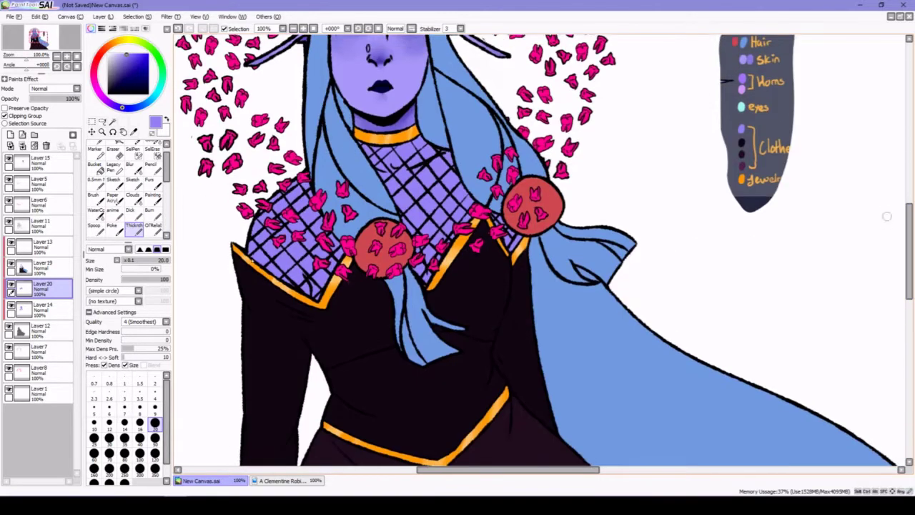
Recolor the mesh lines dark navy on a new clipped layer above Layer11, and merge it into Layer11.
left_click(40, 223)
left_click(11, 134)
left_click(112, 226)
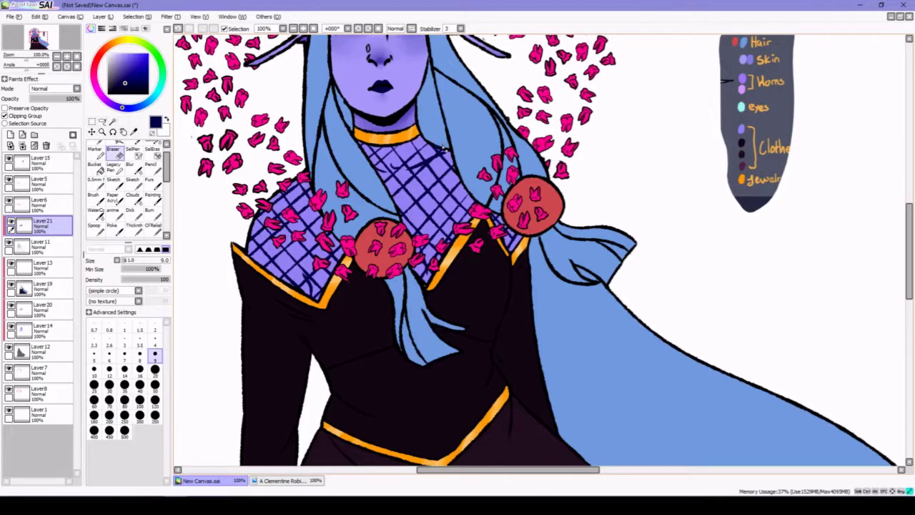
key("Page_Down")
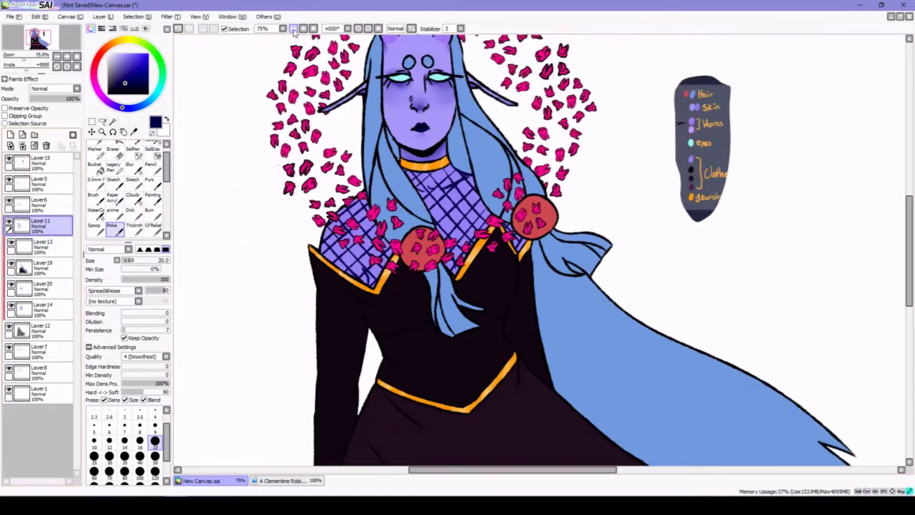
Merge the clipped base color layers into Layer12 and bucket-fill a new clipped layer above it with magenta.
key("Page_Down")
key("Page_Up")
left_click(94, 166)
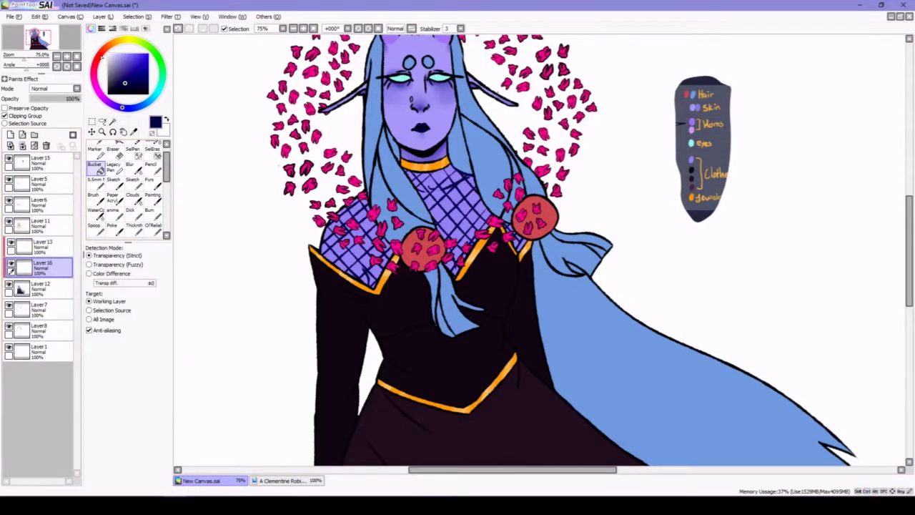
left_click(148, 65)
left_click(429, 322)
Erase the magenta with a size 20 eraser over the horns, forehead orbs, eyes, nose bridge, right ear and right-side hair.
key("e")
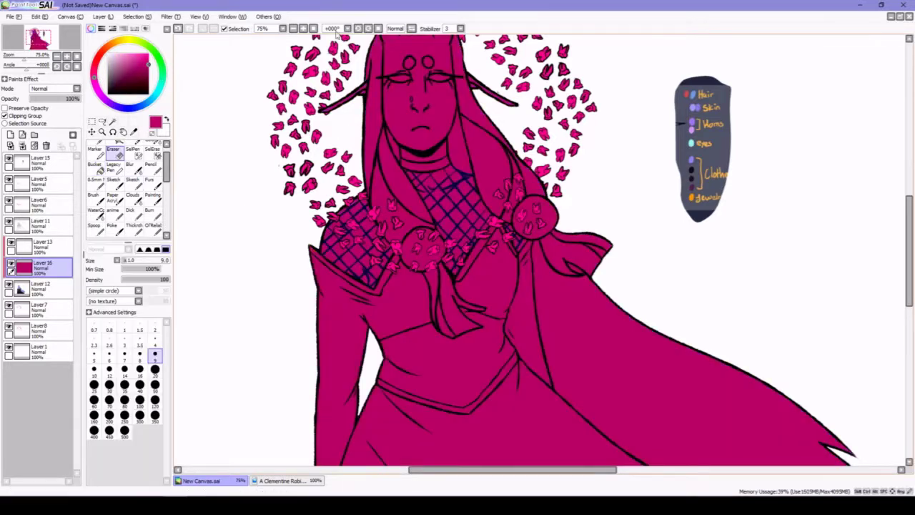
key("Page_Up")
scroll(808, 190, "up", 3)
mouse_move(418, 139)
left_mouse_down()
mouse_move(386, 131)
mouse_move(425, 140)
mouse_move(488, 323)
mouse_move(515, 350)
mouse_move(541, 356)
mouse_move(517, 326)
mouse_move(497, 325)
mouse_move(433, 173)
left_mouse_up()
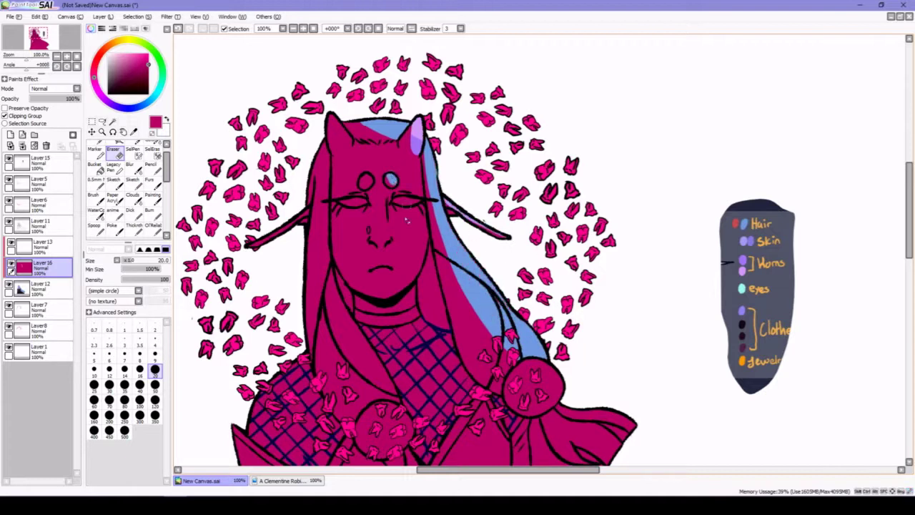
left_click_drag(354, 202, 365, 203)
left_click_drag(385, 200, 384, 243)
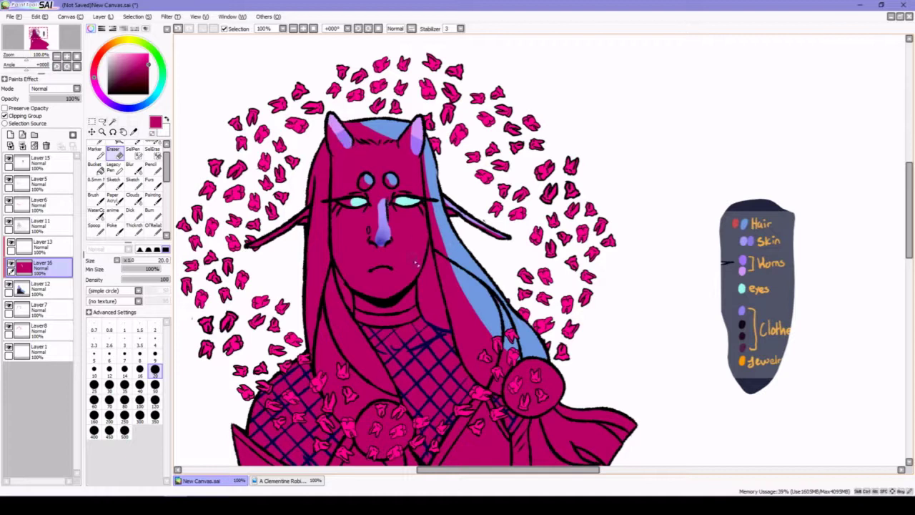
Erase the magenta over both cheeks and down the left-side hair strands with the size 20 eraser.
left_click_drag(426, 222, 413, 243)
left_click_drag(361, 218, 352, 240)
left_click_drag(328, 155, 326, 200)
mouse_move(327, 157)
left_mouse_down()
mouse_move(342, 326)
mouse_move(361, 368)
mouse_move(396, 404)
mouse_move(354, 329)
left_mouse_up()
left_click_drag(335, 292, 383, 364)
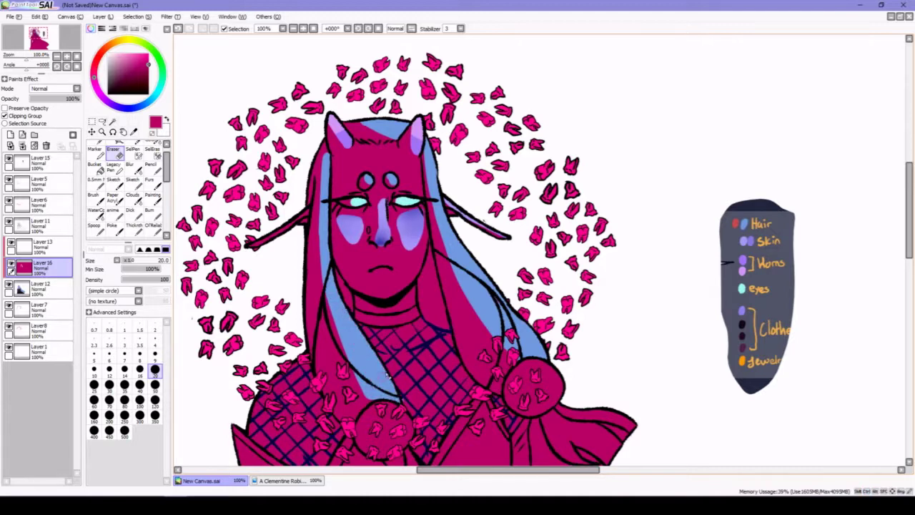
Erase the magenta over the lit parts of the two round hair ornaments and the hair tails hanging from them.
scroll(780, 229, "down", 5)
left_click_drag(386, 214, 403, 255)
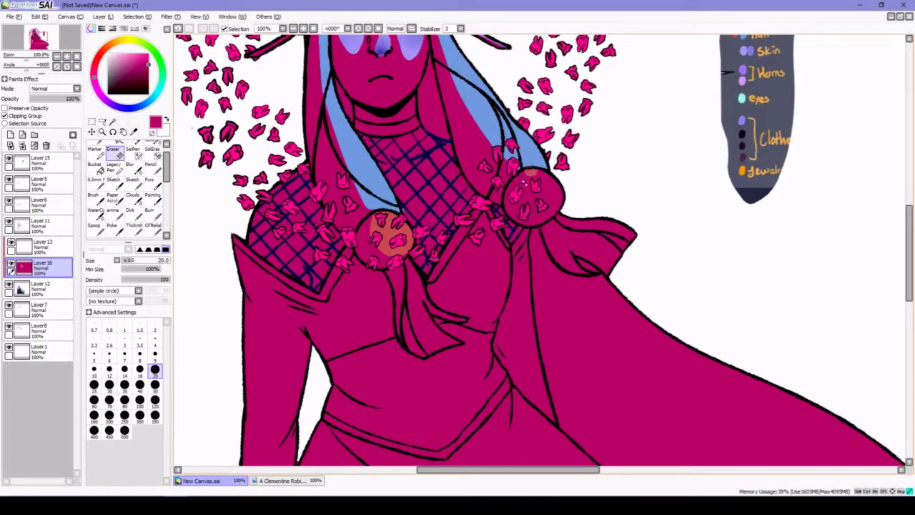
left_click_drag(524, 181, 533, 181)
left_click_drag(560, 219, 639, 235)
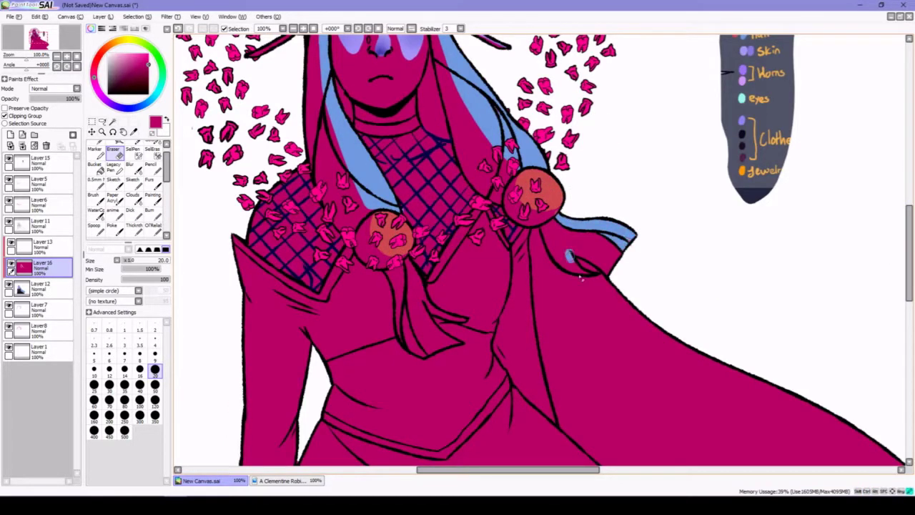
mouse_move(406, 258)
left_mouse_down()
mouse_move(427, 341)
mouse_move(426, 320)
left_mouse_up()
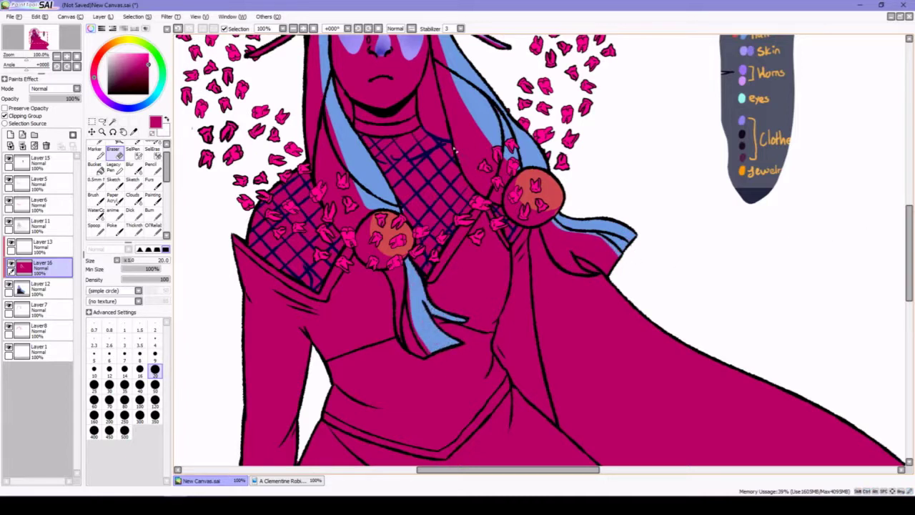
Erase the magenta over the central chest mesh, the bodice's right side with its gold trims, and a narrow strip beside the cape.
mouse_move(453, 148)
left_mouse_down()
mouse_move(419, 244)
mouse_move(418, 177)
mouse_move(423, 216)
mouse_move(422, 152)
left_mouse_up()
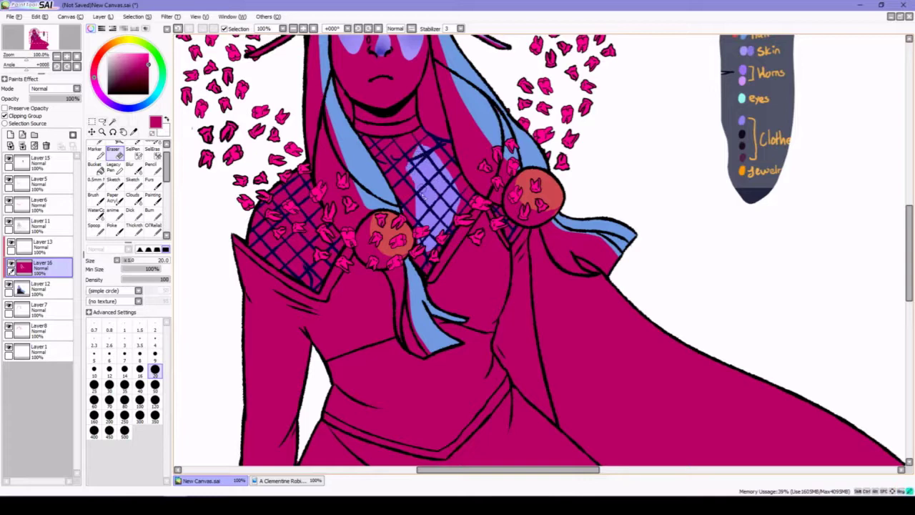
mouse_move(479, 210)
left_mouse_down()
mouse_move(490, 321)
mouse_move(505, 286)
mouse_move(504, 245)
mouse_move(474, 259)
mouse_move(491, 294)
left_mouse_up()
scroll(490, 293, "down", 3)
mouse_move(486, 178)
left_mouse_down()
mouse_move(484, 212)
mouse_move(508, 252)
mouse_move(486, 213)
mouse_move(500, 259)
left_mouse_up()
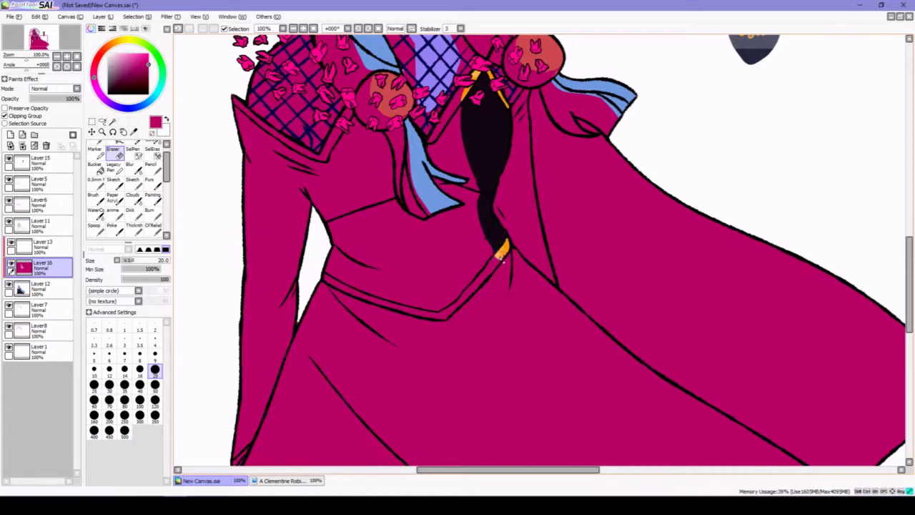
left_click_drag(482, 209, 480, 223)
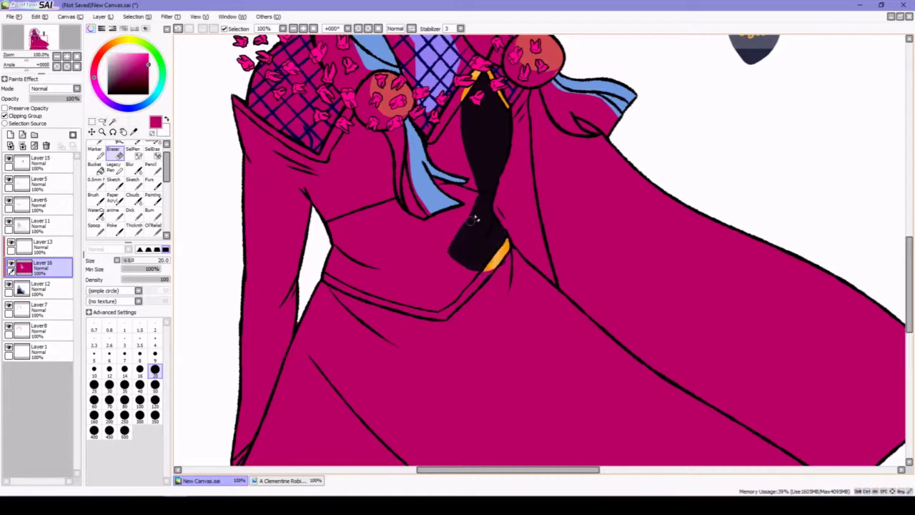
mouse_move(530, 92)
left_mouse_down()
mouse_move(527, 215)
mouse_move(536, 221)
mouse_move(538, 213)
mouse_move(546, 263)
mouse_move(531, 200)
left_mouse_up()
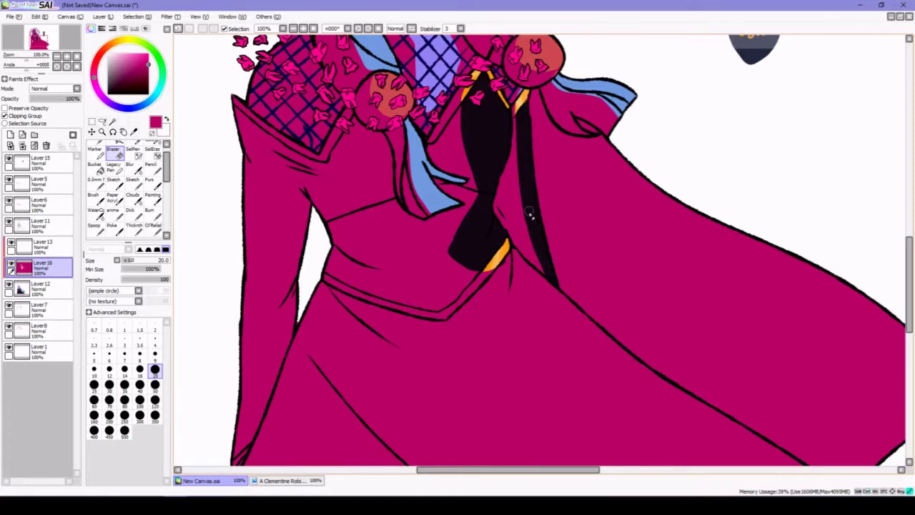
Erase a band of magenta along the upper outer edge of the long cape shape with the size 20 eraser.
scroll(547, 271, "right", 3)
mouse_move(481, 140)
left_mouse_down()
mouse_move(506, 170)
mouse_move(772, 323)
mouse_move(603, 215)
mouse_move(799, 345)
left_mouse_up()
key("ctrl+z")
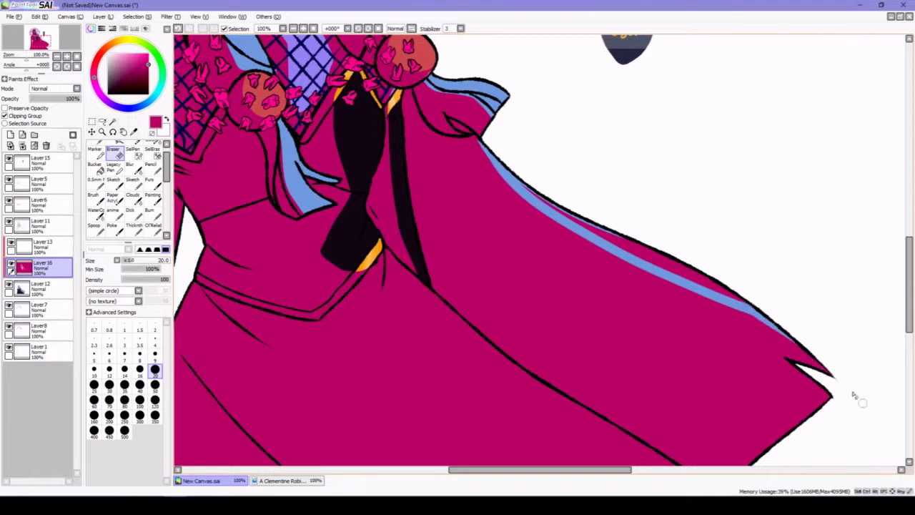
left_click_drag(748, 306, 522, 184)
scroll(501, 179, "down", 3)
mouse_move(366, 139)
left_mouse_down()
mouse_move(437, 260)
mouse_move(664, 458)
left_mouse_up()
key("ctrl+z")
scroll(887, 317, "down", 3)
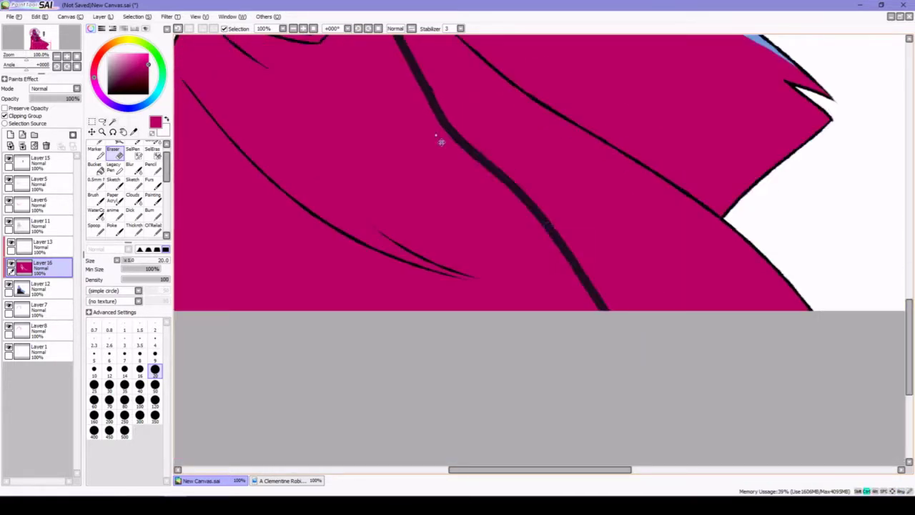
left_click_drag(604, 308, 429, 93)
key("ctrl+z")
scroll(429, 93, "up", 3)
mouse_move(379, 71)
left_mouse_down()
mouse_move(522, 193)
mouse_move(636, 262)
mouse_move(808, 404)
left_mouse_up()
key("ctrl+z")
Erase the magenta over the skirt's right panel from the waist to the hem with a size 50 eraser.
left_click(154, 385)
mouse_move(399, 107)
left_mouse_down()
mouse_move(583, 407)
mouse_move(465, 152)
mouse_move(594, 363)
mouse_move(506, 215)
mouse_move(727, 348)
mouse_move(658, 311)
left_mouse_up()
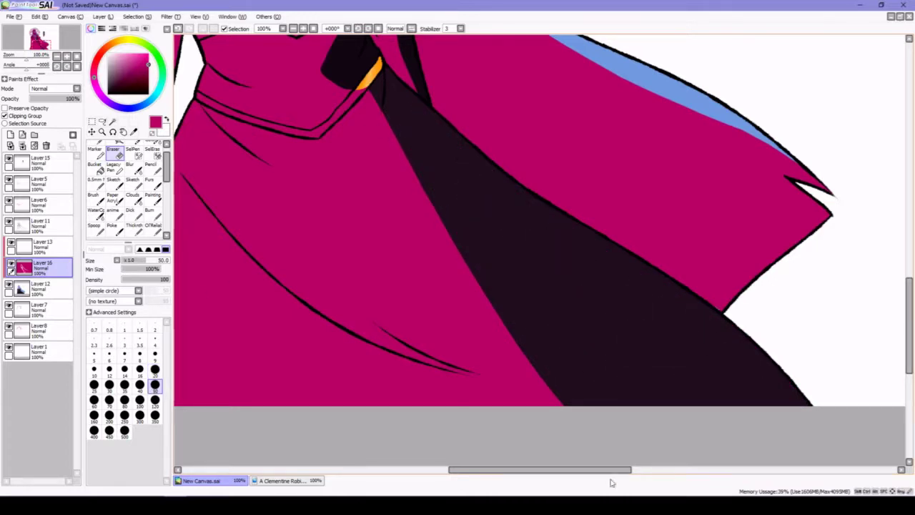
left_click_drag(609, 470, 575, 470)
scroll(540, 251, "up", 5)
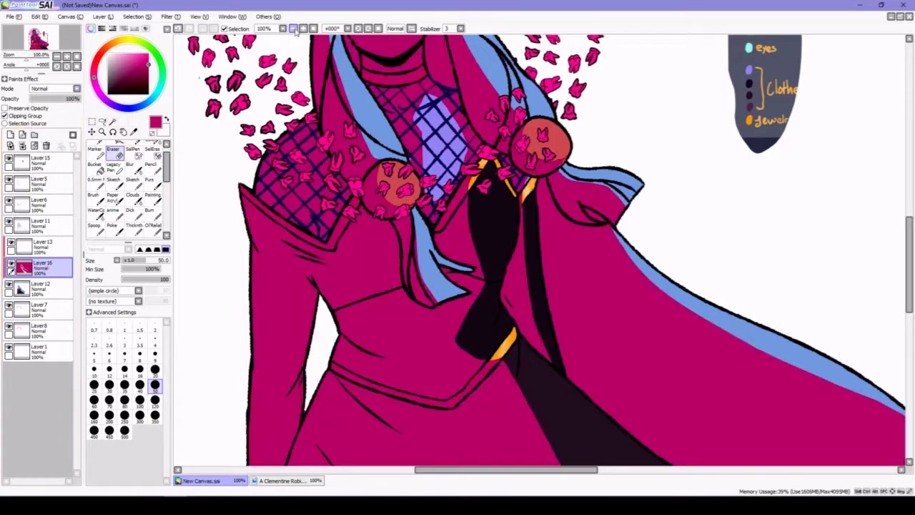
Preserve Layer16's opacity and paint dark crimson over the head and the lower skirt and cape with a size 120 brush.
key("ctrl+minus")
left_click(134, 226)
scroll(540, 286, "down", 3)
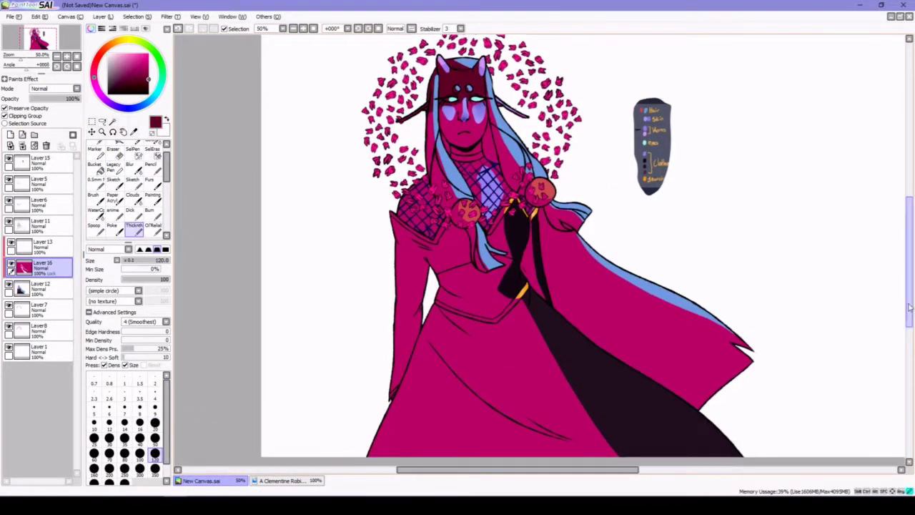
left_click_drag(429, 357, 640, 329)
scroll(639, 329, "up", 2)
Blend the dark crimson into the magenta across the lower skirt and cape with the Blur brush at size 250.
left_click(129, 164)
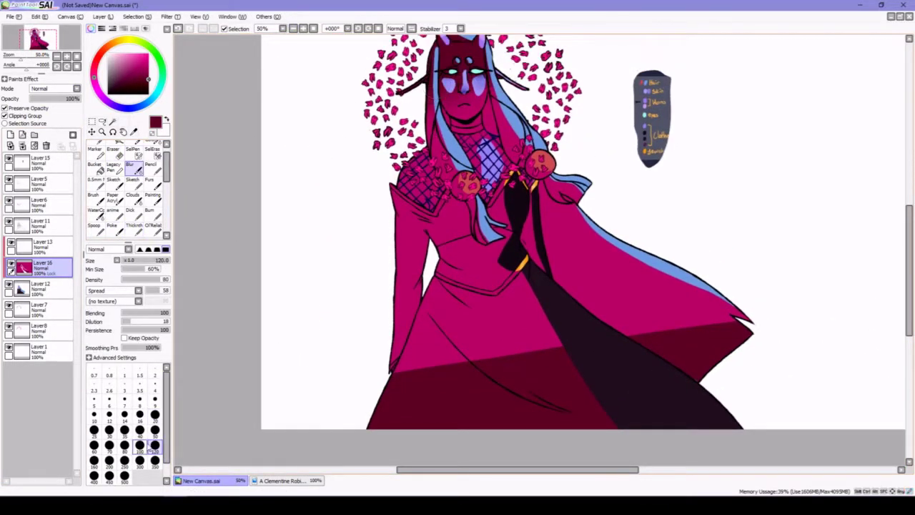
left_click(124, 460)
mouse_move(752, 302)
left_mouse_down()
mouse_move(731, 318)
mouse_move(522, 366)
left_mouse_up()
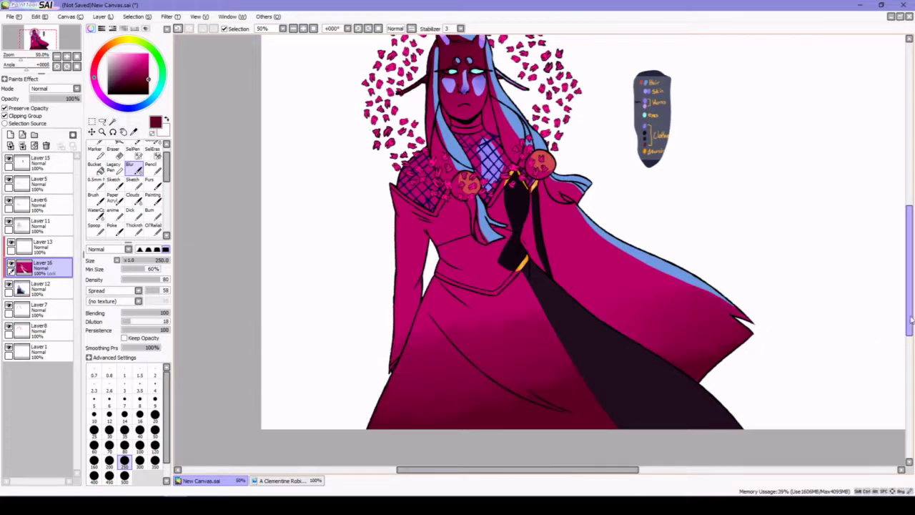
scroll(715, 343, "up", 1)
scroll(822, 272, "up", 1)
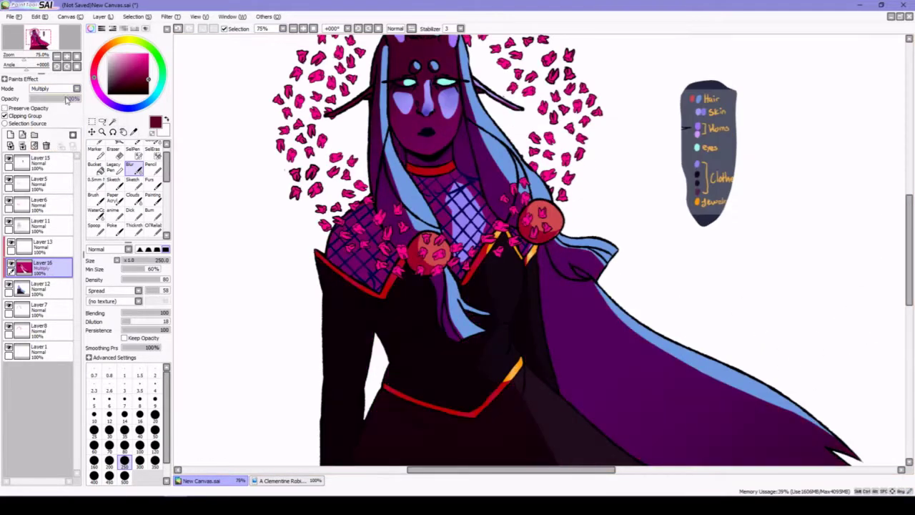
left_click(133, 226)
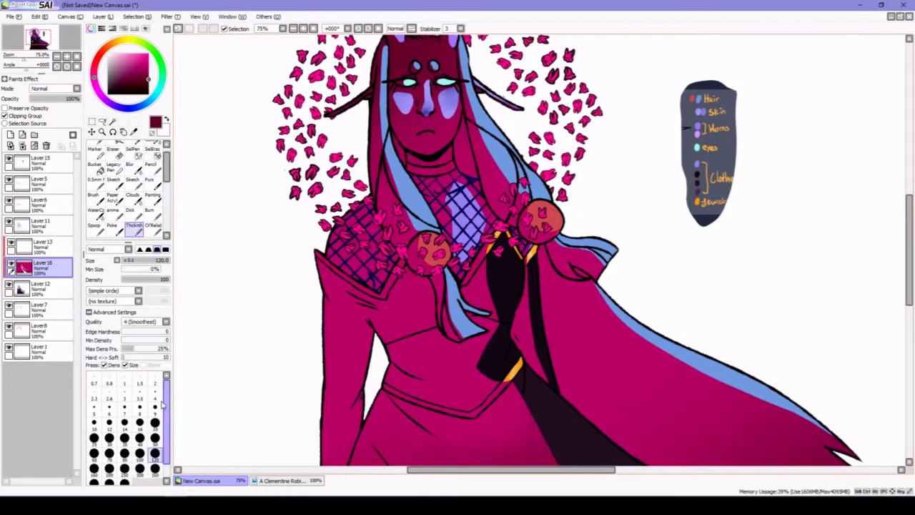
left_click(68, 88)
left_click(39, 97)
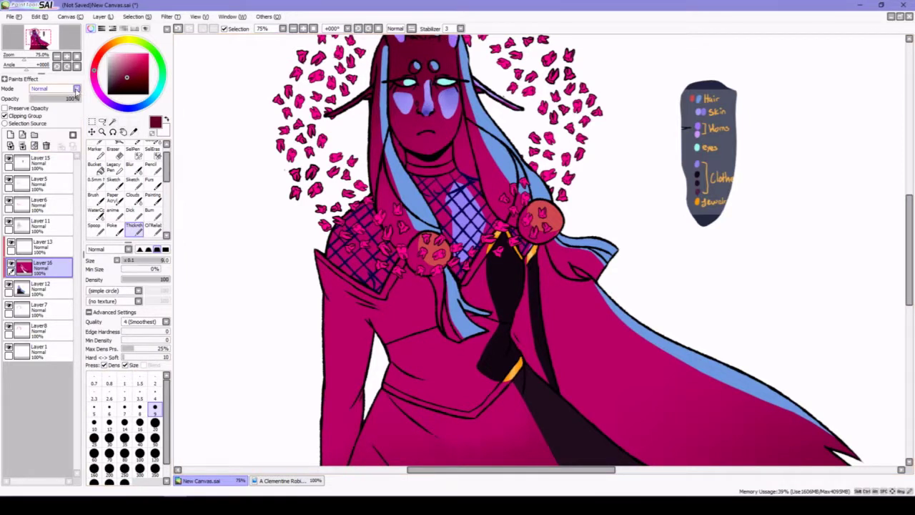
Duplicate Layer16, hide the copy Layer17, and set Layer16's blending mode to Multiply.
left_click(11, 135)
left_click(92, 131)
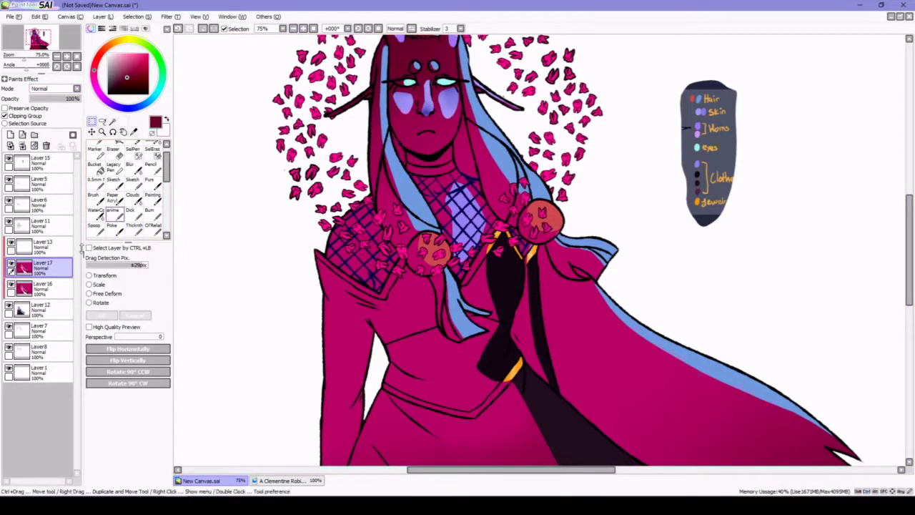
left_click(40, 287)
left_click(68, 89)
left_click(40, 105)
Soften the shadow edges on the cheeks and nose bridge with the Blur brush at size 20.
left_click(134, 166)
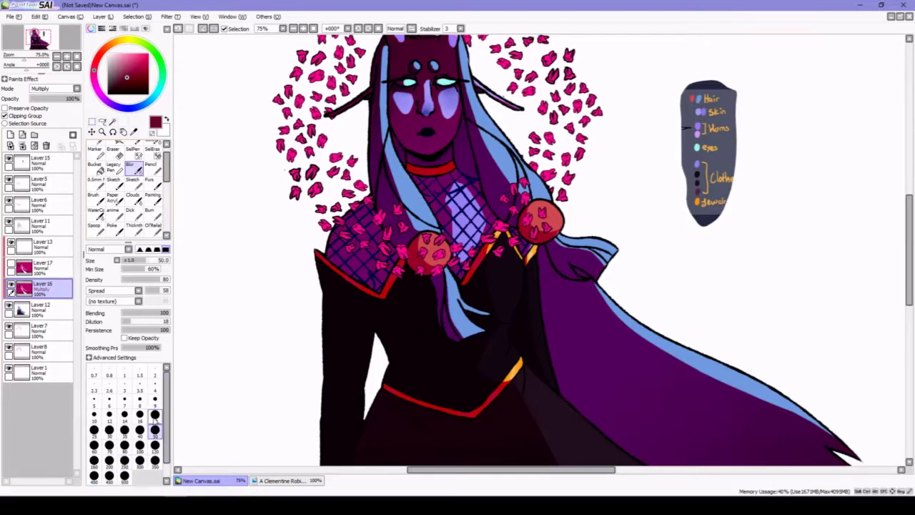
scroll(364, 133, "up", 1)
left_click_drag(350, 107, 364, 132)
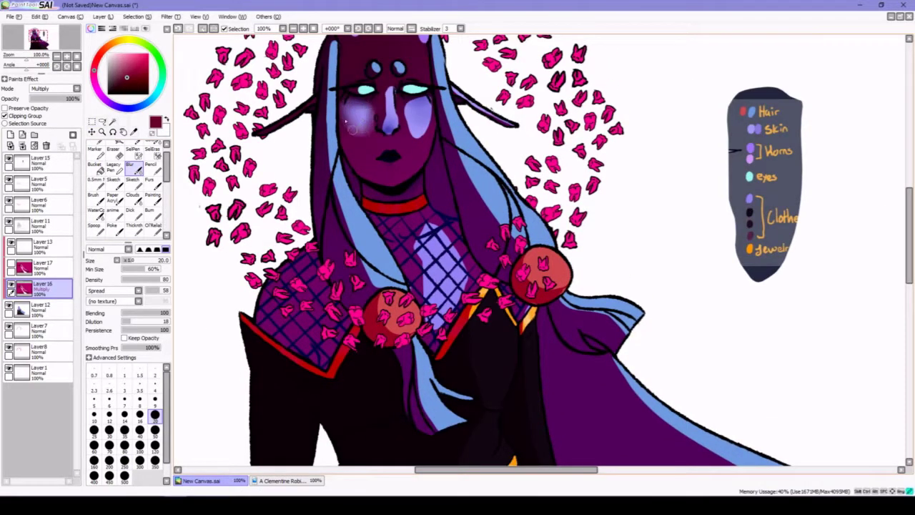
mouse_move(427, 107)
left_mouse_down()
mouse_move(404, 133)
mouse_move(401, 110)
mouse_move(415, 141)
mouse_move(428, 135)
mouse_move(418, 151)
mouse_move(380, 120)
left_mouse_up()
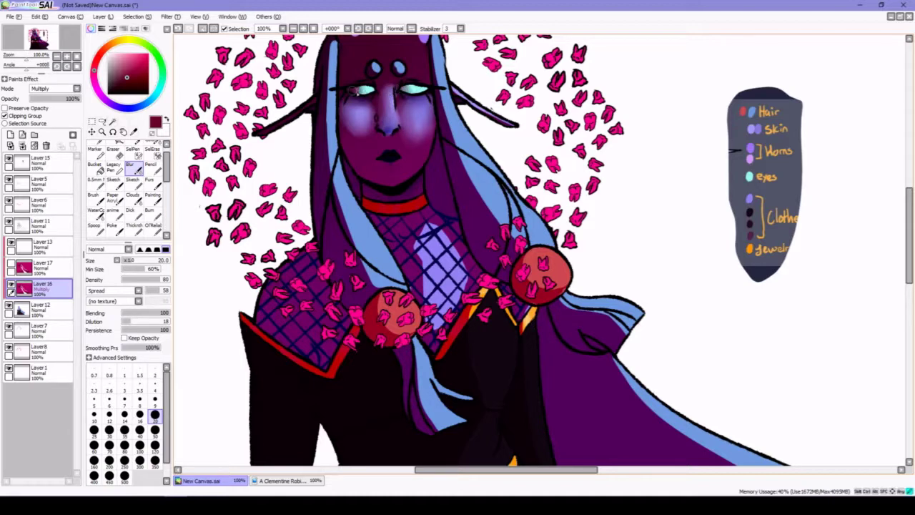
Blur the shadow edges on the forehead orbs, the horns, the top of the hair and the right-side hair.
scroll(473, 134, "up", 2)
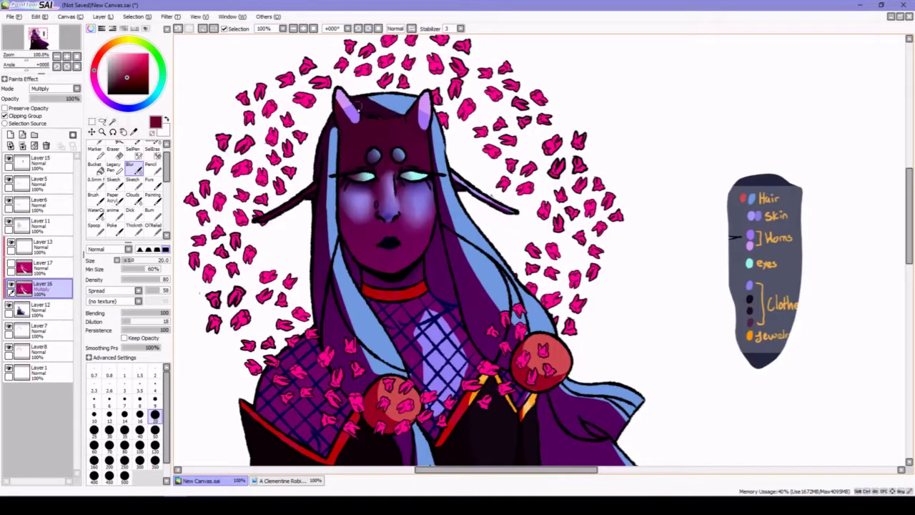
mouse_move(358, 106)
left_mouse_down()
mouse_move(380, 135)
mouse_move(332, 99)
mouse_move(427, 121)
mouse_move(424, 133)
mouse_move(365, 92)
mouse_move(394, 115)
mouse_move(369, 104)
left_mouse_up()
mouse_move(437, 129)
left_mouse_down()
mouse_move(440, 193)
mouse_move(501, 314)
left_mouse_up()
left_click_drag(443, 179, 479, 279)
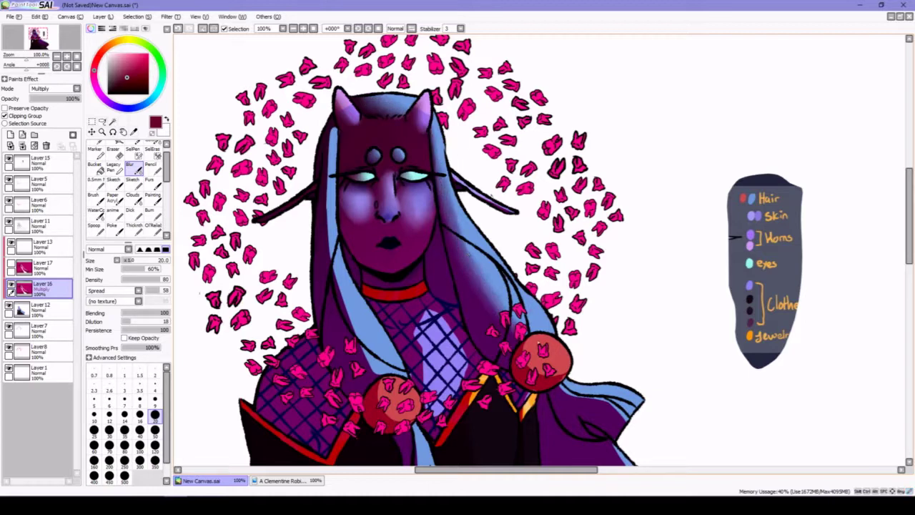
Blur the shadow edges on the chest mesh, round hair ornaments, hair tails and left-side hair strands.
scroll(501, 208, "down", 3)
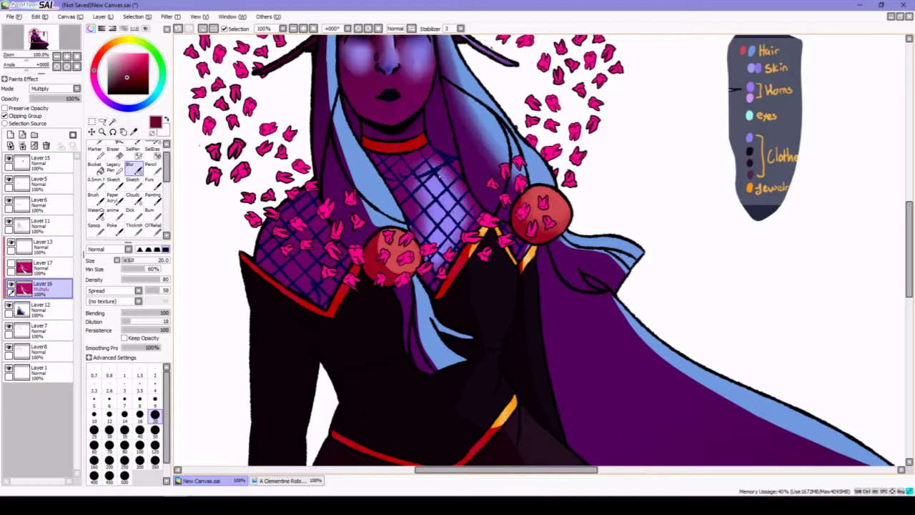
left_click_drag(562, 243, 580, 247)
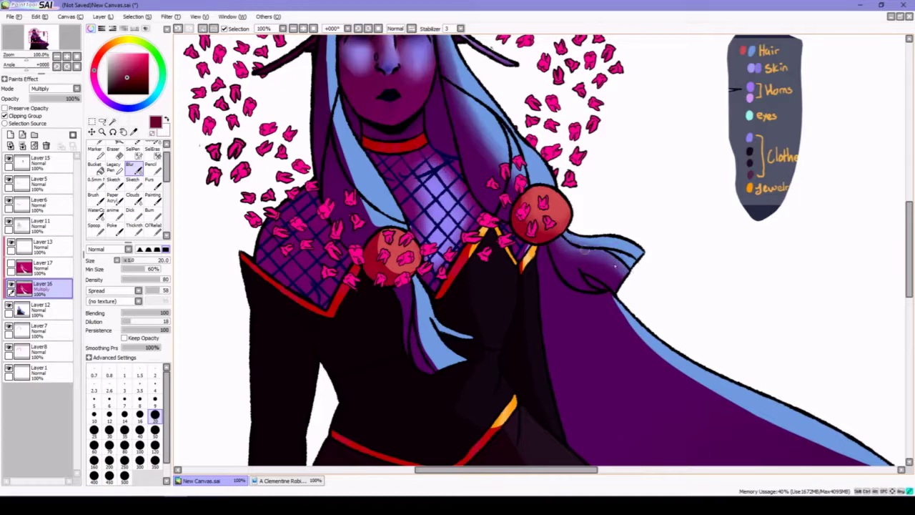
scroll(585, 247, "down", 3)
mouse_move(412, 155)
left_mouse_down()
mouse_move(432, 237)
mouse_move(422, 187)
left_mouse_up()
scroll(328, 79, "up", 4)
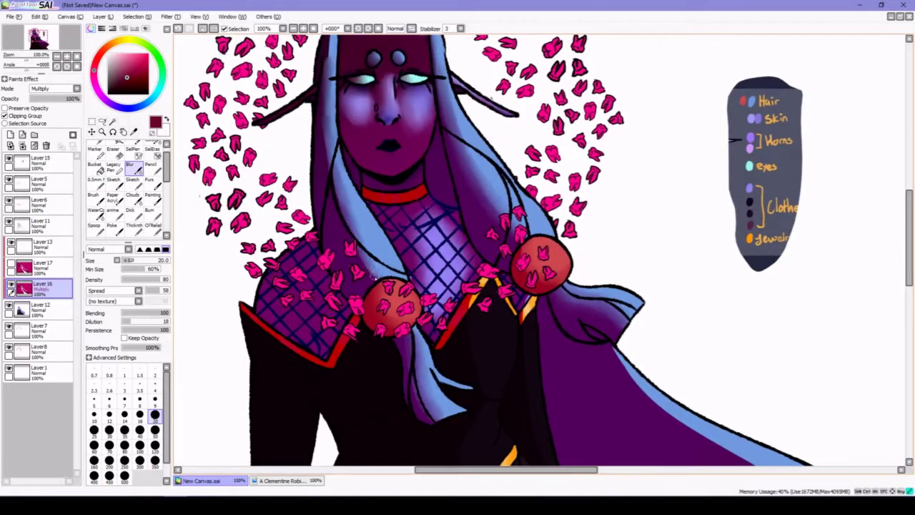
scroll(887, 270, "up", 3)
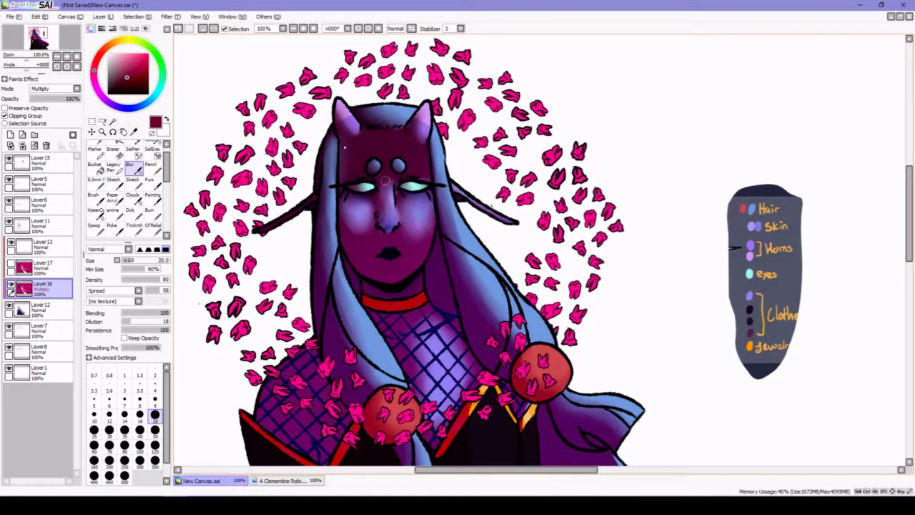
Blend the lit band along the cape's outer edge into its shadow with the Blur brush at size 35.
scroll(385, 181, "down", 7)
scroll(337, 408, "right", 4)
left_click(125, 429)
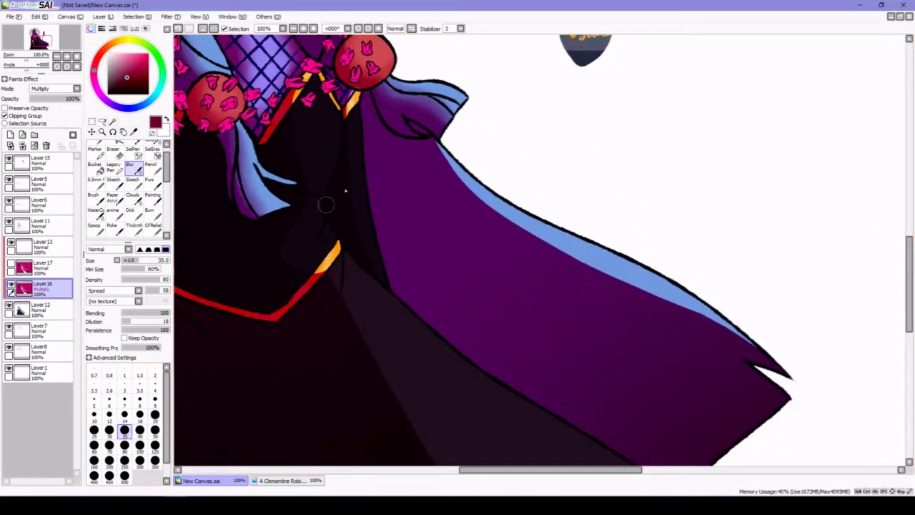
mouse_move(440, 139)
left_mouse_down()
mouse_move(593, 269)
mouse_move(601, 286)
mouse_move(465, 171)
mouse_move(518, 213)
left_mouse_up()
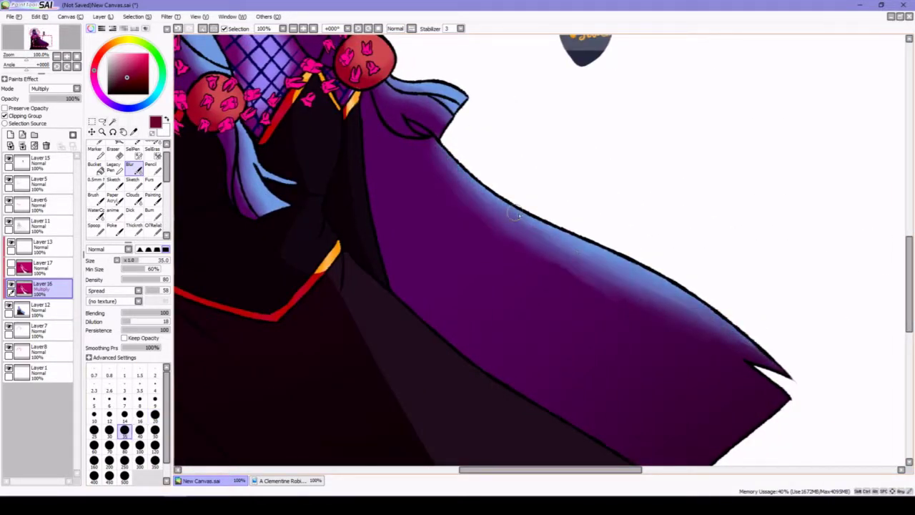
mouse_move(455, 183)
left_mouse_down()
mouse_move(578, 212)
mouse_move(445, 158)
mouse_move(594, 283)
mouse_move(692, 325)
left_mouse_up()
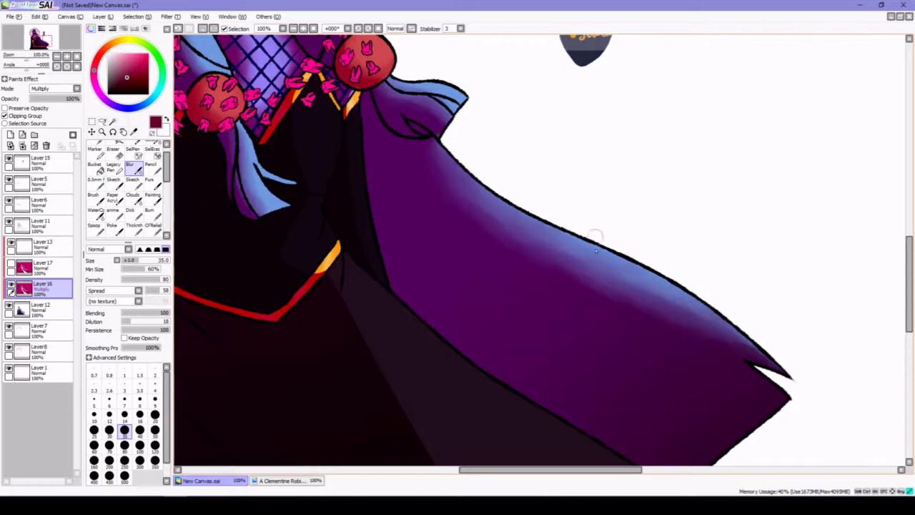
scroll(594, 476, "left", 3)
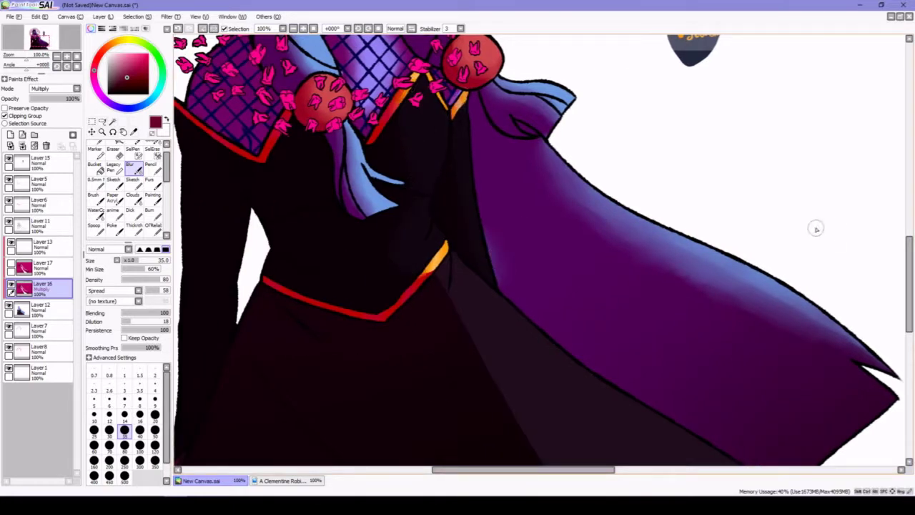
Blur the shadow edges along the skirt's lit right panel and the gold waist trim at size 35.
scroll(643, 164, "down", 5)
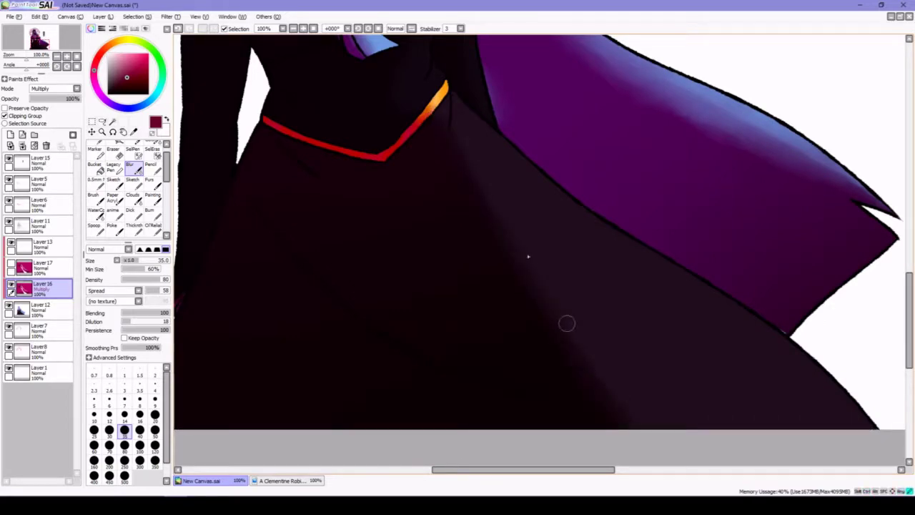
scroll(570, 352, "up", 5)
scroll(784, 231, "down", 8)
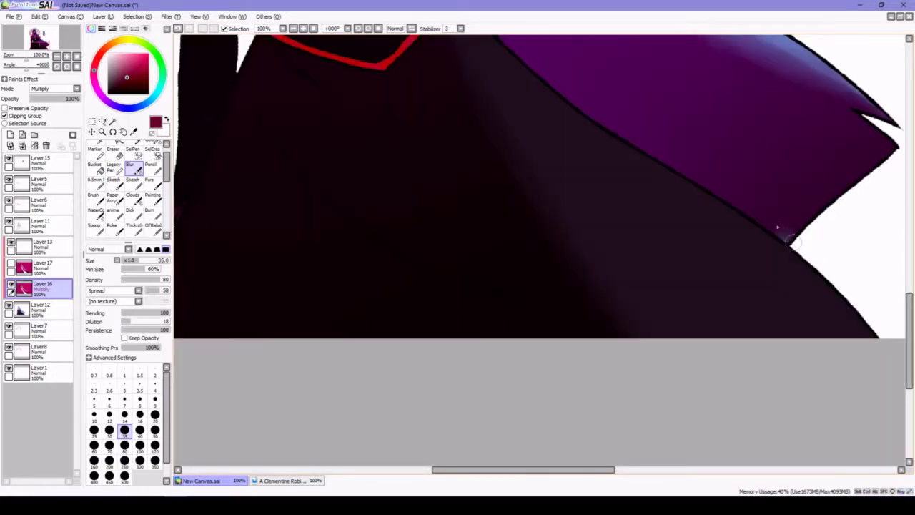
key("t")
key("b")
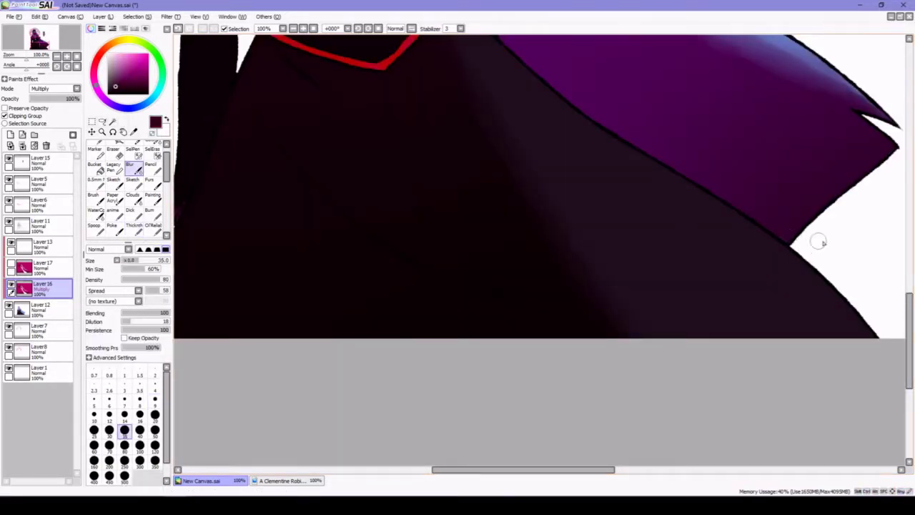
Show the duplicate shadow layer as Multiply at 27% opacity, with the original shadow layer reduced to 50%.
scroll(790, 243, "down", 6)
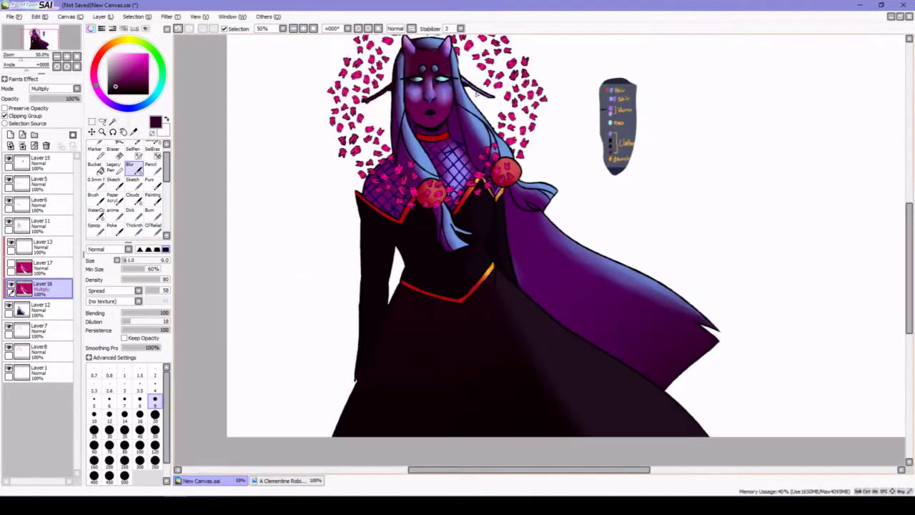
left_click(41, 266)
mouse_move(54, 98)
left_mouse_down()
mouse_move(79, 98)
mouse_move(37, 98)
left_mouse_up()
Shift the hue of the upper Multiply shadow layer, Layer17, toward purple and raise its saturation.
left_click(166, 16)
left_click(193, 28)
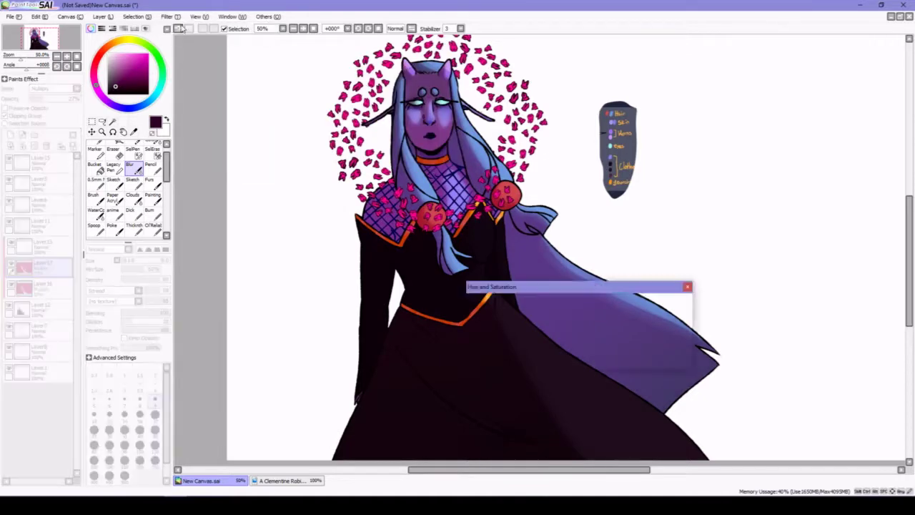
left_click_drag(591, 323, 530, 309)
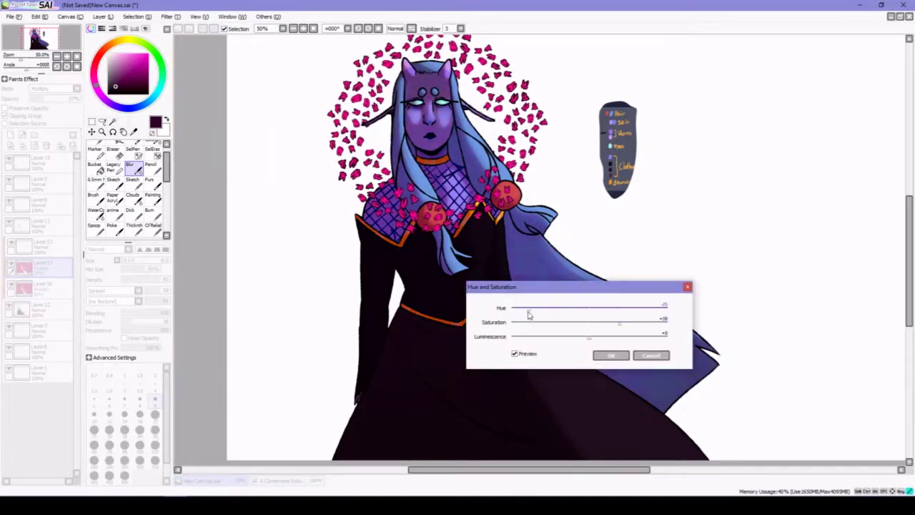
left_click(611, 356)
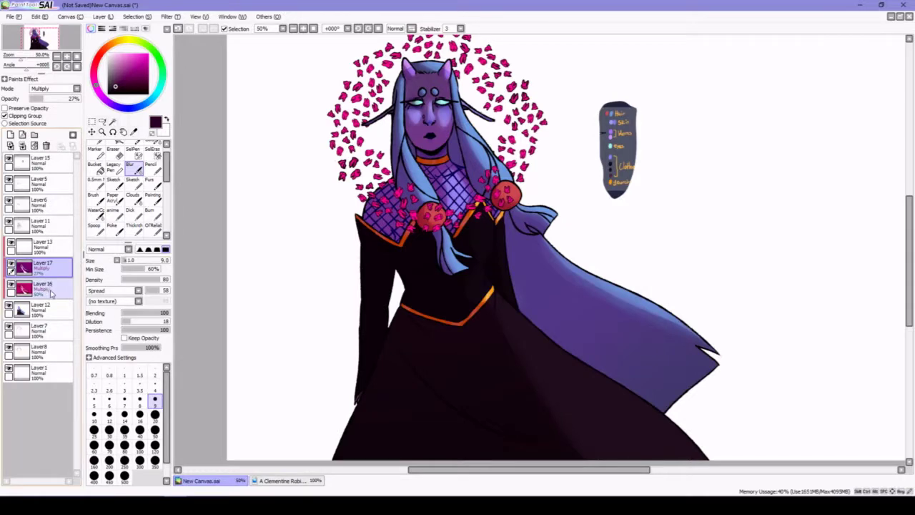
Adjust the hue of the lower Multiply shadow layer, Layer16, with Hue and Saturation.
left_click(51, 292)
key("ctrl+u")
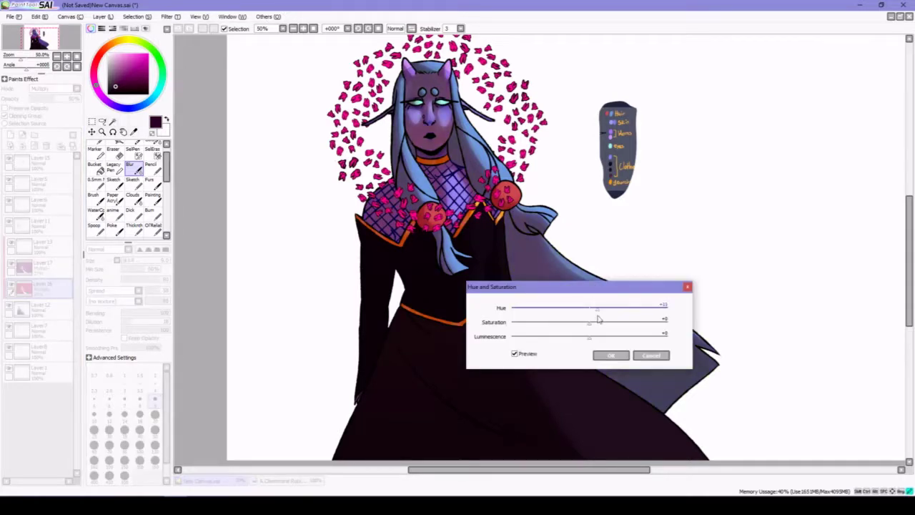
left_click(601, 356)
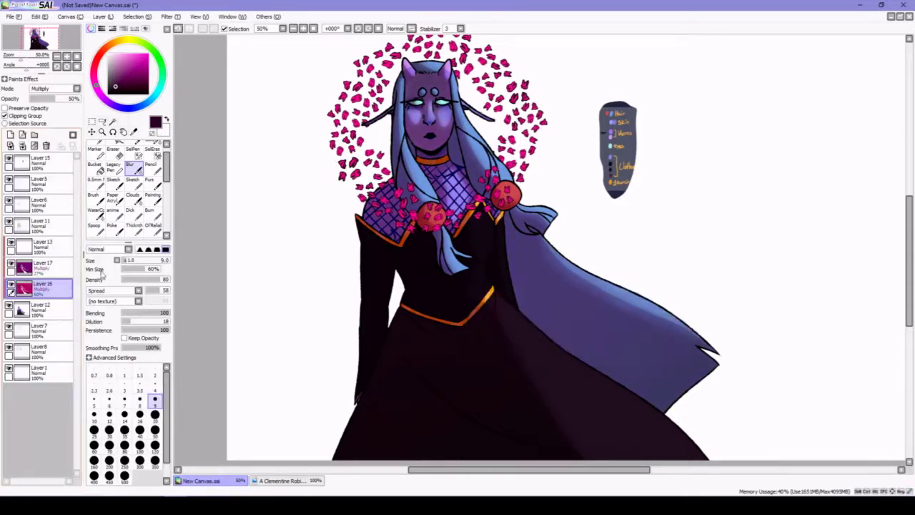
Merge both Multiply shadow layers and Layer13 down into the base color layer, Layer12.
left_click(39, 266)
scroll(458, 251, "up", 2)
left_click(294, 27)
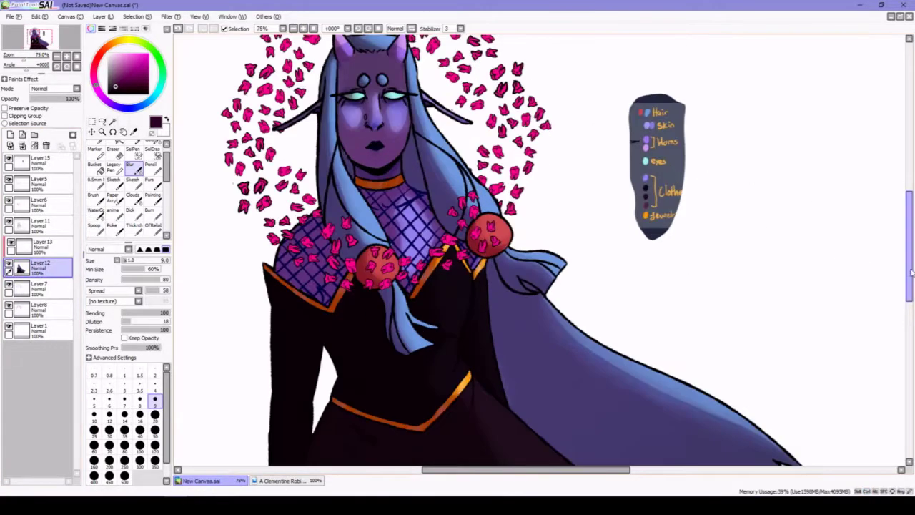
scroll(200, 178, "up", 1)
left_click(33, 246)
key("ctrl+e")
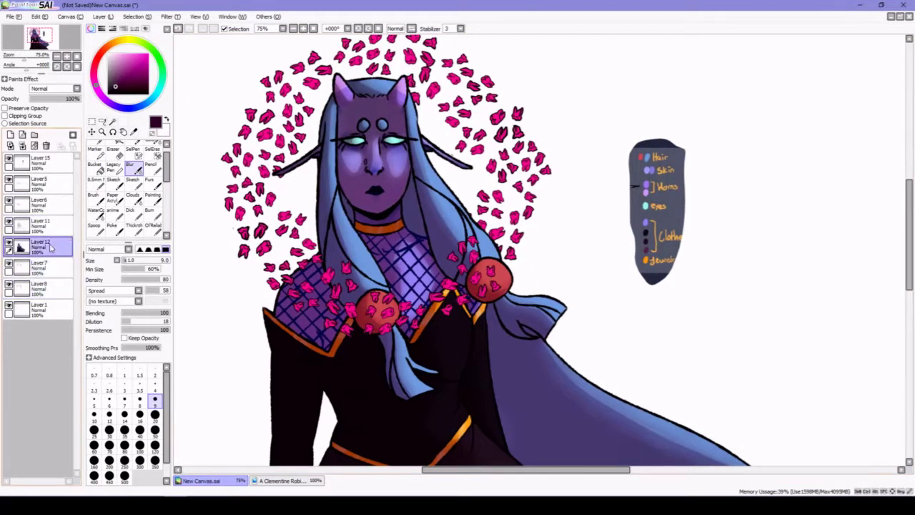
Paint the sleeve cuff's trim rust orange at size 9 on a new layer clipped to Layer12 and merge it down.
scroll(477, 286, "down", 5)
left_click(133, 225)
left_click(11, 134)
scroll(478, 464, "up", 1)
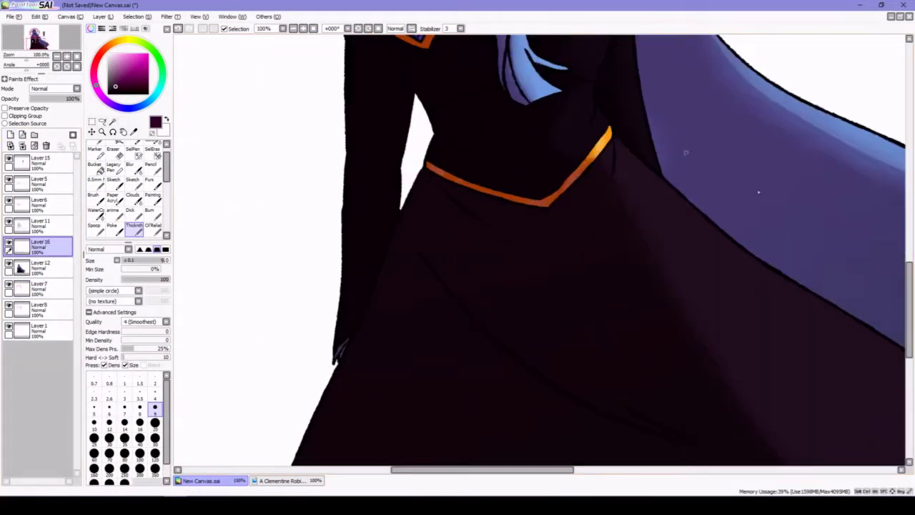
scroll(371, 96, "down", 2)
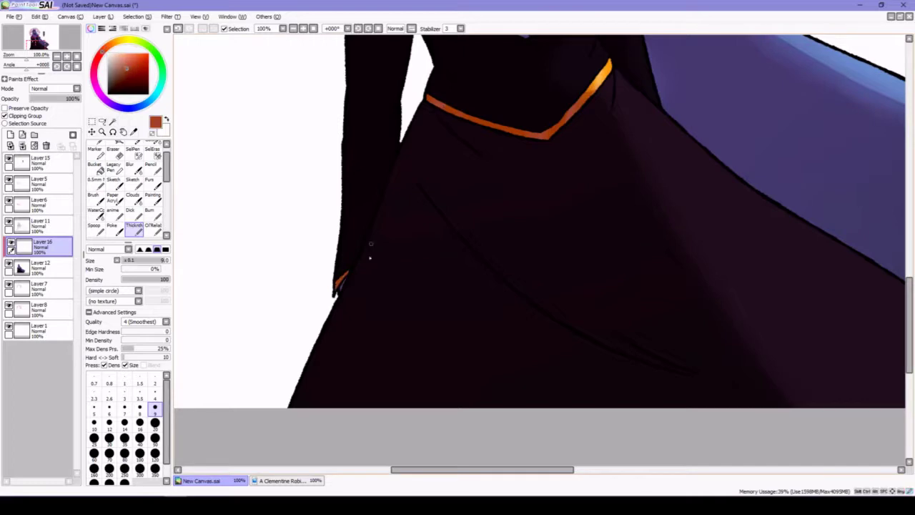
left_click(46, 145)
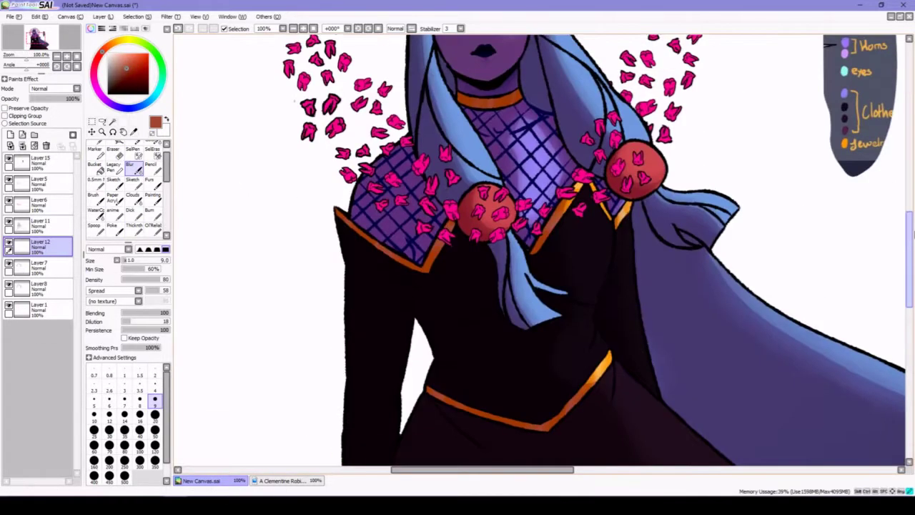
Fill the background on Layer1, trying salmon and black before settling on dark gray.
scroll(501, 251, "up", 5)
left_click(97, 166)
left_click(40, 307)
left_click(236, 231)
left_click(107, 92)
left_click(229, 204)
left_click(109, 88)
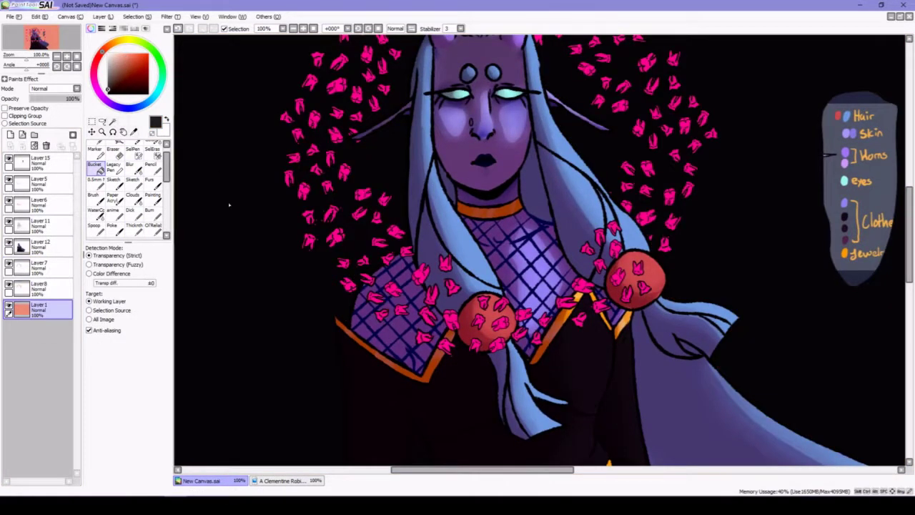
left_click(229, 207)
Clean up stray color along the outer edges of the figure and cape on Layer12 with the Eraser at size 9.
left_click(39, 245)
left_click(114, 150)
left_click(155, 355)
scroll(504, 99, "up", 3)
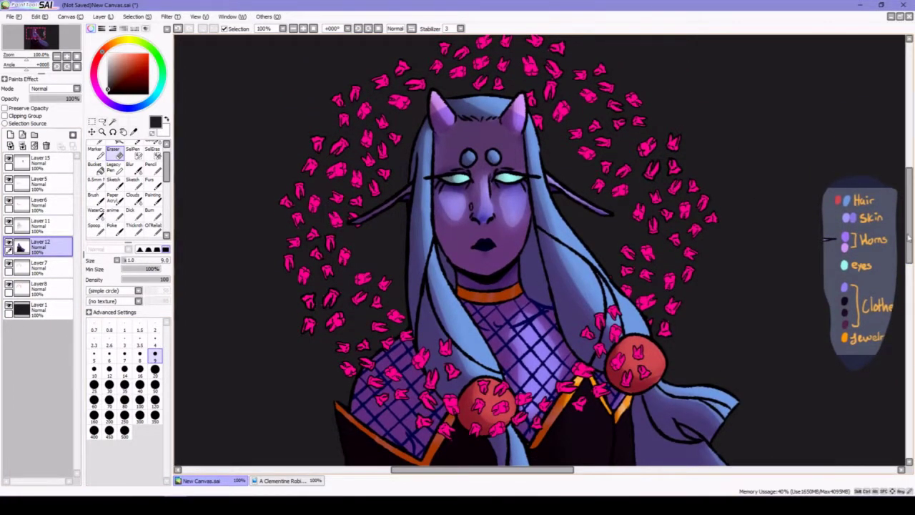
scroll(909, 236, "down", 5)
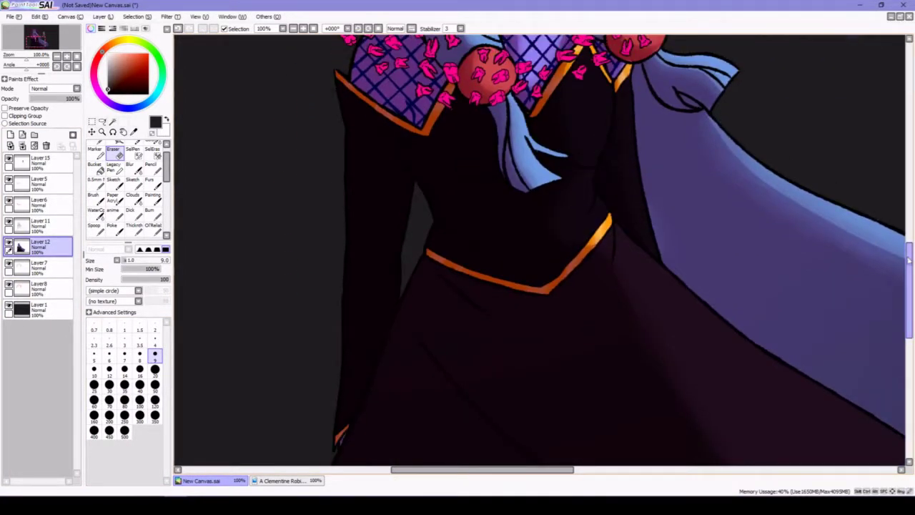
left_click_drag(909, 262, 741, 310)
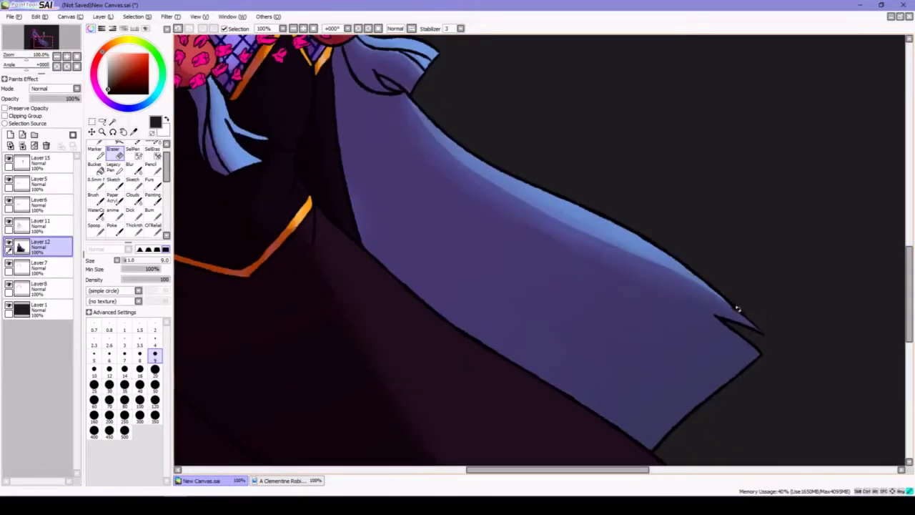
key("ctrl+minus")
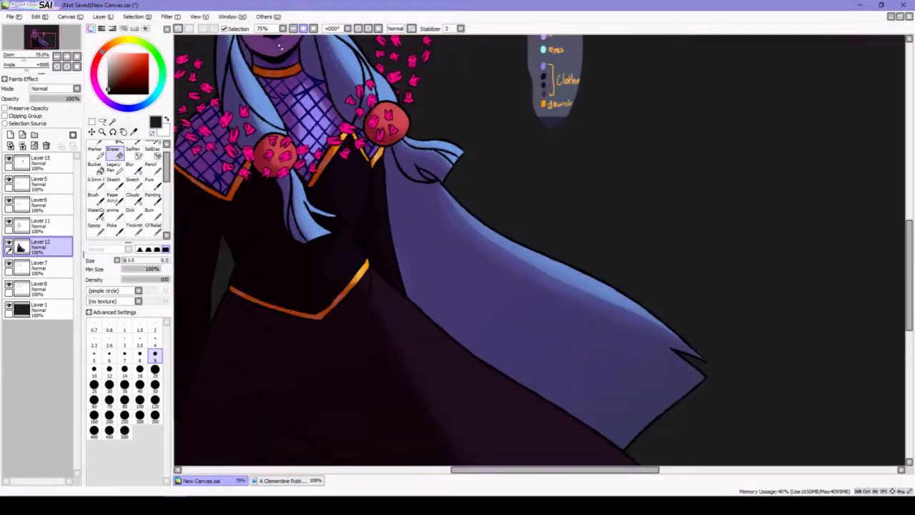
Darken the shoulder and chest mesh lines with navy at size 50 on a new layer clipped to Layer11.
left_click(11, 134)
left_click(5, 115)
left_click(133, 229)
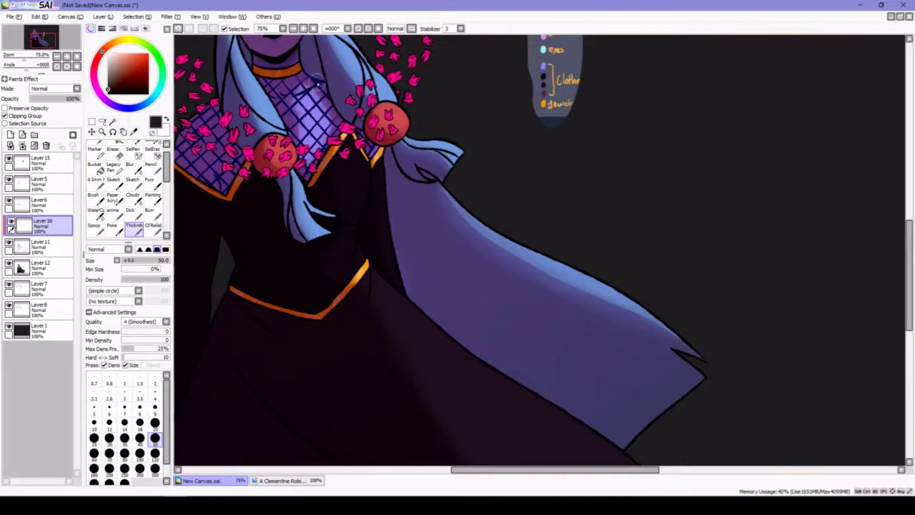
left_click(208, 100, "alt")
left_click_drag(254, 189, 344, 186)
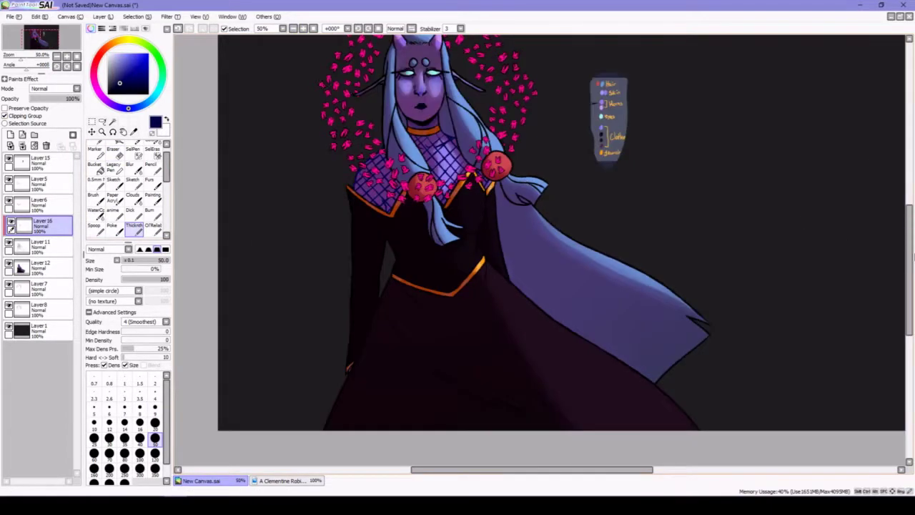
Merge Layer15 down, and combine the mesh shading and Layer11 into Layer12.
left_click(47, 158)
key("ctrl+e")
left_click(45, 206)
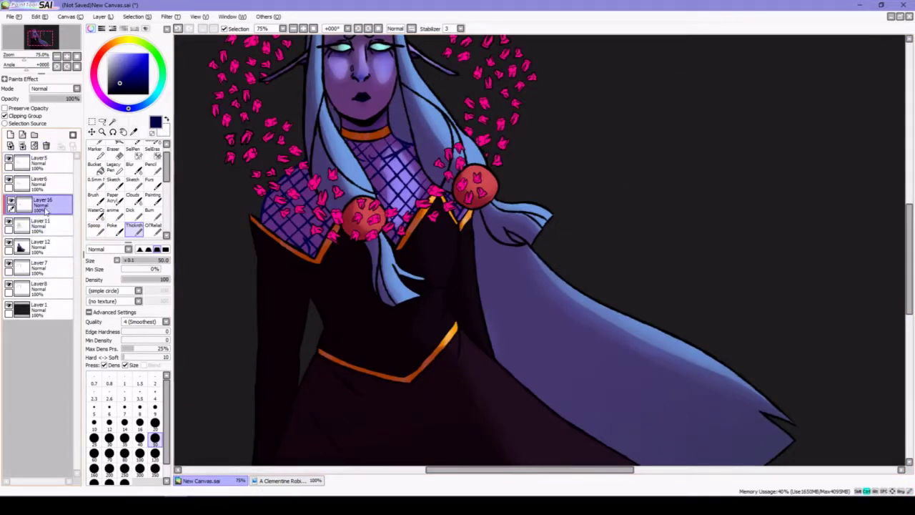
key("ctrl+e")
left_click(45, 247)
key("ctrl+e")
Shade the halo's pink petals with dark crimson on a layer clipped to Layer8 and soften it with Blur at size 120.
key("ctrl+u")
left_click(610, 355)
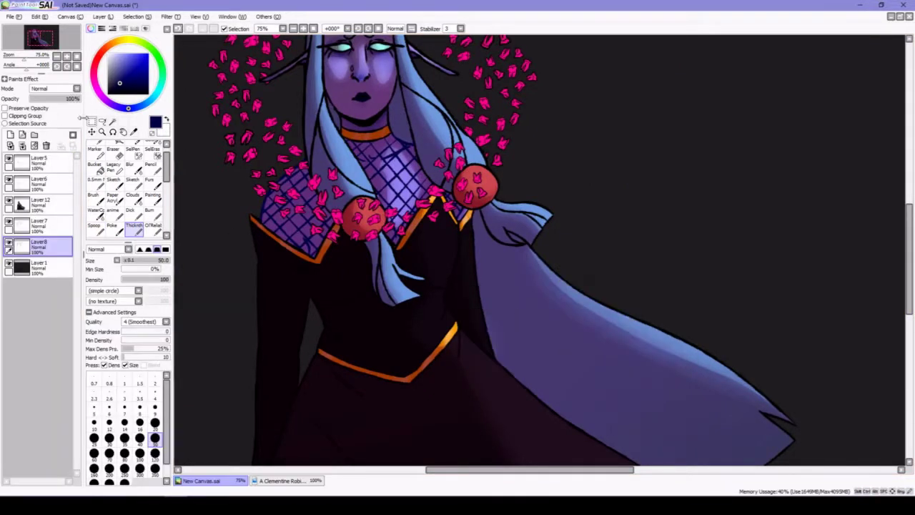
left_click(283, 157, "alt")
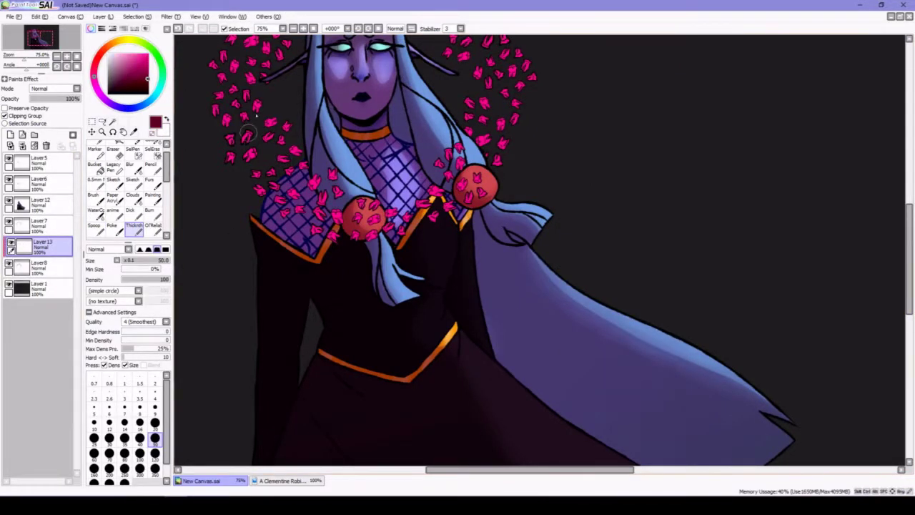
scroll(621, 204, "up", 3)
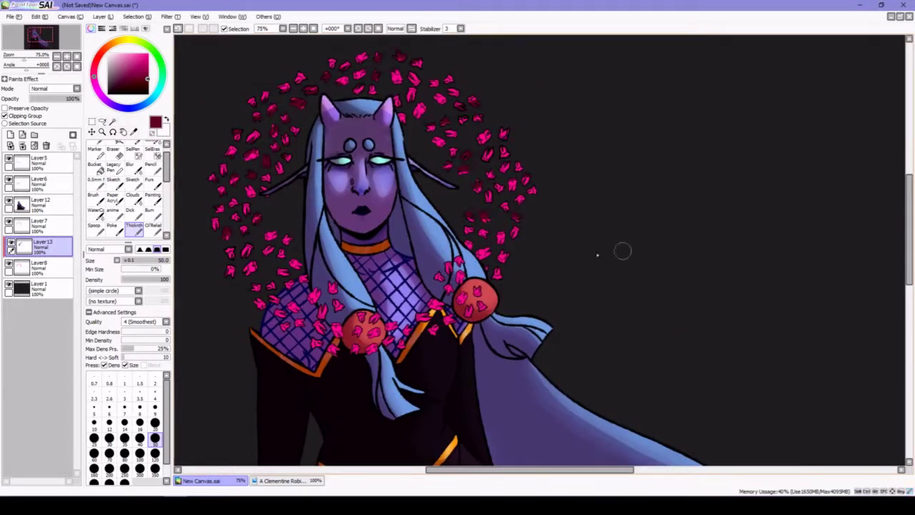
key("b")
Shade the pink petals on the shoulders and hair ornaments with dark crimson on a new layer clipped to Layer6.
left_click(40, 182)
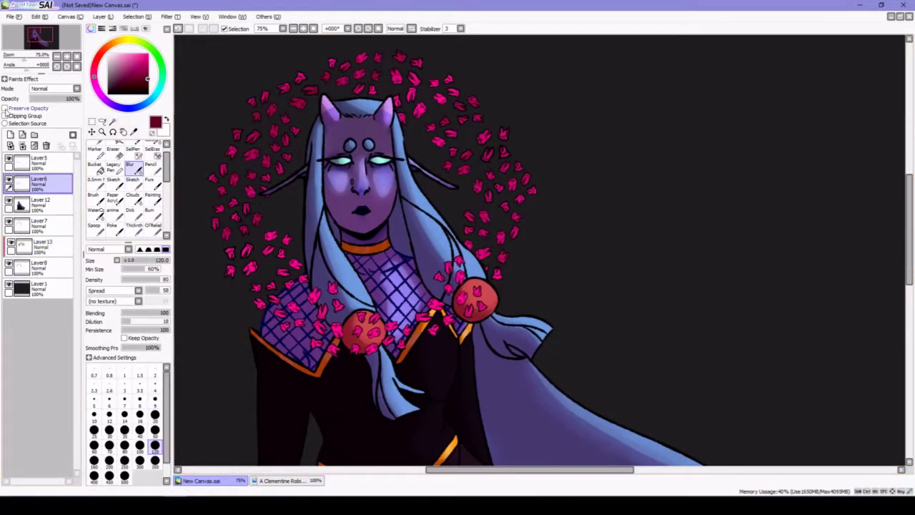
left_click(10, 134)
left_click(4, 115)
key("t")
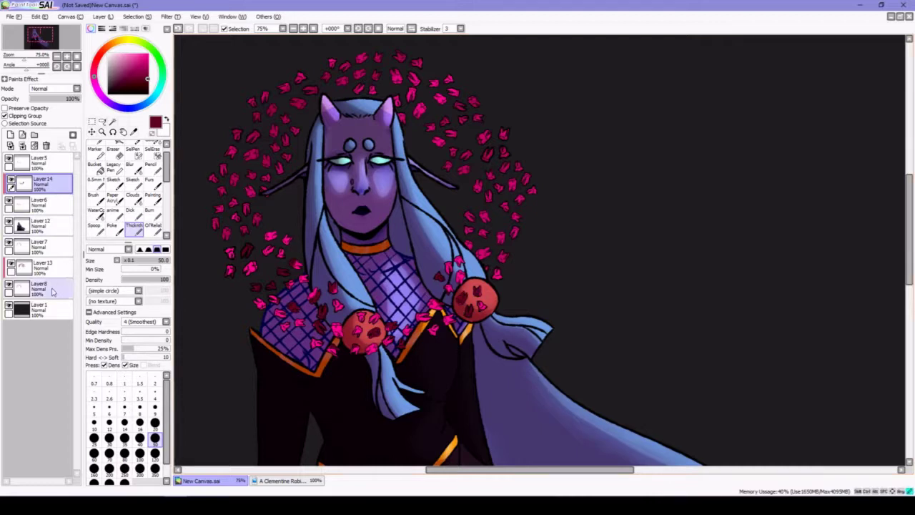
Deepen and blur the halo petals' shading at size 120, and merge both petal shadow layers into their base layers.
left_click(39, 266)
key("b")
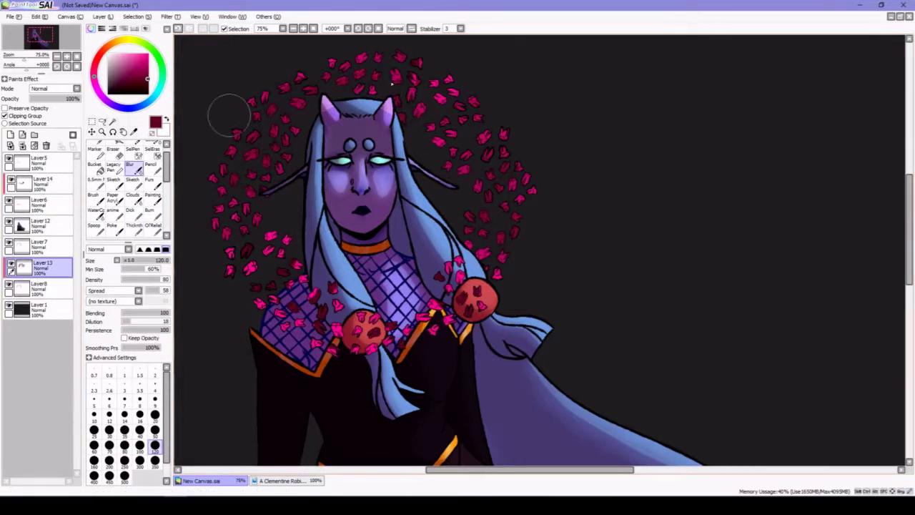
key("ctrl+z")
key("ctrl+z")
key("ctrl+z")
key("ctrl+z")
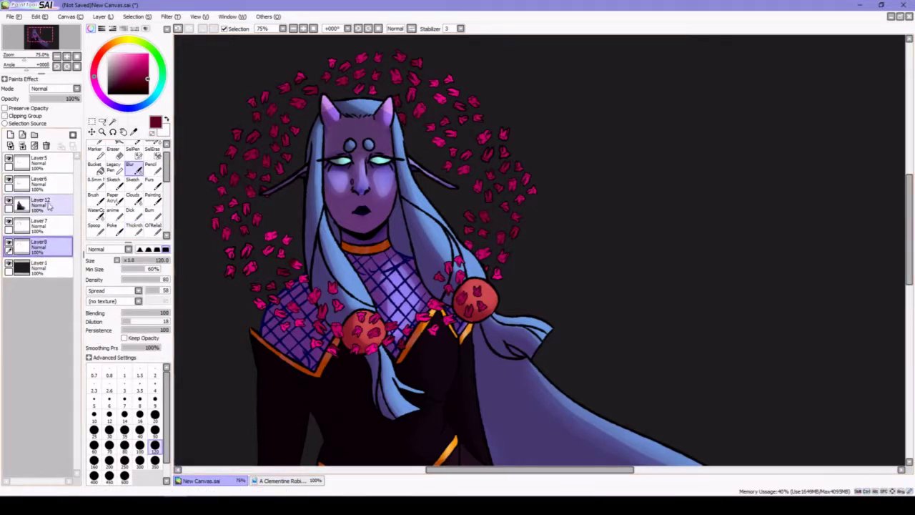
Recolor the halo petals' outlines very dark crimson on a new layer clipped to Layer7.
key("ctrl+y")
key("ctrl+y")
key("t")
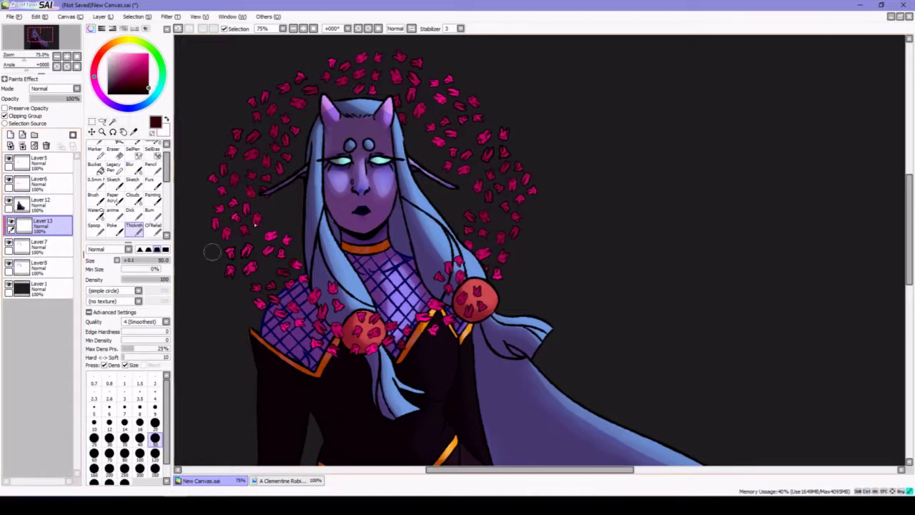
key("ctrl+y")
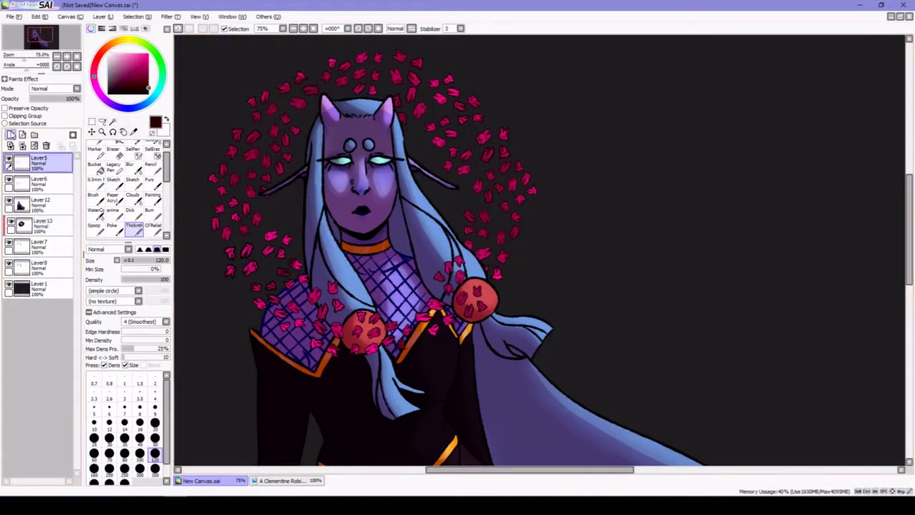
Tint the shoulder petals' outlines on Layer5 very dark crimson and merge the outline tints into their line layers.
key("ctrl+z")
key("ctrl+z")
key("ctrl+z")
key("ctrl+z")
key("ctrl+z")
key("ctrl+z")
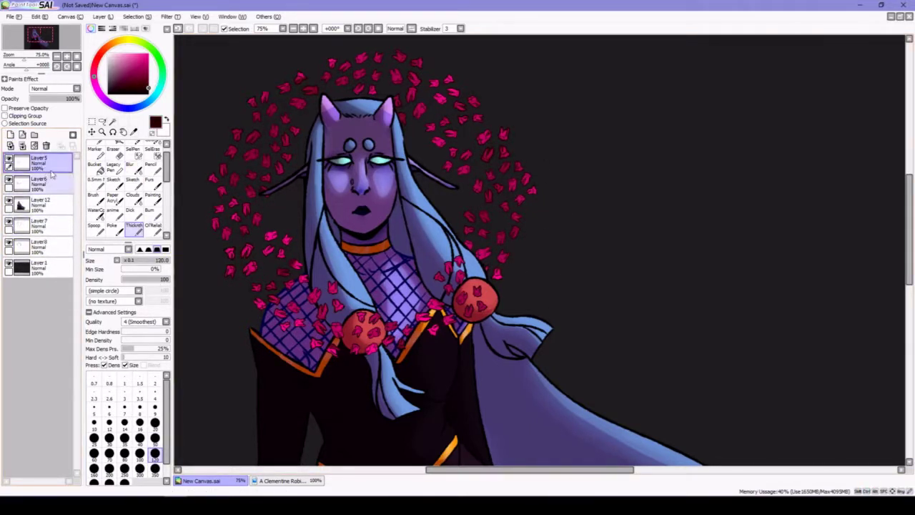
Merge the petal outlines into their color layers, select the halo petals on Layer8 by inverting the empty area, and expand the selection.
left_click(112, 122)
left_click(198, 266)
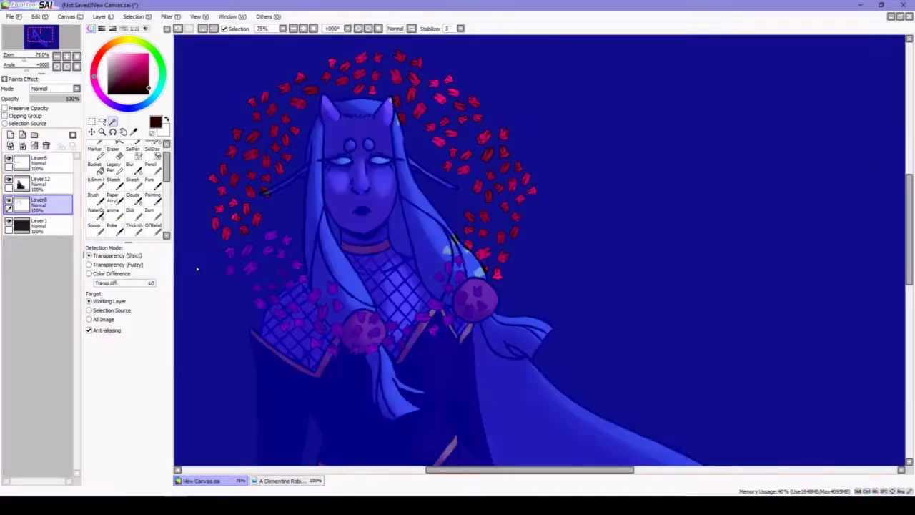
left_click(138, 16)
left_click(140, 37)
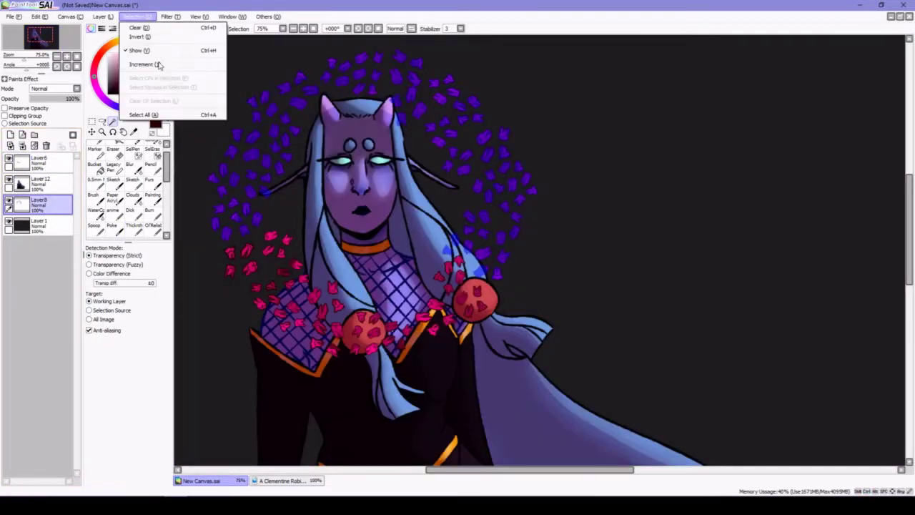
left_click(159, 64)
Fill the expanded halo petal selection with black on a new layer beneath Layer8.
left_click(95, 167)
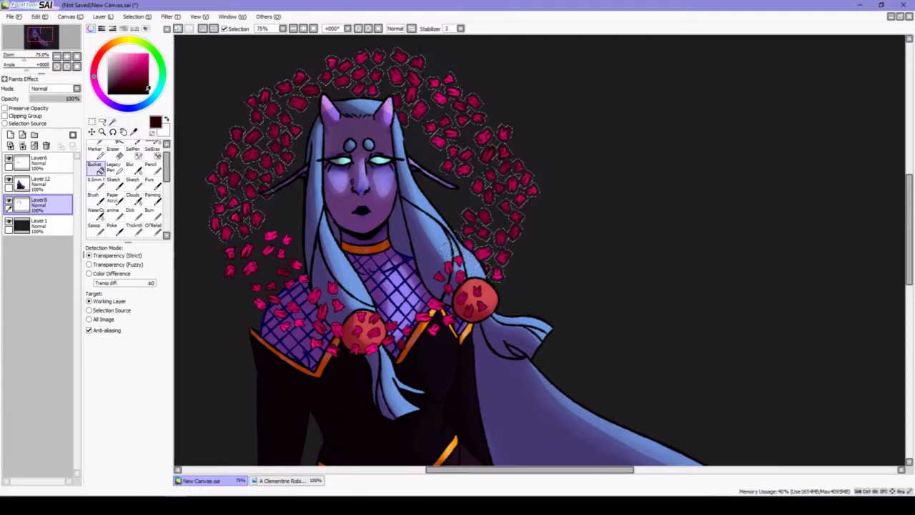
left_click(148, 92)
left_click(10, 135)
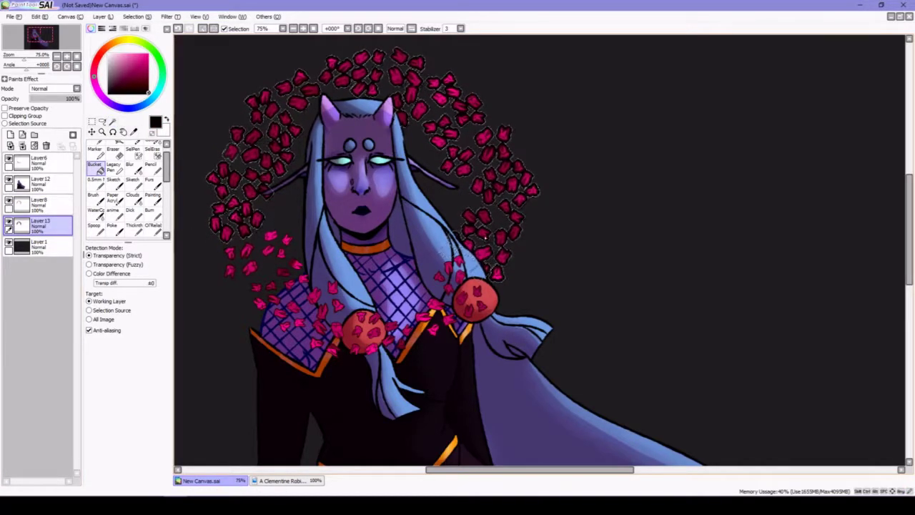
Select the shoulder petals on Layer6 by inverting the empty area, and expand the selection.
left_click(39, 161)
left_click(112, 121)
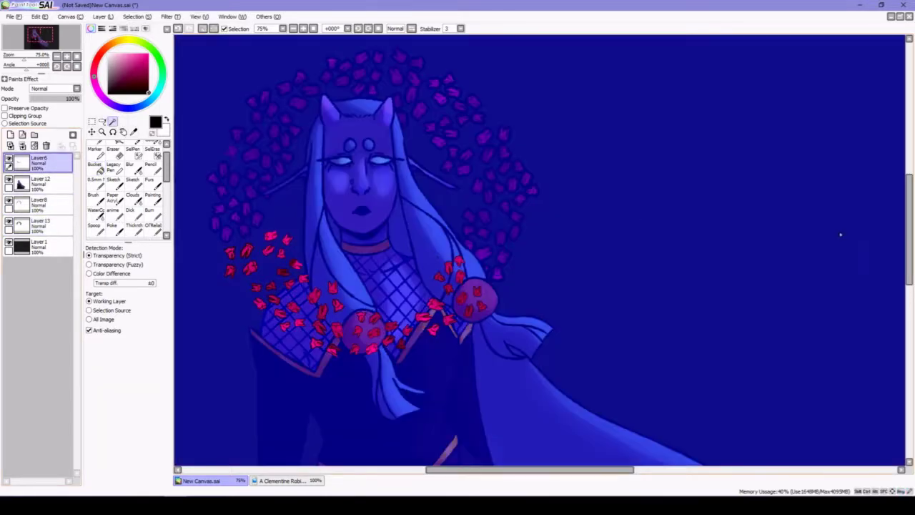
left_click(137, 16)
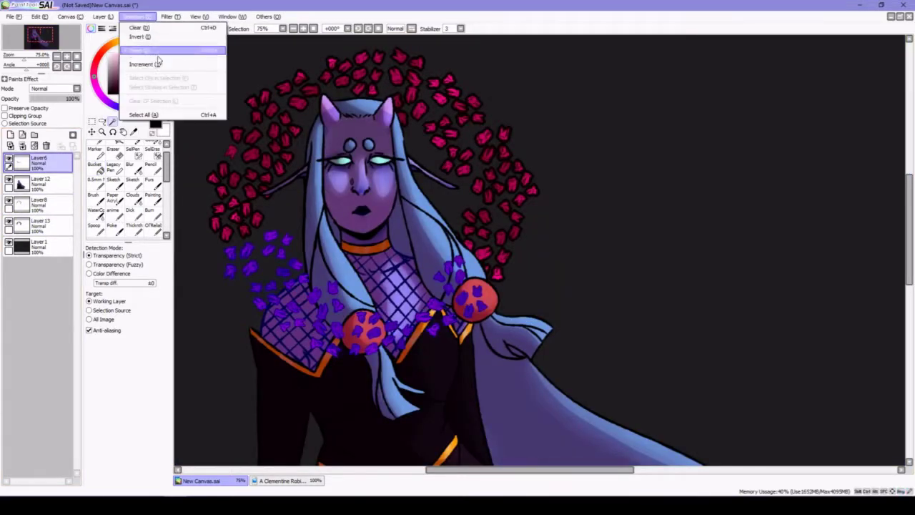
left_click(159, 52)
Fill the expanded shoulder petal selection with black on a new layer beneath Layer6, and clear the selection.
left_click(11, 134)
left_click(95, 167)
left_click(258, 257)
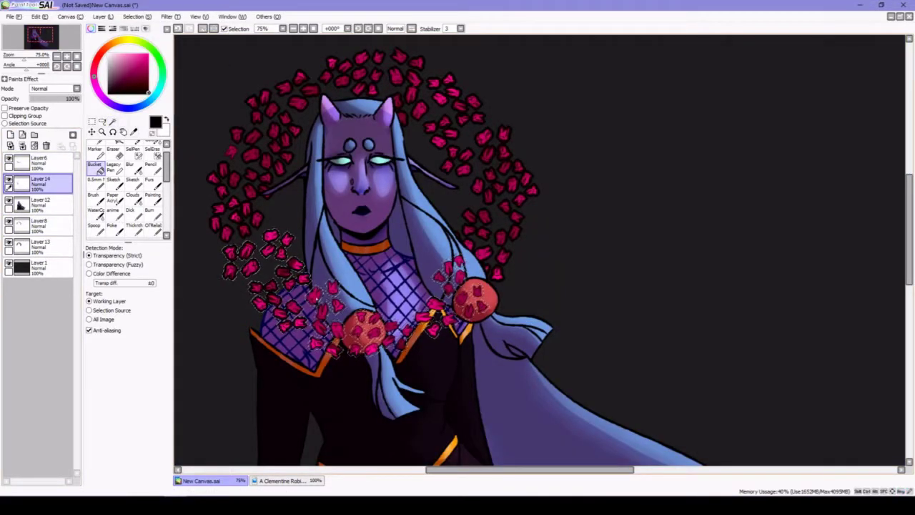
left_click(333, 300)
left_click(366, 345)
left_click(454, 285)
left_click(469, 300)
left_click(279, 307)
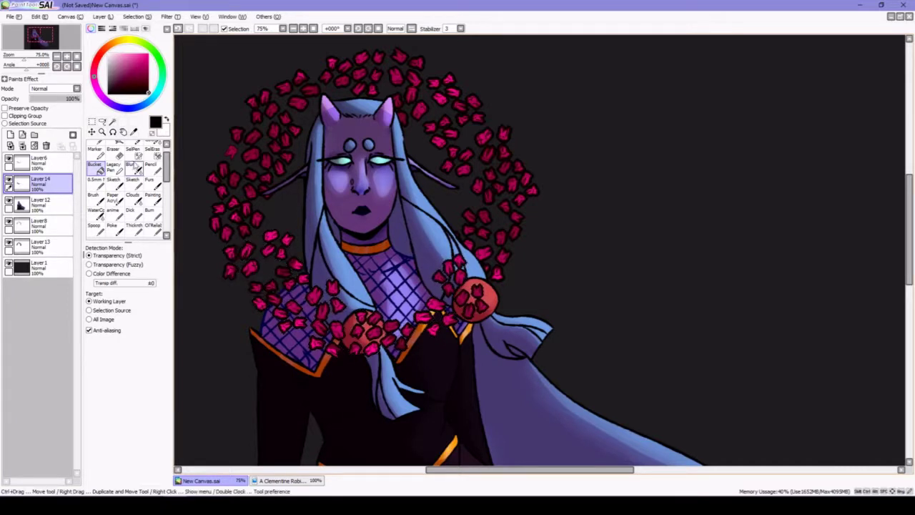
Soften the black petal shadows on Layer13 and Layer14 with the Blur brush at sizes 120 and 250, and set both layers to Multiply.
left_click(133, 166)
left_click(39, 244)
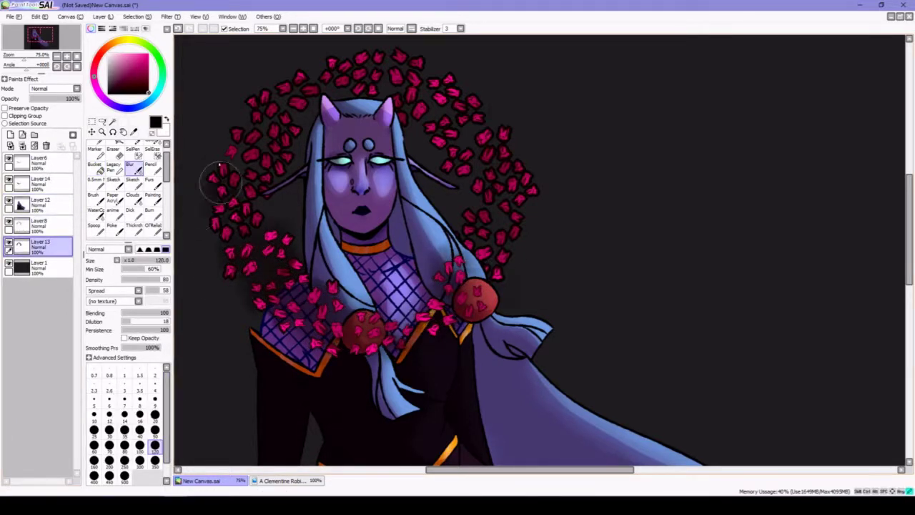
left_click_drag(220, 166, 315, 107)
left_click(124, 460)
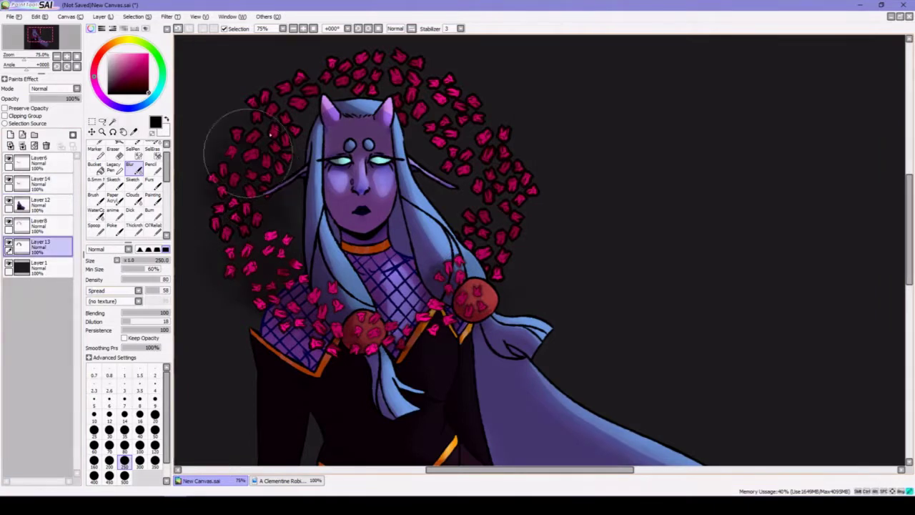
left_click_drag(429, 72, 493, 243)
left_click(53, 88)
Try deepening the petal shadows with duplicates of Layer14 and Layer13 set to Multiply.
left_click(11, 134)
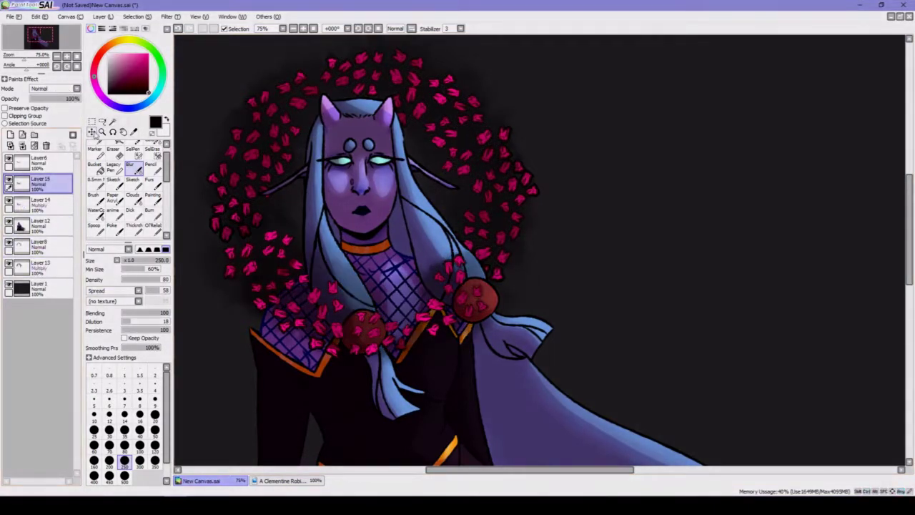
left_click(54, 88)
left_click(41, 105)
left_click(39, 266)
left_click(11, 134)
left_click(54, 88)
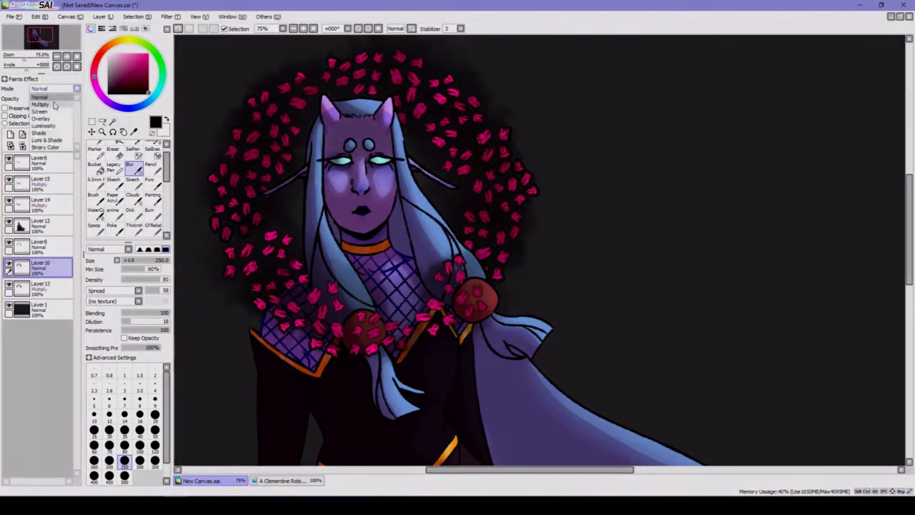
left_click(55, 105)
Undo the duplicated shadow layers and their blending changes.
key("ctrl+z")
key("ctrl+z")
key("ctrl+z")
key("ctrl+z")
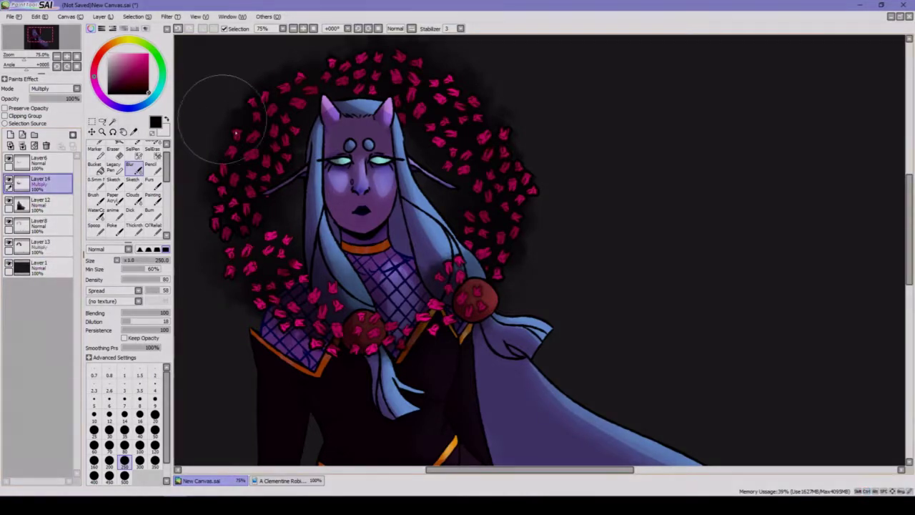
key("ctrl+z")
Recolor the halo petals on Layer8 to a muted olive-gold with a Hue and Saturation adjustment.
scroll(404, 70, "up", 1)
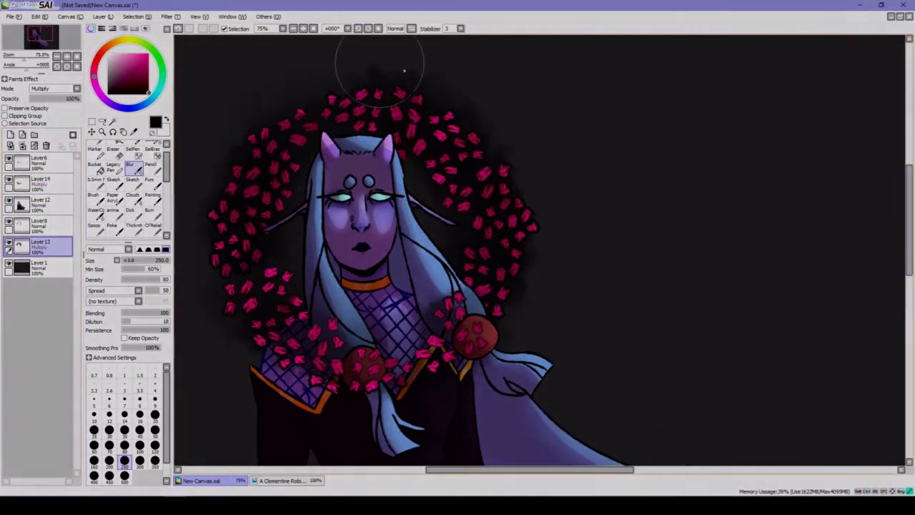
key("ctrl+u")
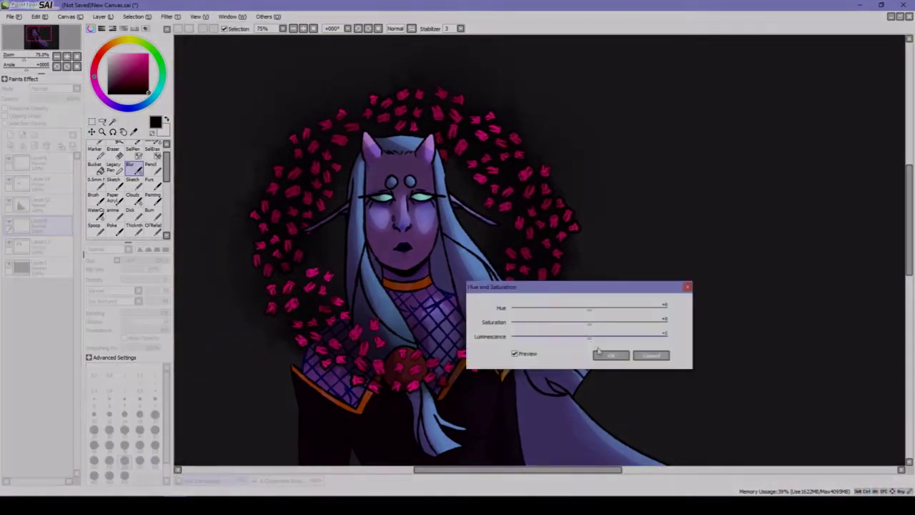
left_click_drag(588, 307, 538, 335)
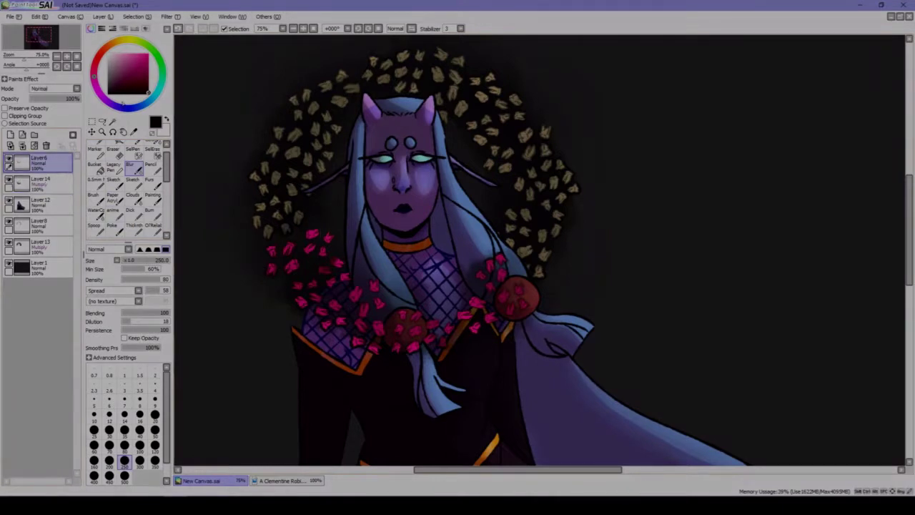
Shift the shoulder petals on Layer6 to a desaturated gold matching the halo with a Hue and Saturation adjustment.
left_click(40, 182)
left_click(40, 244)
left_click(40, 182)
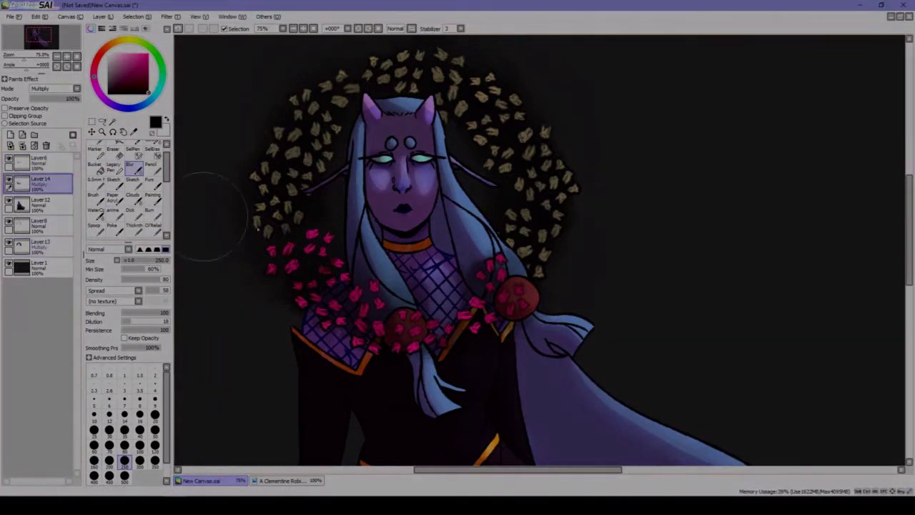
left_click(40, 245)
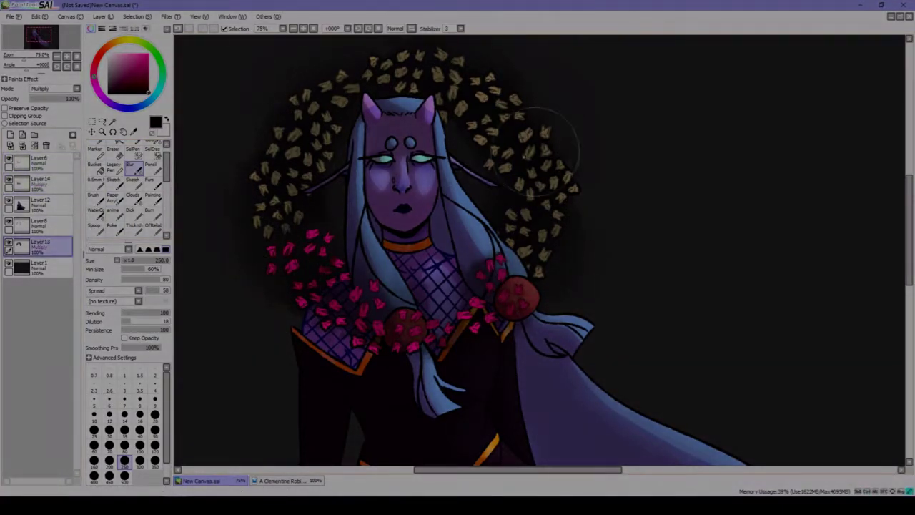
key("ctrl+u")
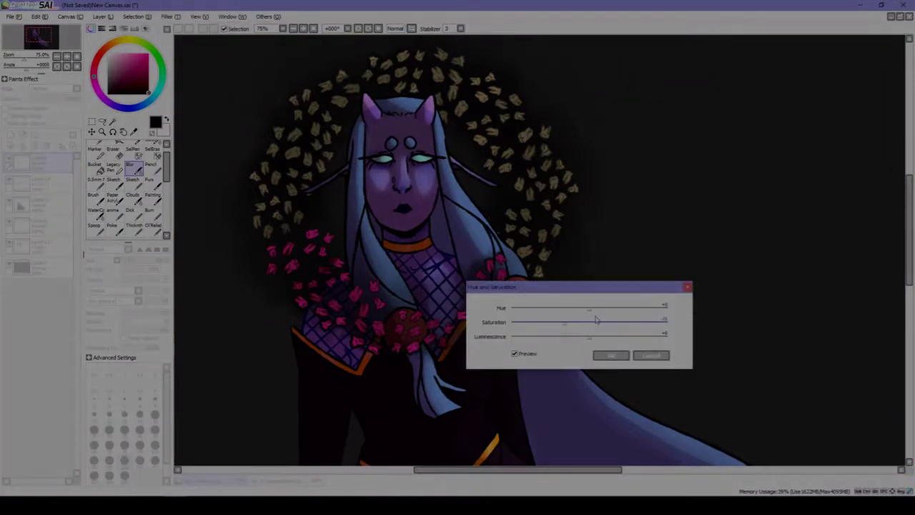
left_click_drag(597, 307, 614, 308)
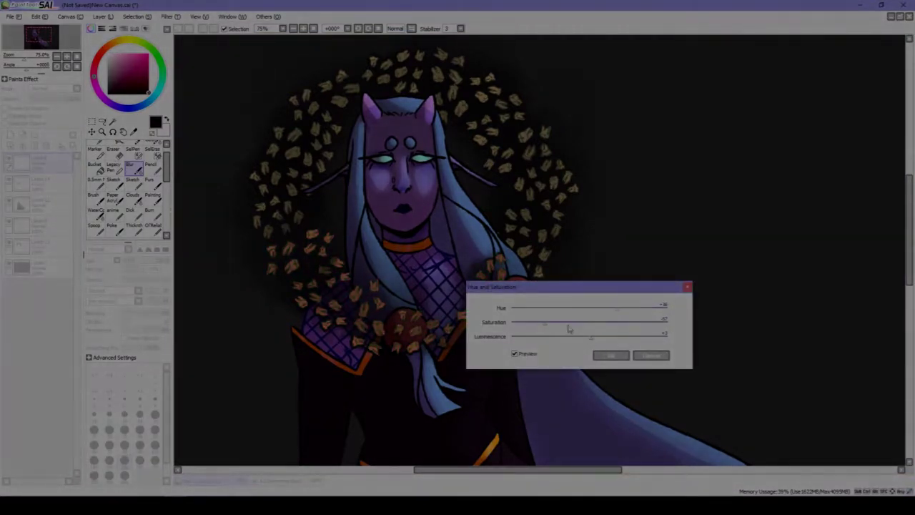
left_click(611, 355)
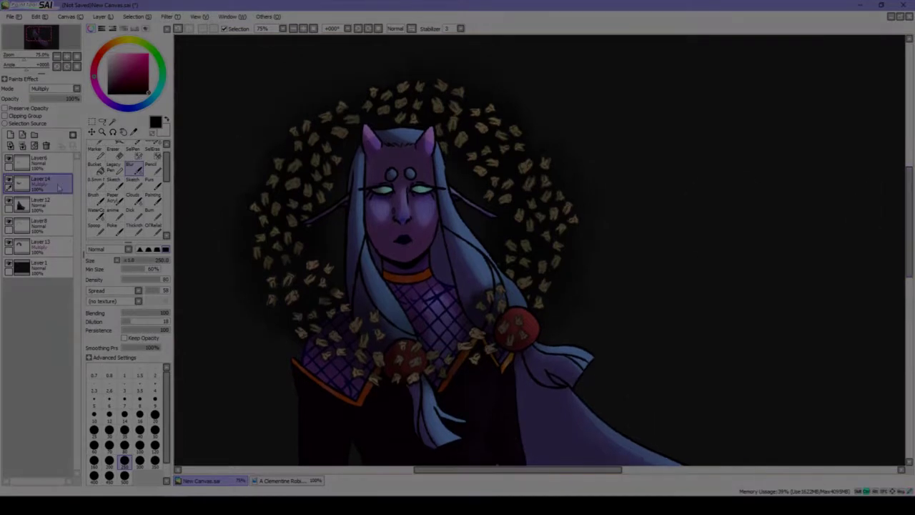
Darken the background on Layer1 by lowering its luminescence, and add a soft black shadow behind the character on a new layer.
key("ctrl+u")
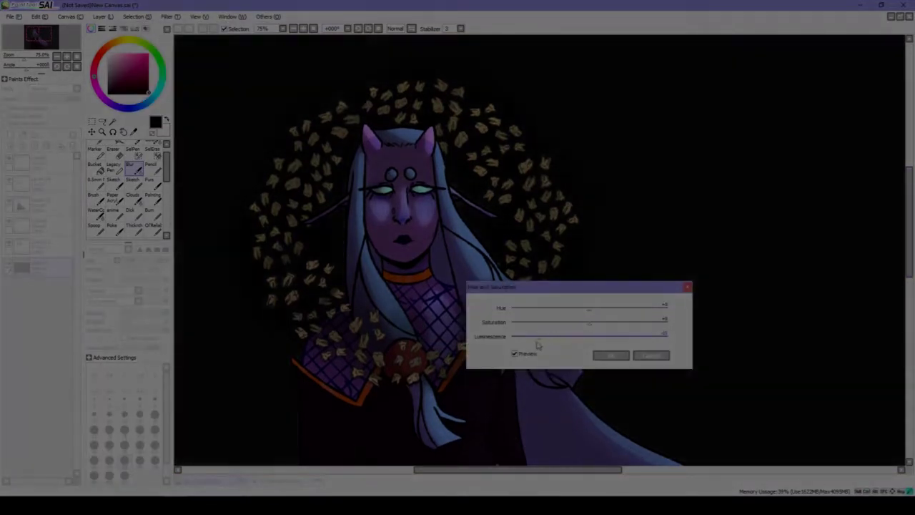
key("Return")
scroll(458, 177, "down", 4)
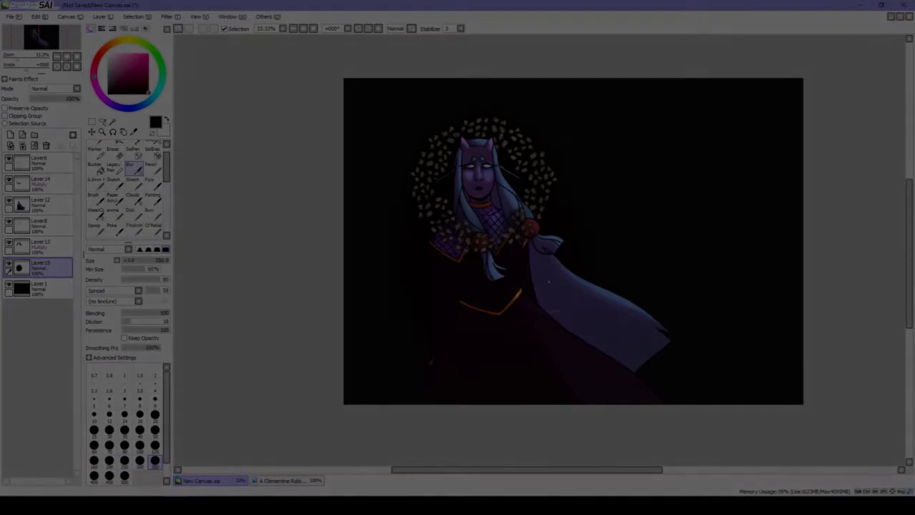
scroll(540, 250, "up", 1)
Lower the opacity of the halo petals on Layer8 and merge all layers into one.
left_click(59, 230)
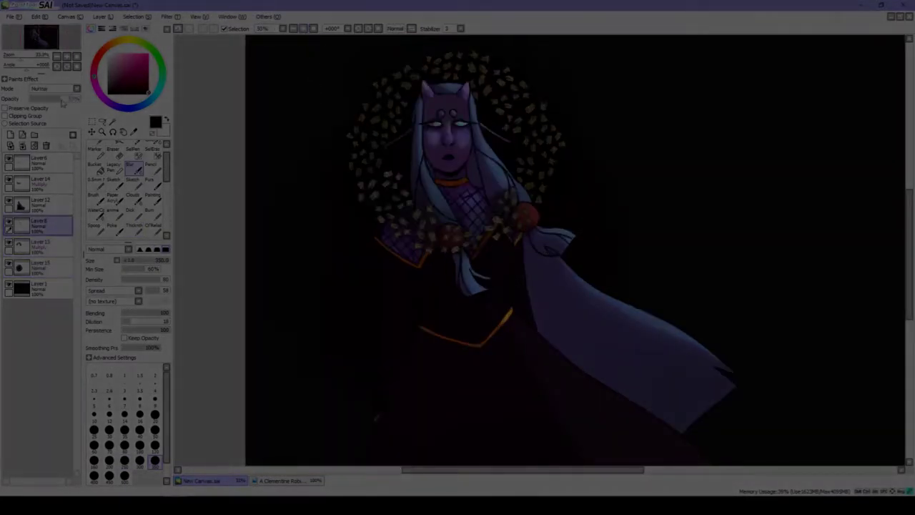
left_click(59, 167)
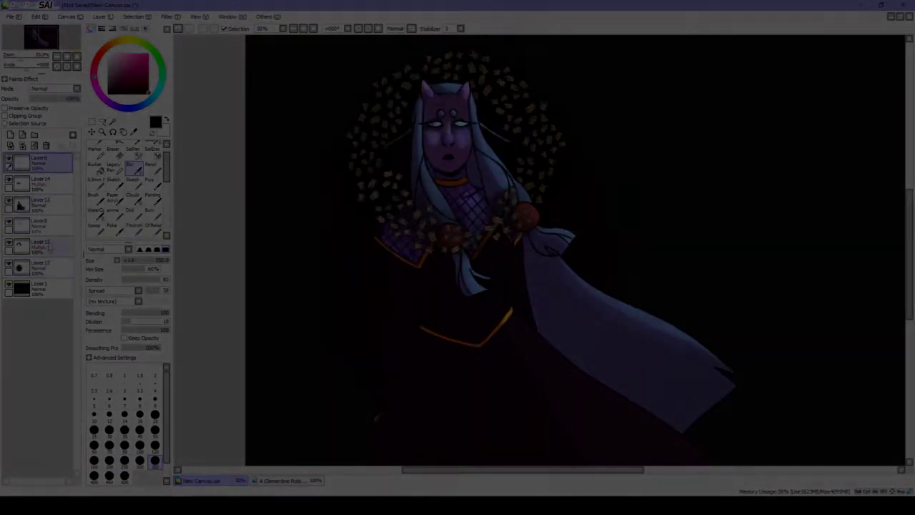
left_click(49, 226)
key("ctrl+e")
key("ctrl+e")
key("ctrl+e")
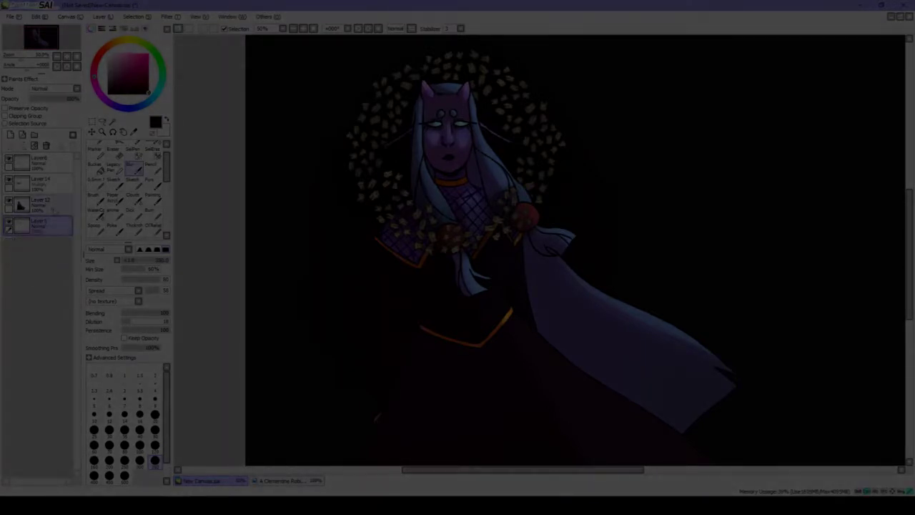
key("ctrl+e")
key("ctrl+e")
Crop the canvas to a narrower area around the character, trimming both sides.
key("ctrl+t")
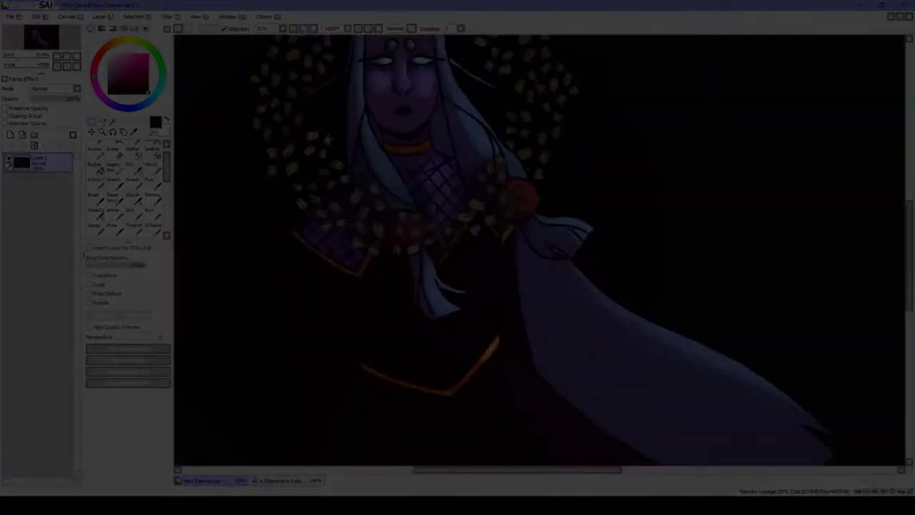
key("ctrl+minus")
key("Return")
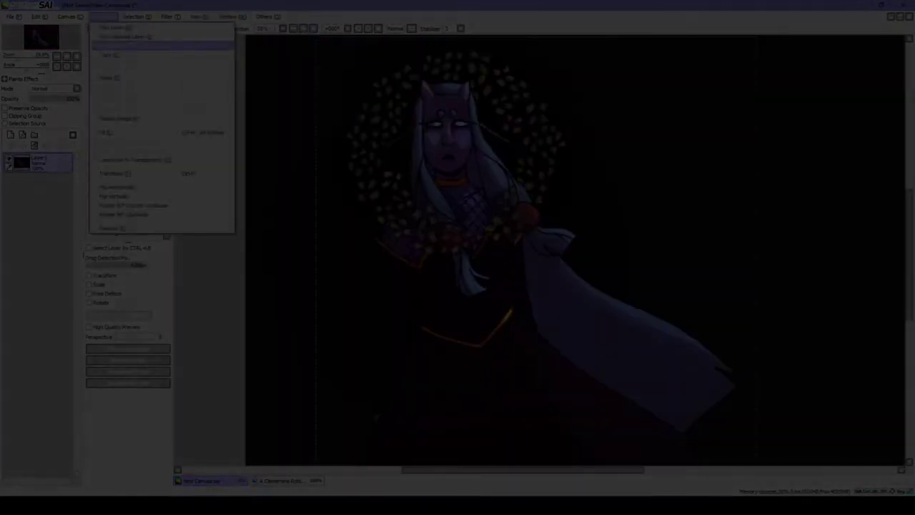
key("ctrl+plus")
Paint black over the outer edges and the cape's end on a new layer, and blur it into a soft fade.
key("ctrl+shift+n")
scroll(590, 250, "up", 1)
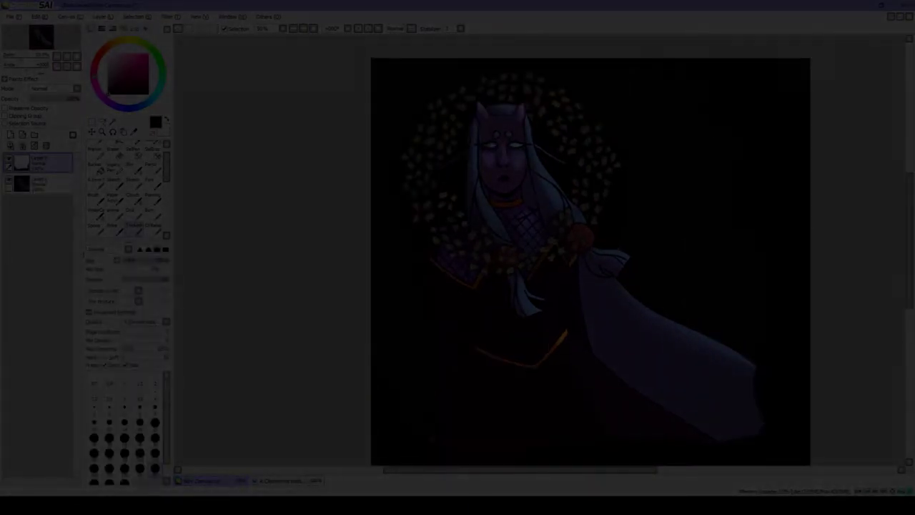
scroll(591, 251, "down", 1)
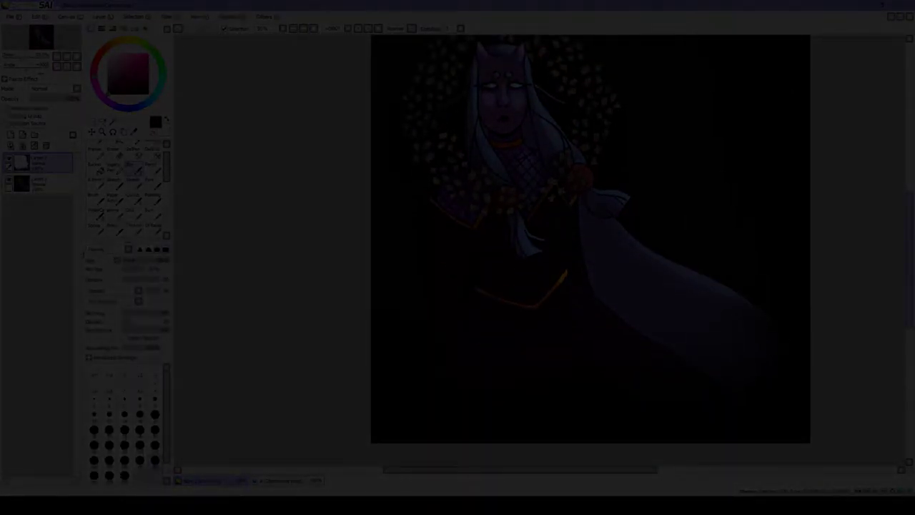
scroll(591, 250, "up", 1)
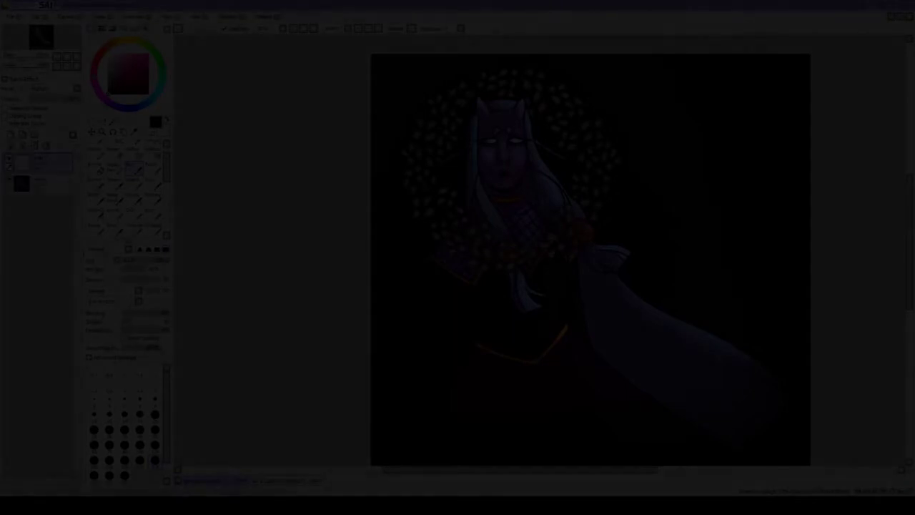
key("b")
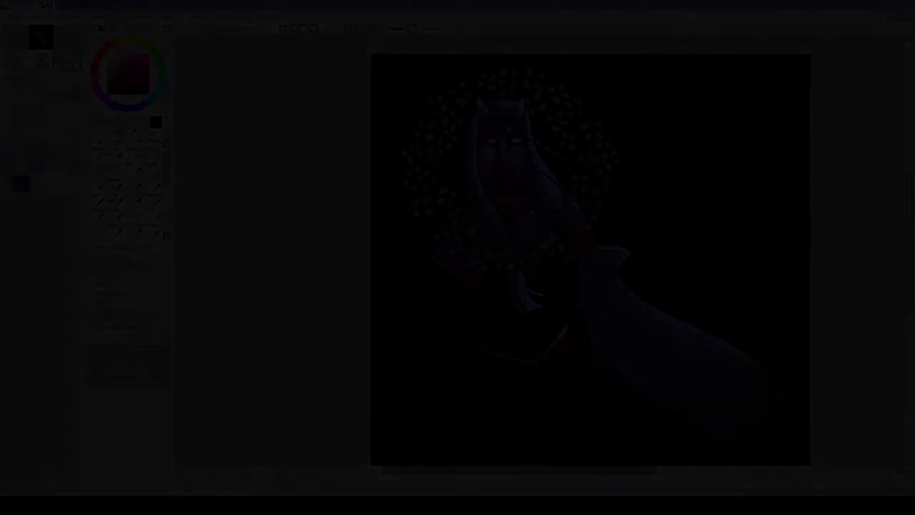